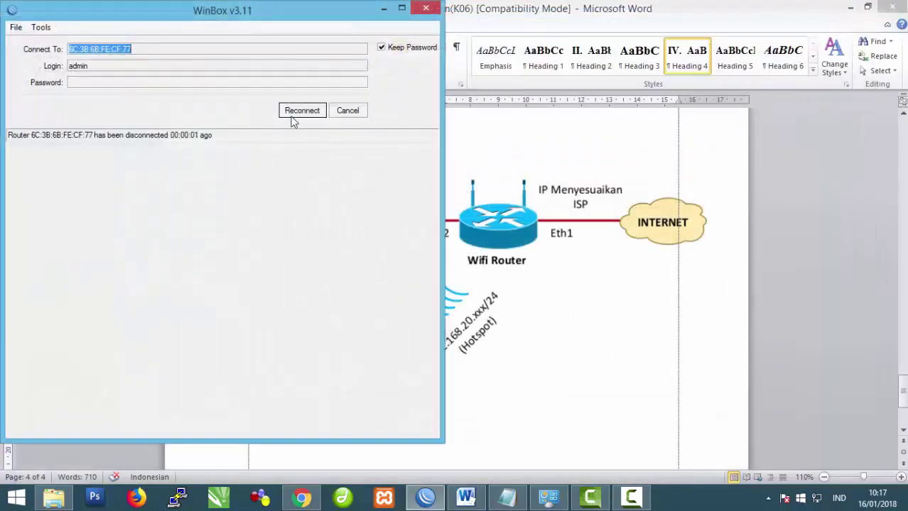
Step: Reconnect to the router and change its System Identity from MikroTik to a custom name
{"action": "left_click", "coordinate": [294, 114]}
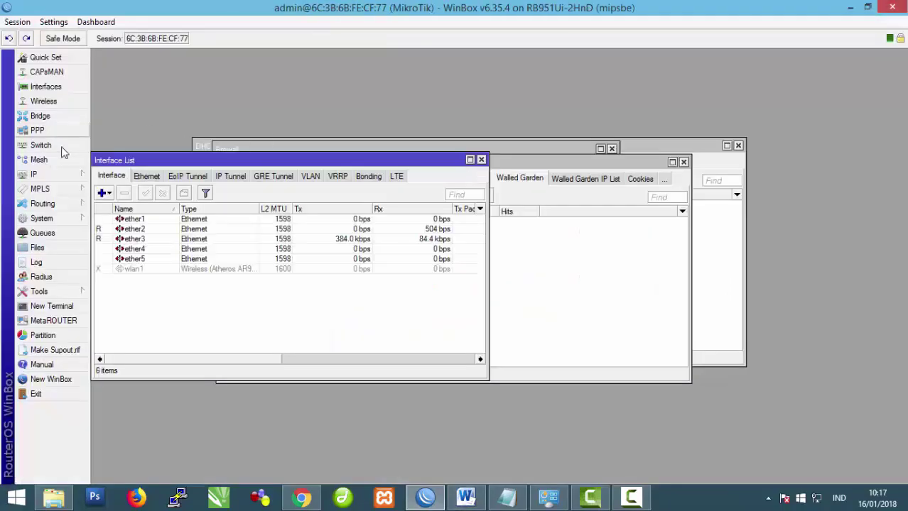
{"action": "left_click", "coordinate": [68, 174]}
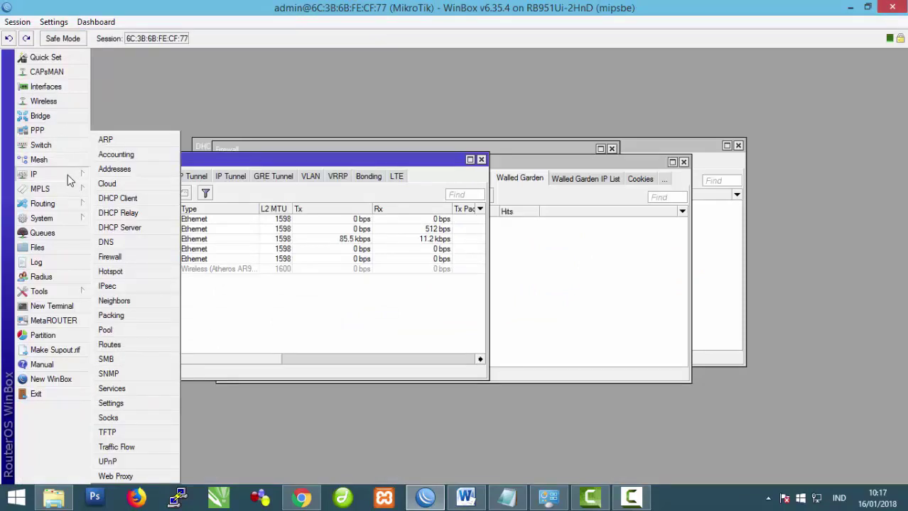
{"action": "left_click", "coordinate": [50, 218]}
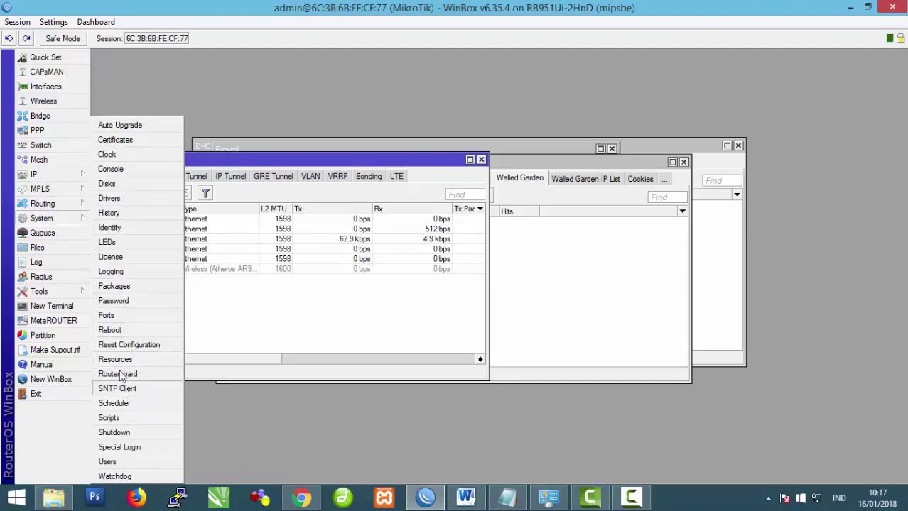
{"action": "left_click", "coordinate": [110, 228]}
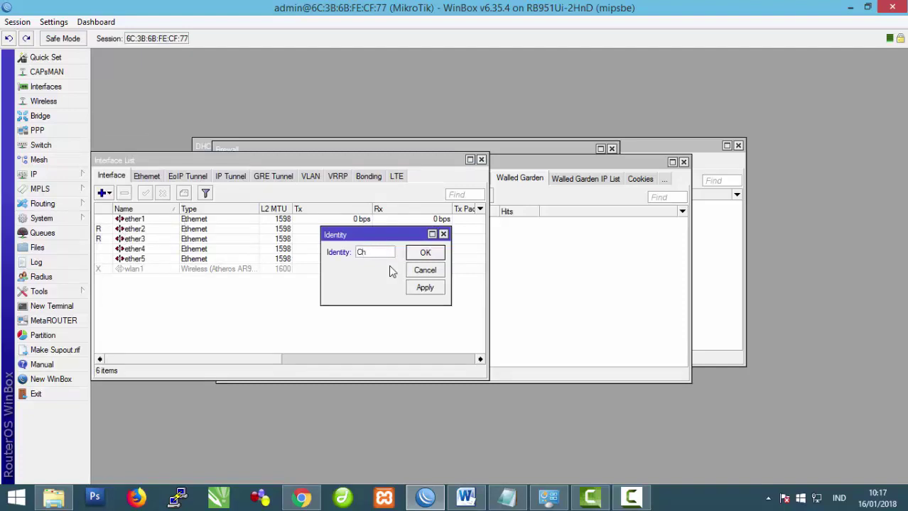
{"action": "type", "text": "Cho"}
{"action": "key", "text": "BackSpace"}
{"action": "key", "text": "BackSpace"}
{"action": "key", "text": "BackSpace"}
{"action": "type", "text": "L"}
{"action": "left_click", "coordinate": [425, 288]}
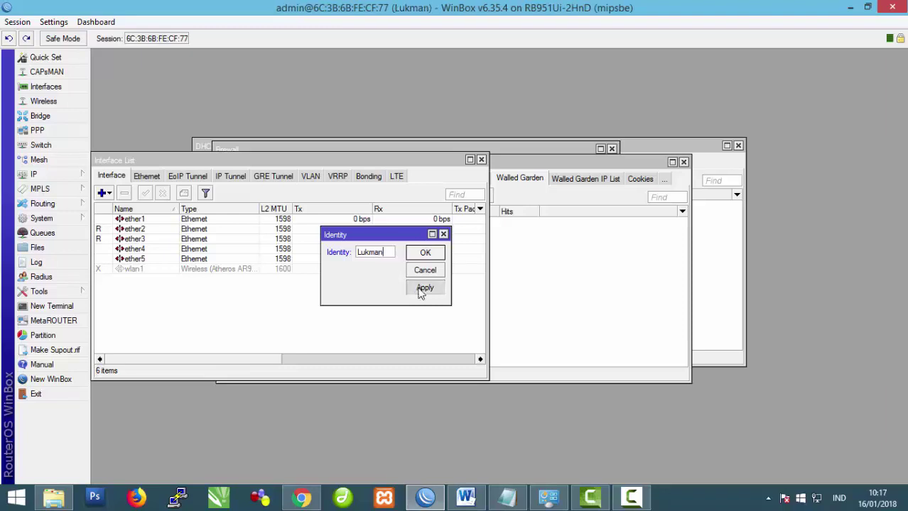
{"action": "left_click", "coordinate": [425, 253]}
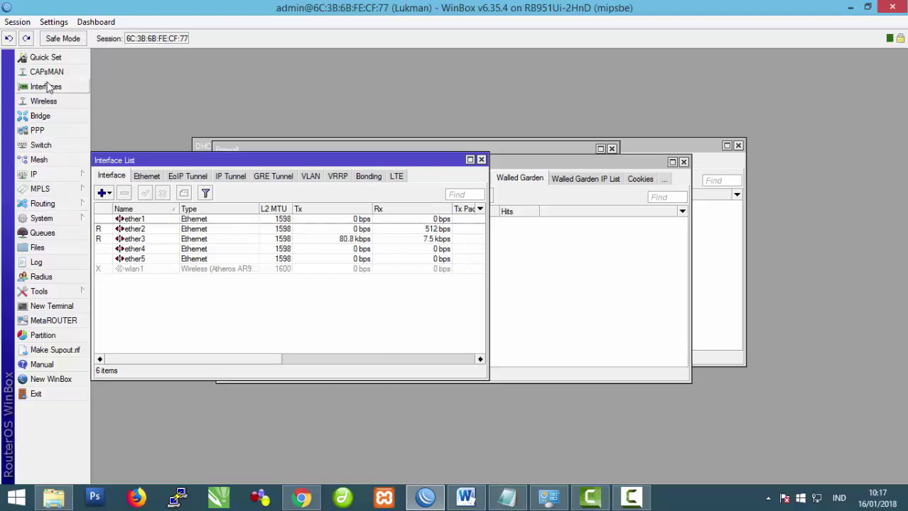
Step: Rename interface ether2 to ether2-ISP
{"action": "left_click", "coordinate": [138, 221]}
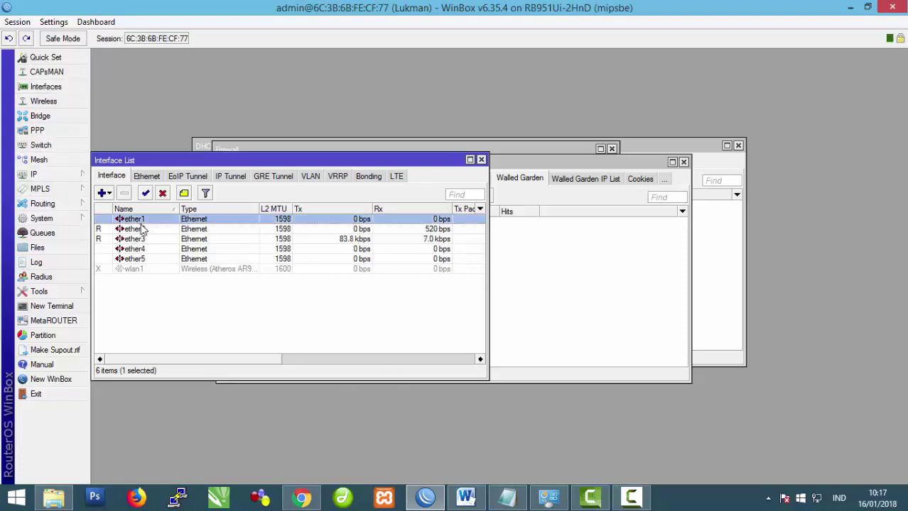
{"action": "left_click", "coordinate": [149, 231]}
{"action": "double_click", "coordinate": [198, 231]}
{"action": "left_click", "coordinate": [473, 153]}
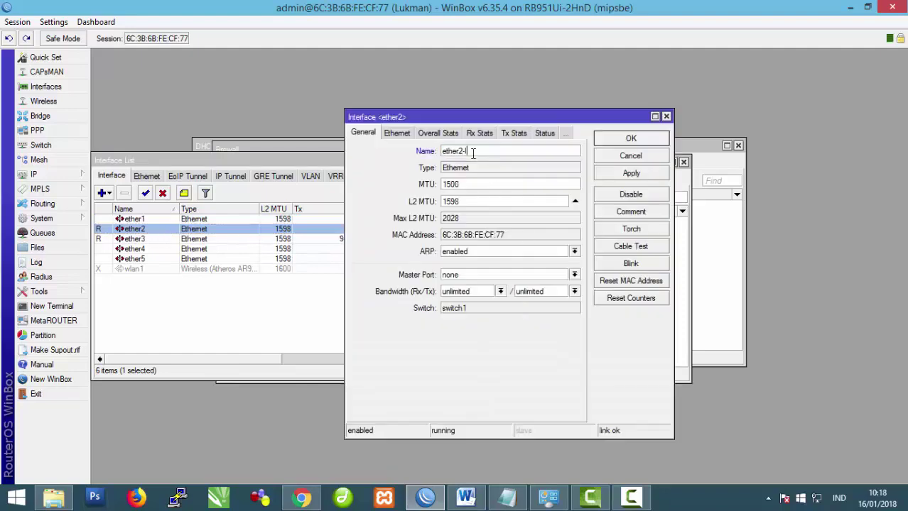
{"action": "type", "text": "-ISP"}
{"action": "left_click", "coordinate": [630, 173]}
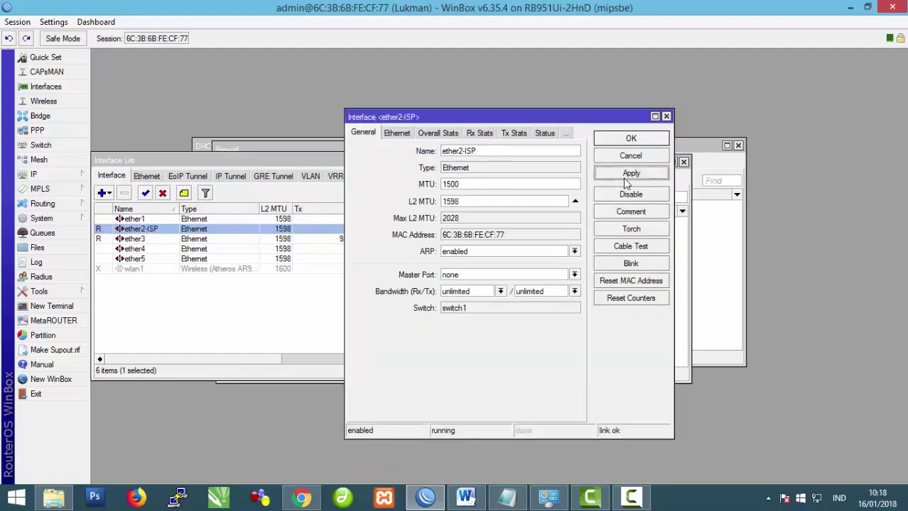
{"action": "left_click", "coordinate": [631, 138]}
Step: Rename interface ether3 to ether3-Klient
{"action": "double_click", "coordinate": [135, 241]}
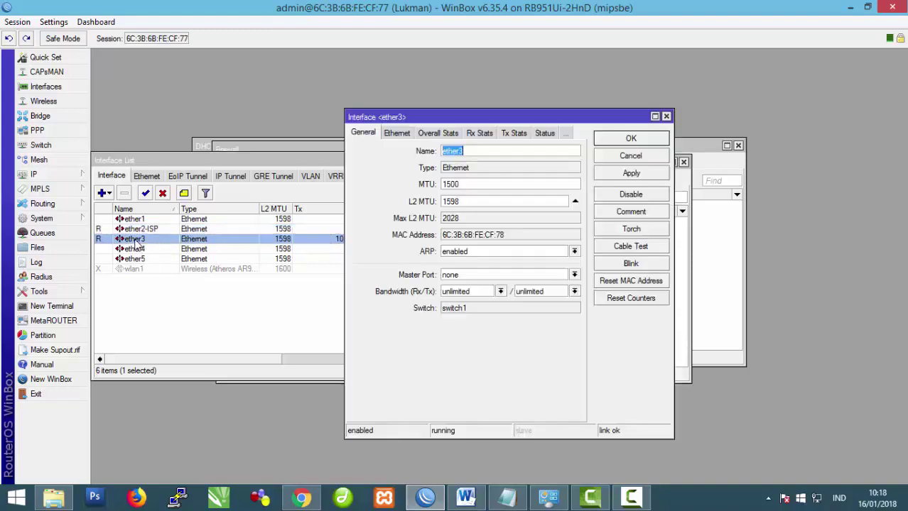
{"action": "left_click", "coordinate": [465, 152]}
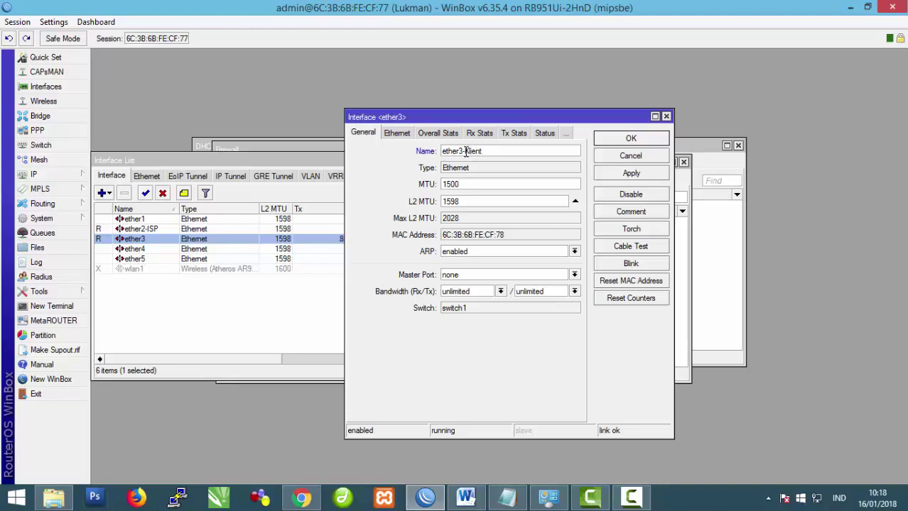
{"action": "left_click", "coordinate": [602, 176]}
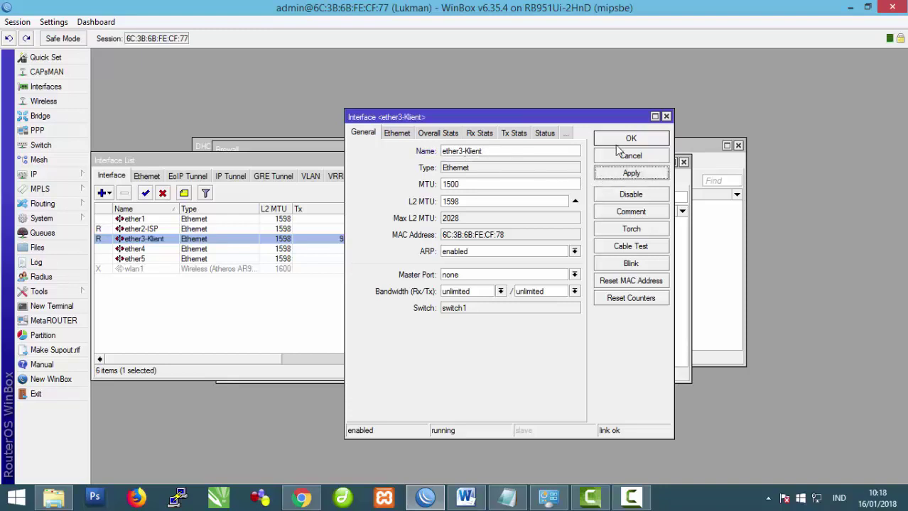
{"action": "left_click", "coordinate": [619, 143]}
{"action": "left_click", "coordinate": [165, 270]}
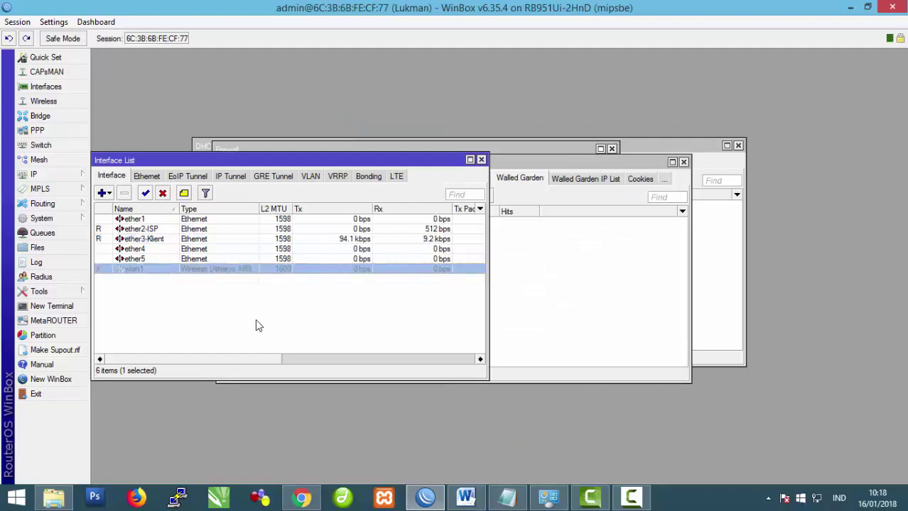
Step: Enable the wlan1 interface and rename it wlan1-Hotspot
{"action": "left_click", "coordinate": [145, 193]}
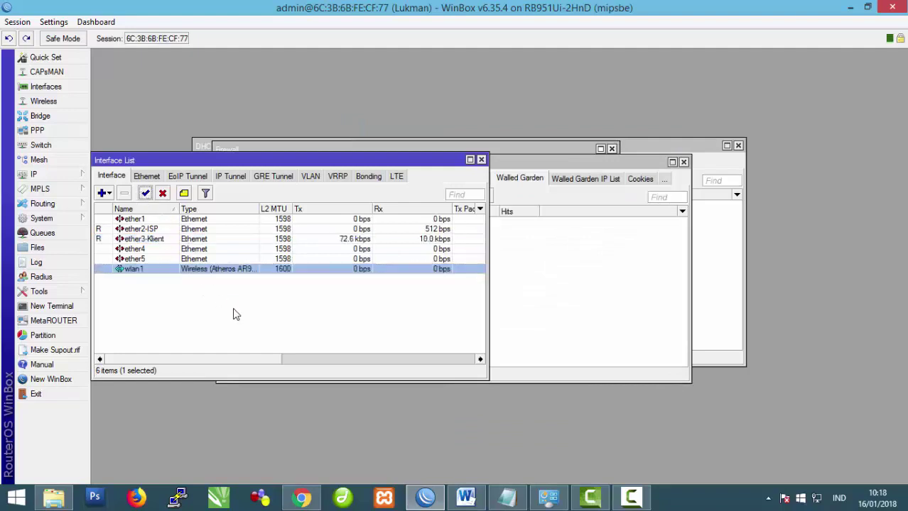
{"action": "left_click", "coordinate": [187, 301]}
{"action": "double_click", "coordinate": [160, 274]}
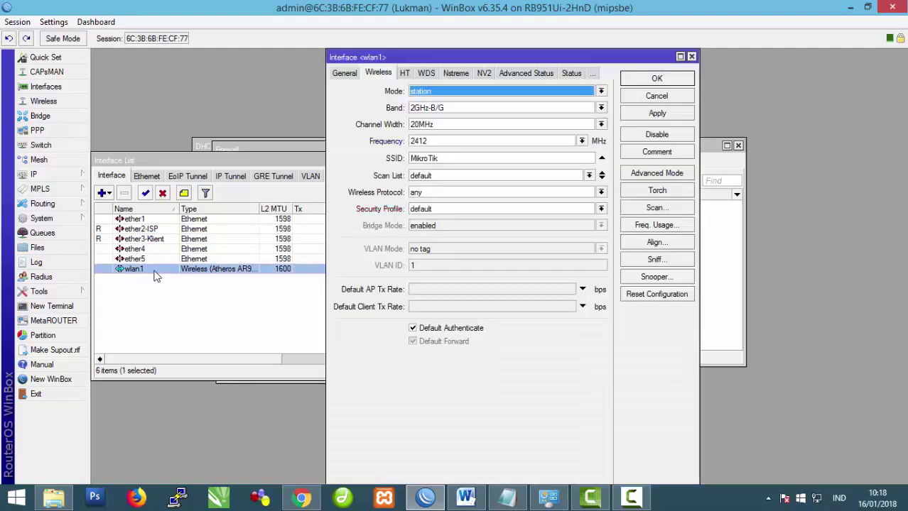
{"action": "left_click", "coordinate": [346, 74]}
{"action": "left_click", "coordinate": [417, 94]}
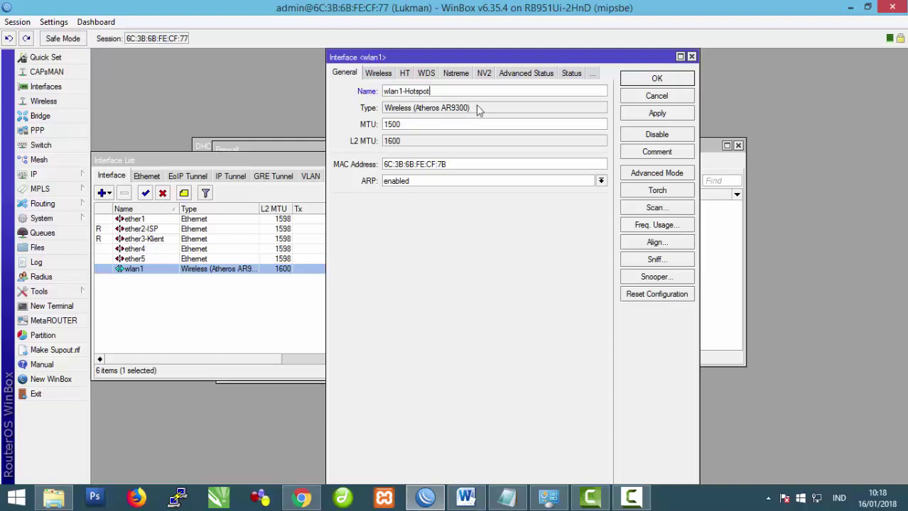
{"action": "left_click", "coordinate": [646, 115]}
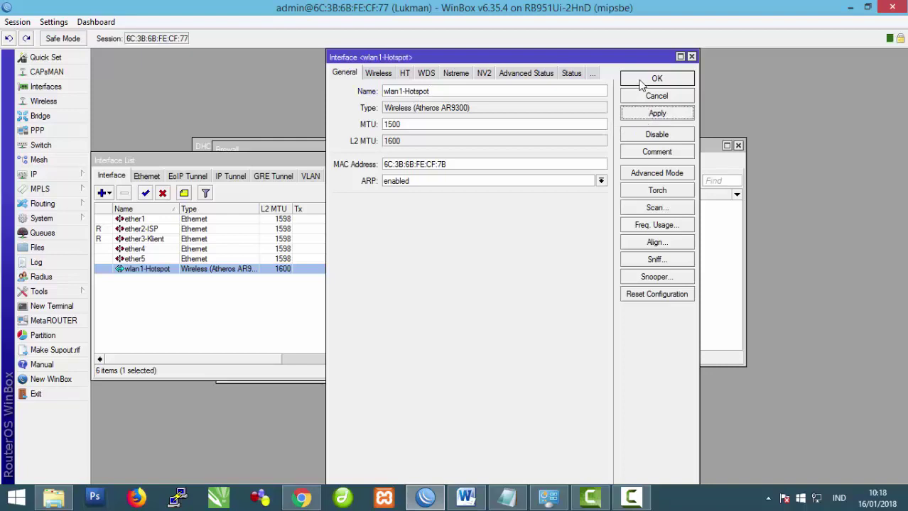
{"action": "left_click", "coordinate": [641, 82]}
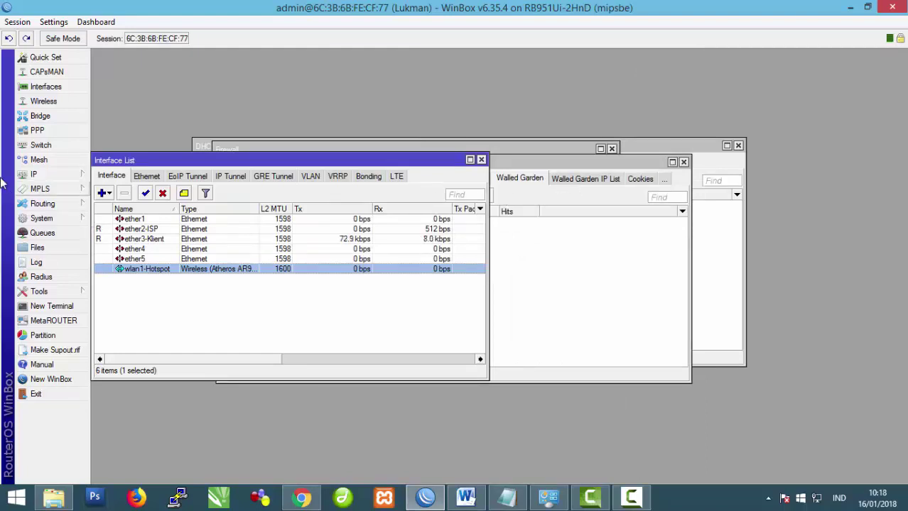
Step: Start a new entry in the IP Addresses list, then bring up the Word task sheet
{"action": "left_click", "coordinate": [35, 174]}
{"action": "left_click", "coordinate": [117, 169]}
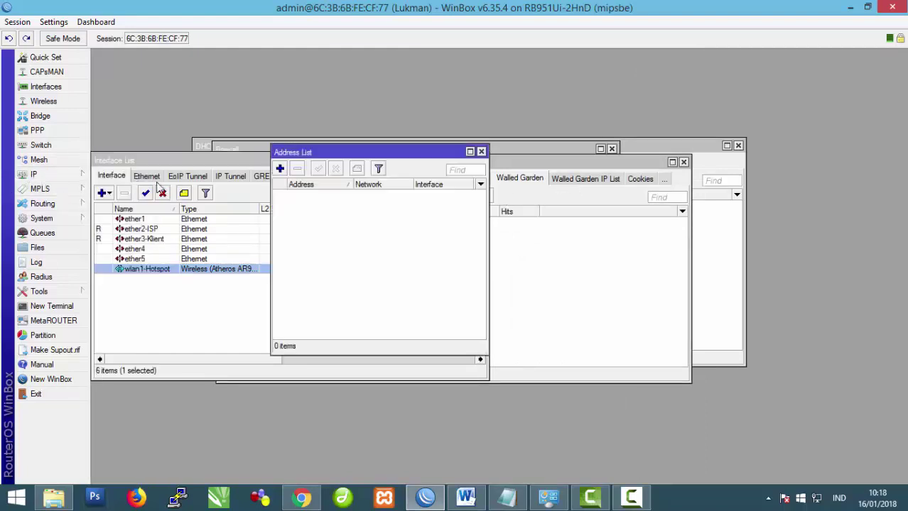
{"action": "left_click", "coordinate": [284, 169]}
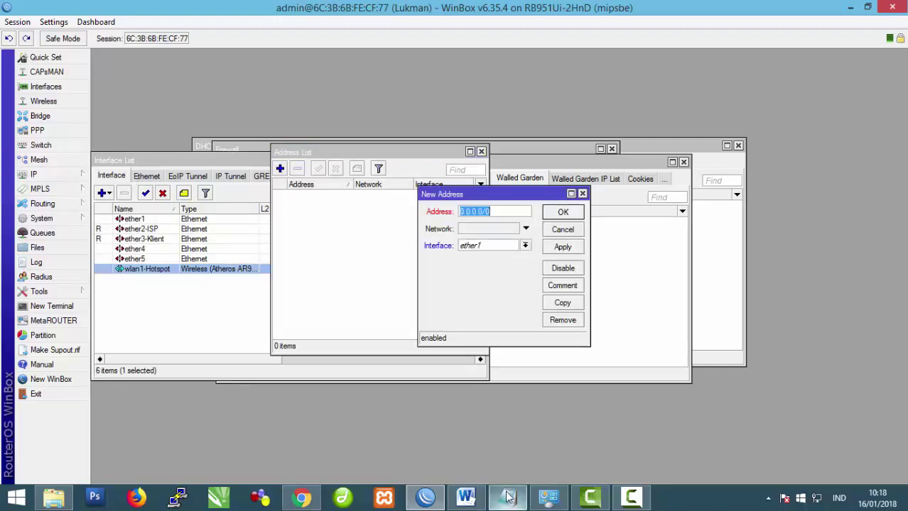
{"action": "left_click", "coordinate": [466, 499]}
Step: Find the Gateway 196.196.196.196 and IP Ether1 196.196.196.1xx/24 values in the task sheet
{"action": "scroll", "coordinate": [437, 341], "scroll_direction": "up", "scroll_amount": 15}
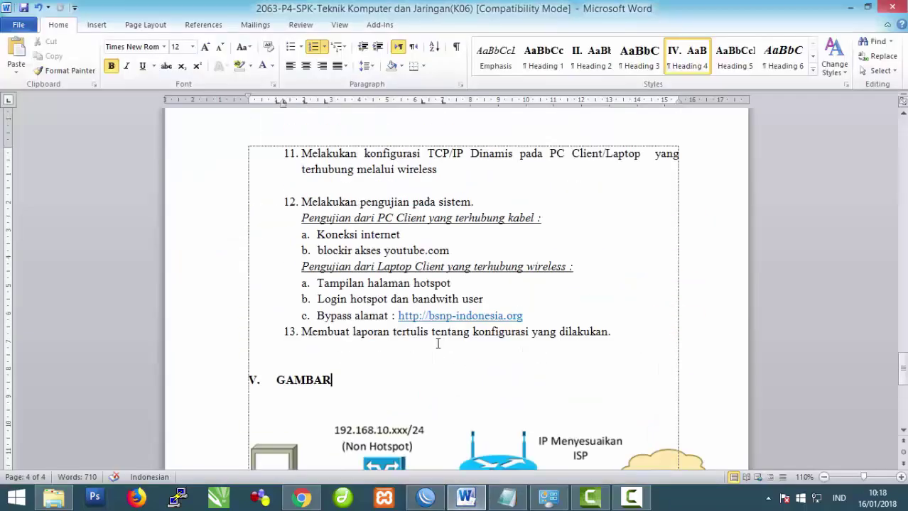
{"action": "scroll", "coordinate": [437, 343], "scroll_direction": "up", "scroll_amount": 12}
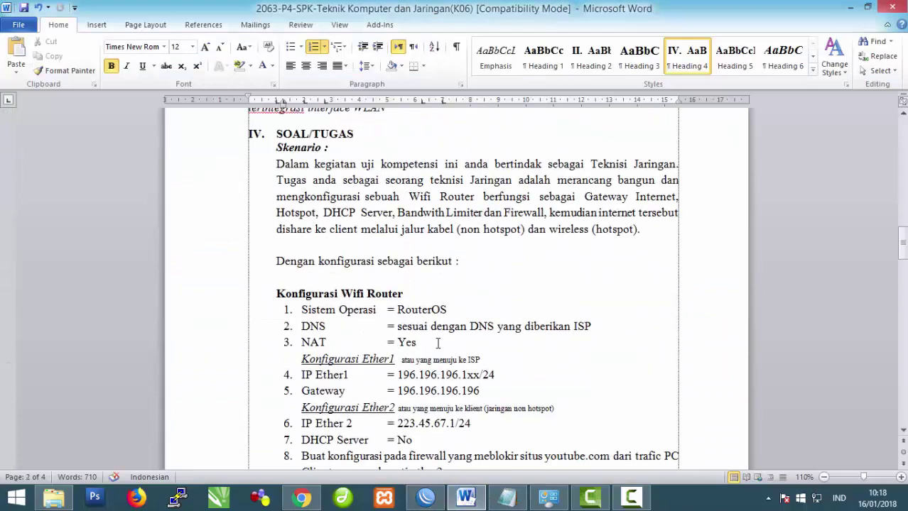
{"action": "scroll", "coordinate": [438, 343], "scroll_direction": "down", "scroll_amount": 3}
{"action": "left_click_drag", "start_coordinate": [302, 290], "coordinate": [484, 293]}
{"action": "left_click", "coordinate": [452, 318]}
{"action": "left_click_drag", "start_coordinate": [416, 291], "coordinate": [484, 291]}
{"action": "left_click", "coordinate": [424, 312]}
{"action": "left_click_drag", "start_coordinate": [399, 319], "coordinate": [480, 319]}
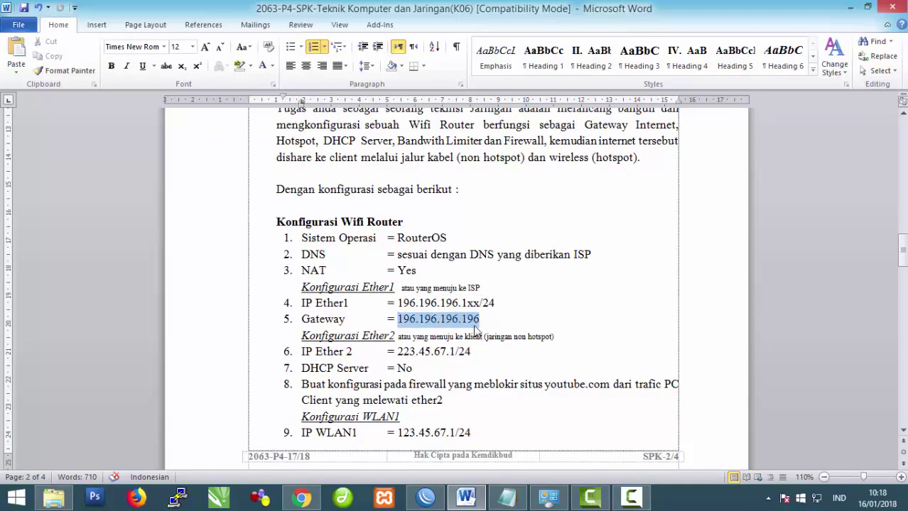
{"action": "left_click_drag", "start_coordinate": [397, 303], "coordinate": [480, 302]}
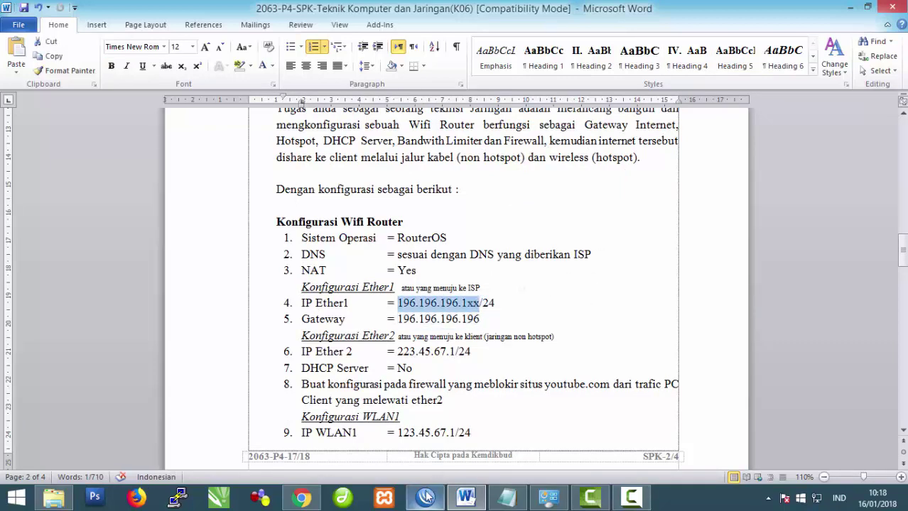
{"action": "left_click", "coordinate": [426, 497]}
Step: Add the address 196.196.196.123/24 on interface ether2-ISP
{"action": "left_click", "coordinate": [524, 245]}
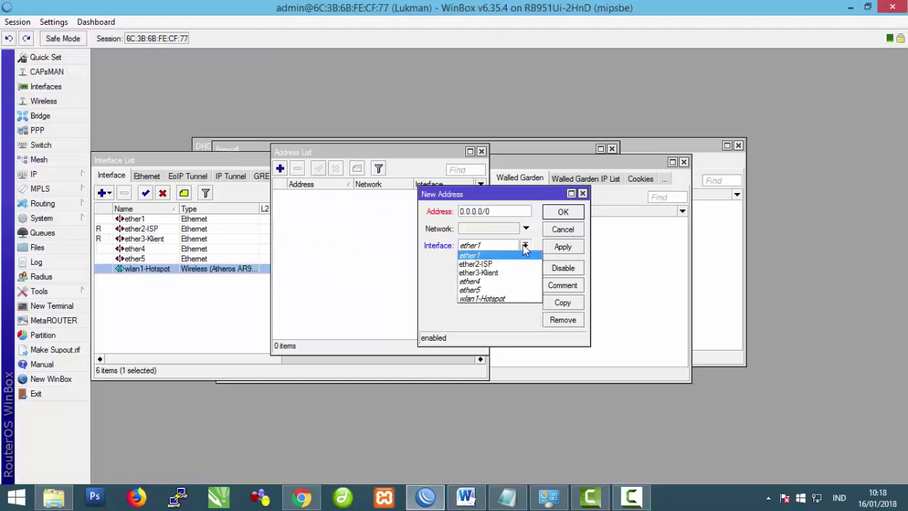
{"action": "left_click", "coordinate": [516, 262]}
{"action": "left_click", "coordinate": [500, 213]}
{"action": "left_click_drag", "start_coordinate": [501, 213], "coordinate": [389, 227]}
{"action": "type", "text": "196.196.196.1"}
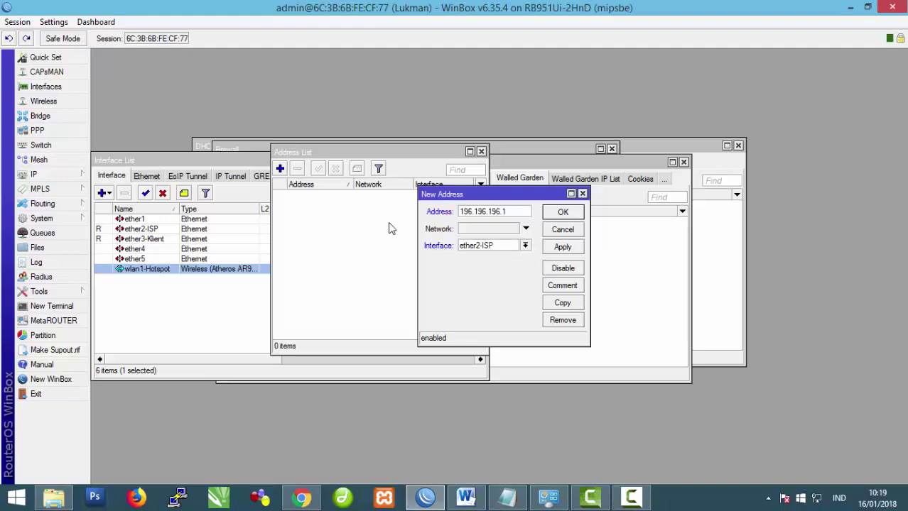
{"action": "type", "text": "23/24"}
{"action": "left_click", "coordinate": [564, 246]}
{"action": "left_click", "coordinate": [561, 212]}
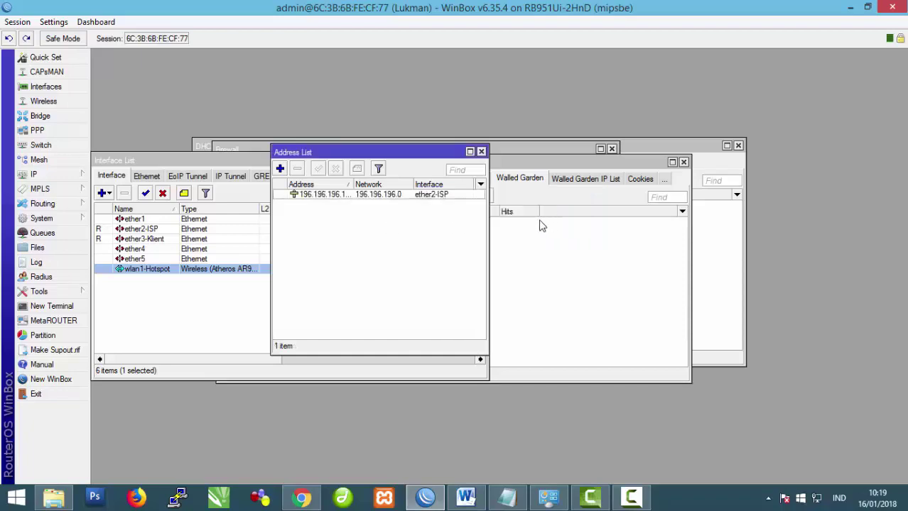
{"action": "left_click", "coordinate": [466, 498]}
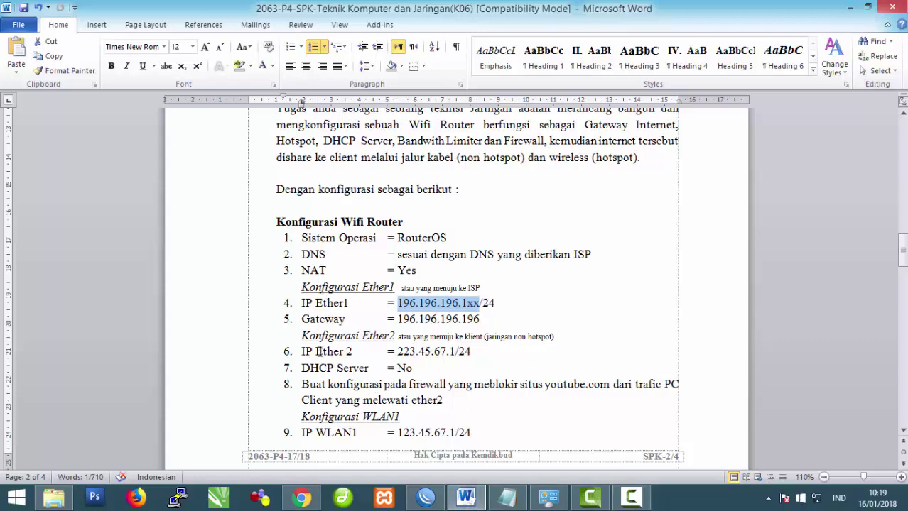
Step: Read the Ether2 client setting, IP 223.45.67.1/24, from the task sheet and return to WinBox
{"action": "left_click_drag", "start_coordinate": [300, 339], "coordinate": [554, 337]}
{"action": "left_click", "coordinate": [467, 351]}
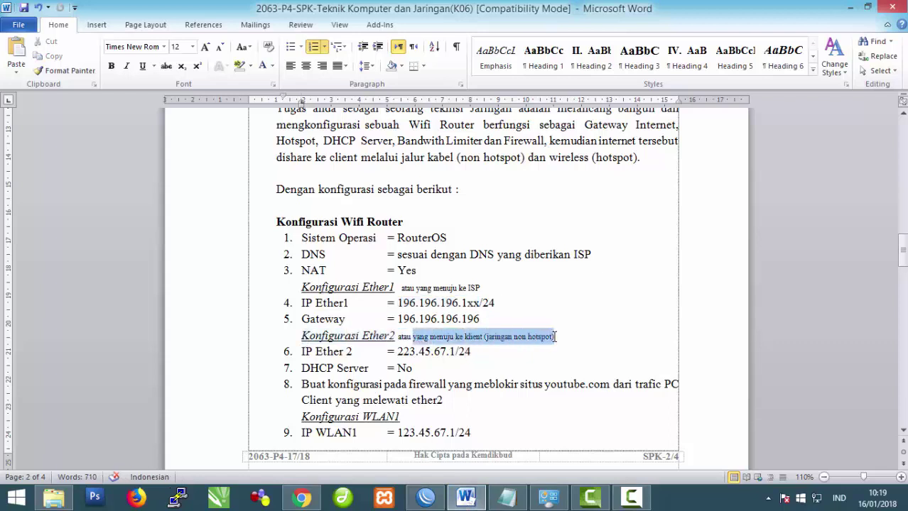
{"action": "left_click", "coordinate": [424, 495]}
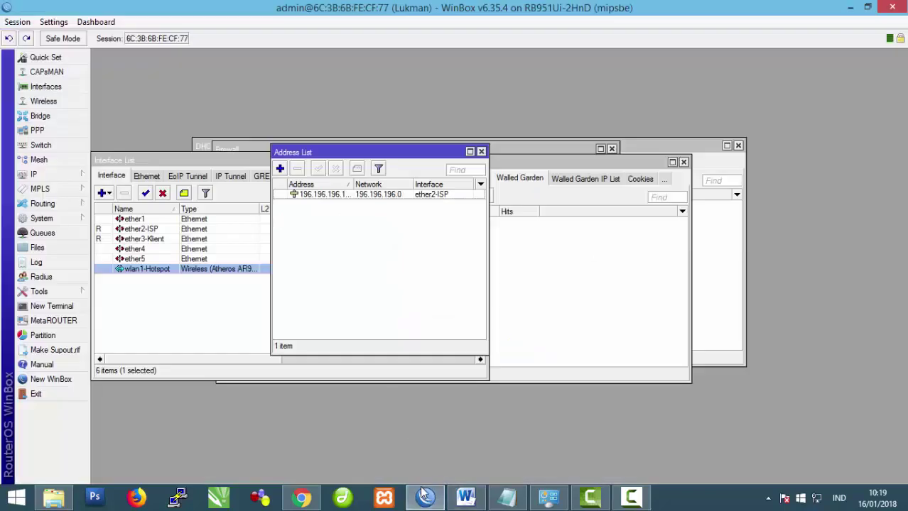
{"action": "left_click", "coordinate": [465, 499]}
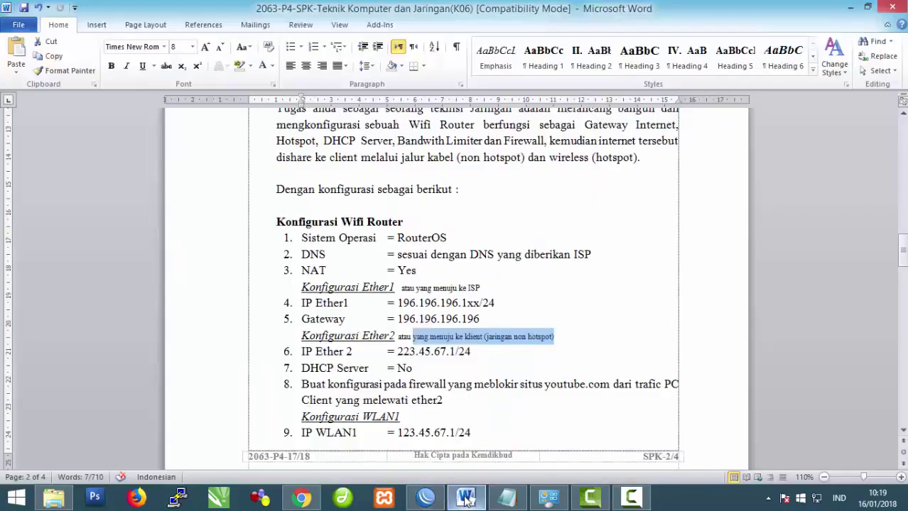
{"action": "left_click", "coordinate": [424, 495]}
Step: Add the address 223.45.67.1/24 on interface ether3-Klient
{"action": "left_click", "coordinate": [280, 169]}
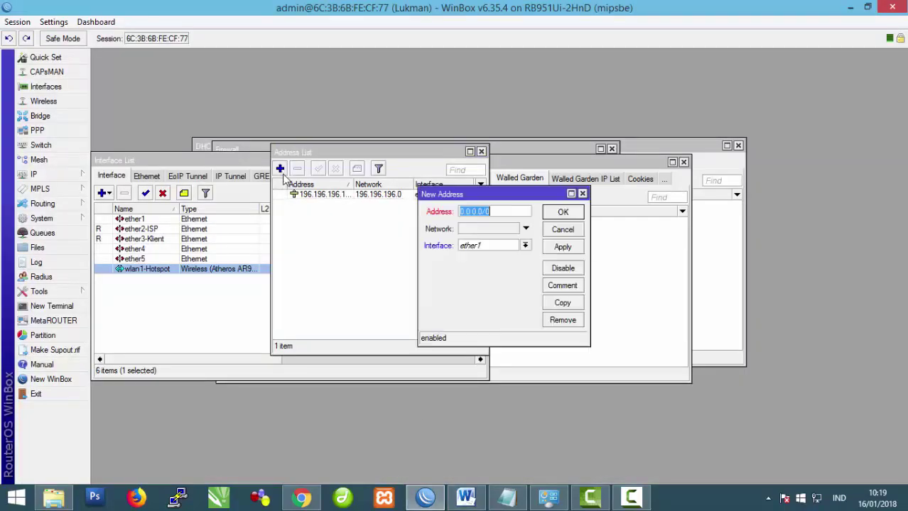
{"action": "left_click", "coordinate": [525, 245]}
{"action": "left_click", "coordinate": [497, 273]}
{"action": "left_click", "coordinate": [524, 246]}
{"action": "left_click", "coordinate": [508, 277]}
{"action": "key", "text": "shift+Tab"}
{"action": "type", "text": "223"}
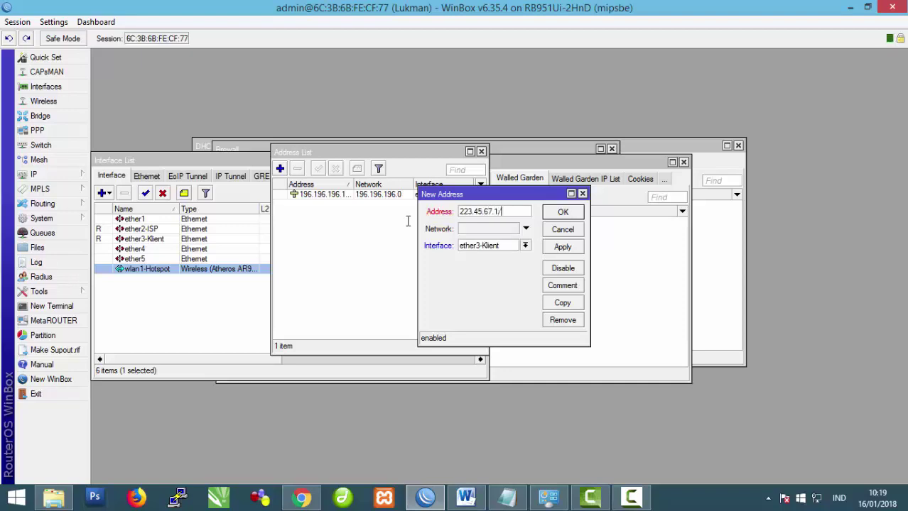
{"action": "type", "text": ".45.67.1/24"}
{"action": "left_click", "coordinate": [563, 247]}
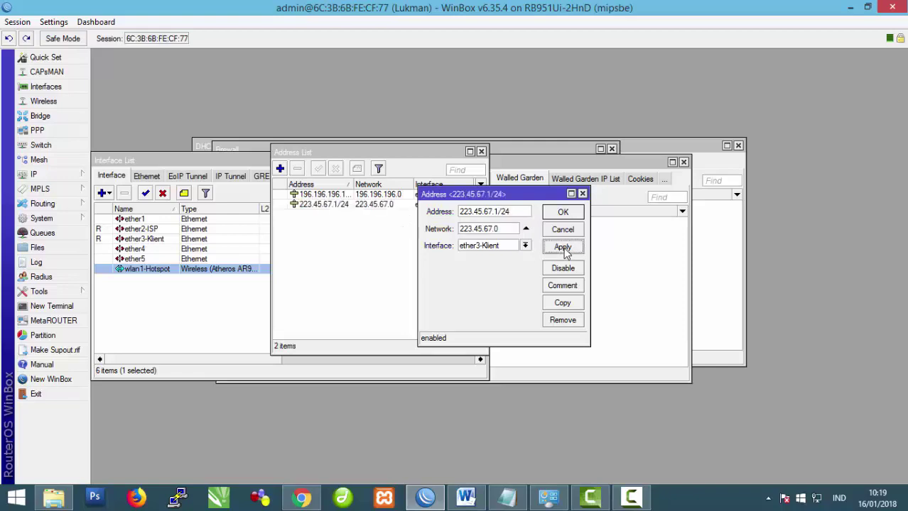
{"action": "left_click", "coordinate": [560, 216]}
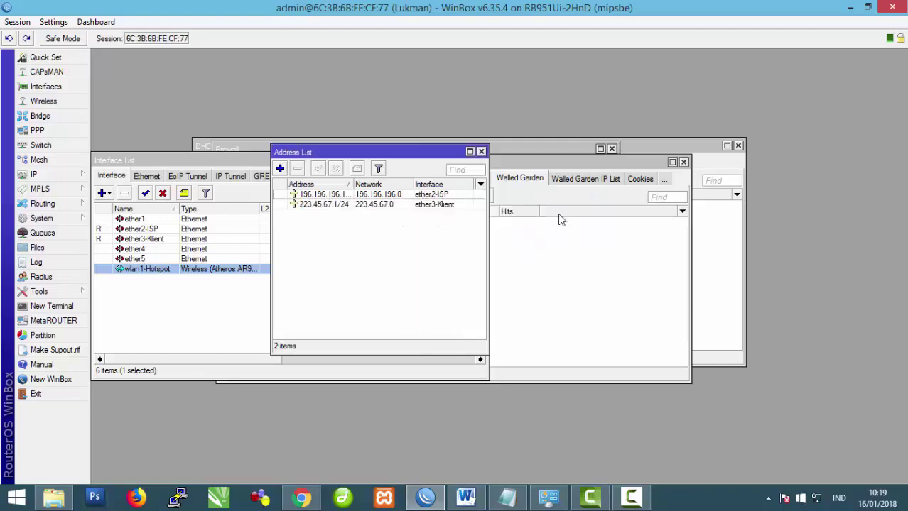
{"action": "left_click", "coordinate": [466, 499]}
{"action": "scroll", "coordinate": [359, 332], "scroll_direction": "down", "scroll_amount": 2}
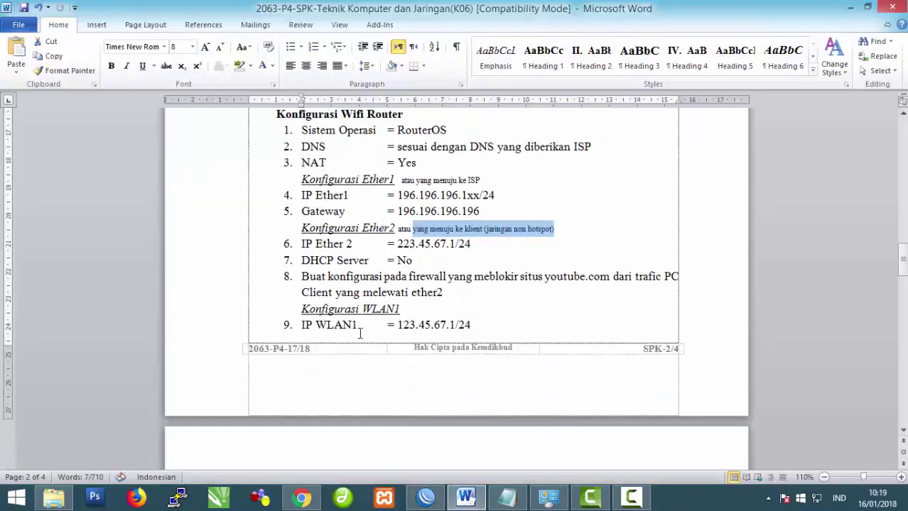
Step: Look up the IP WLAN1 value in the task sheet
{"action": "double_click", "coordinate": [306, 324]}
{"action": "left_click_drag", "start_coordinate": [396, 324], "coordinate": [480, 326]}
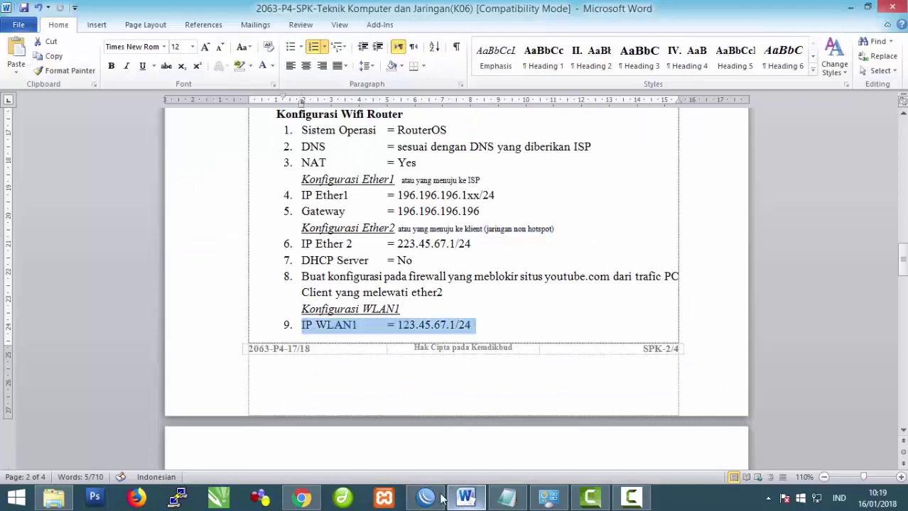
{"action": "left_click", "coordinate": [426, 497]}
Step: Add the address 123.45.67.1/24 on interface wlan1-Hotspot
{"action": "left_click", "coordinate": [280, 168]}
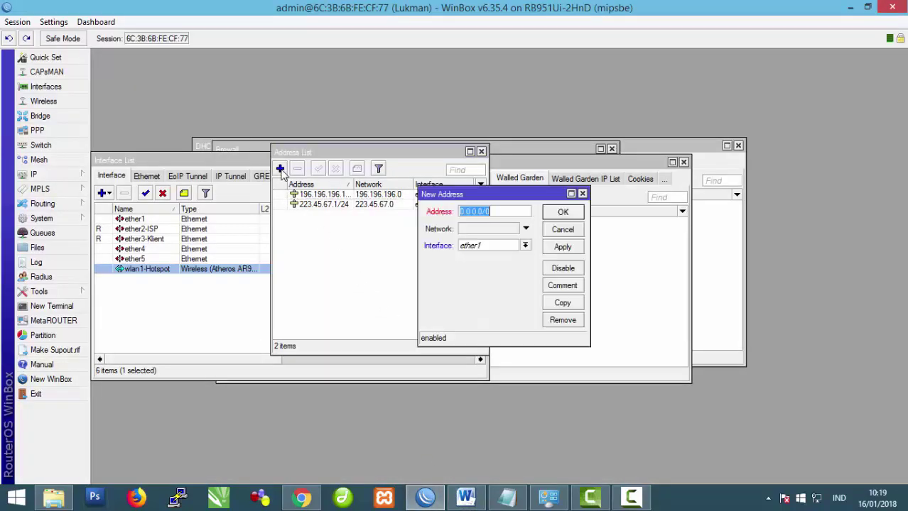
{"action": "type", "text": "123.45.67.1/24"}
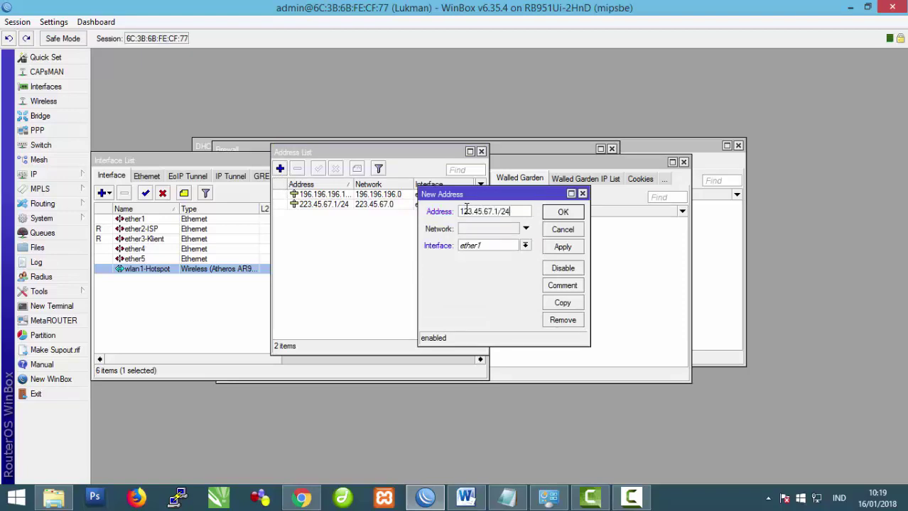
{"action": "left_click", "coordinate": [525, 245]}
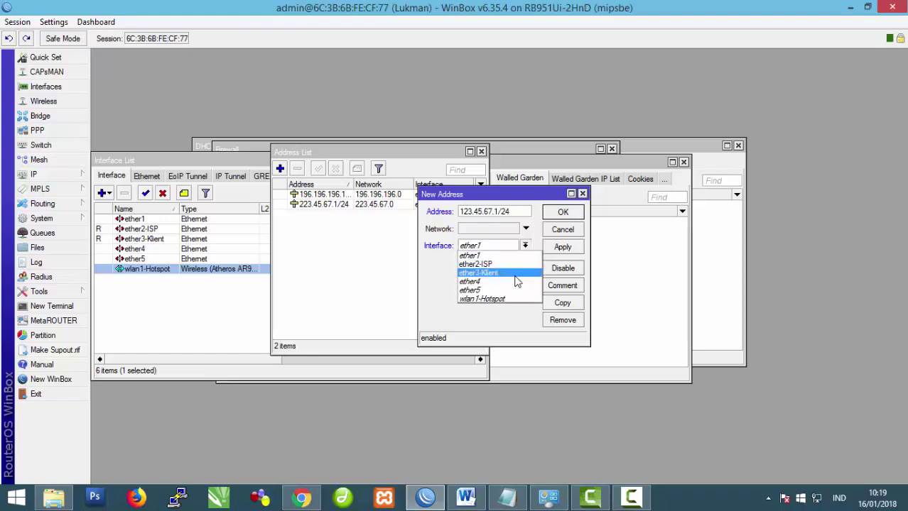
{"action": "left_click", "coordinate": [514, 299]}
{"action": "left_click", "coordinate": [561, 248]}
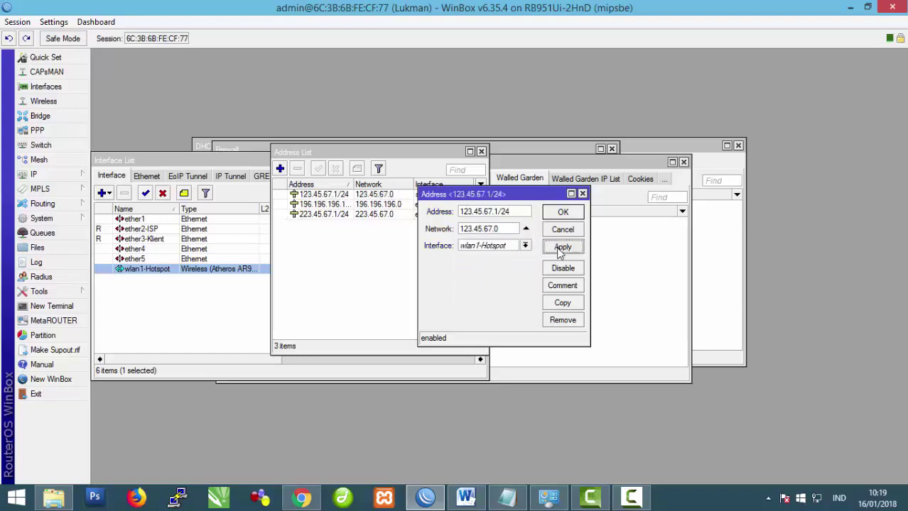
{"action": "left_click", "coordinate": [563, 213]}
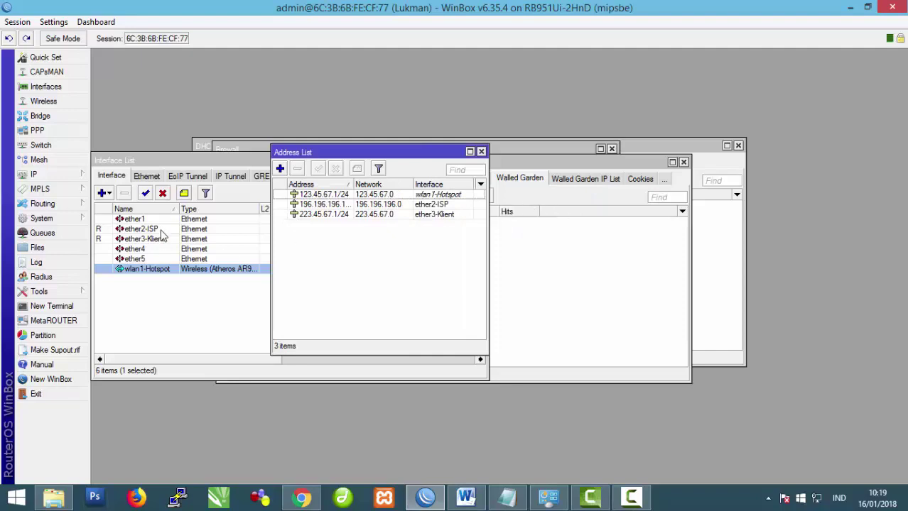
{"action": "left_click", "coordinate": [75, 176]}
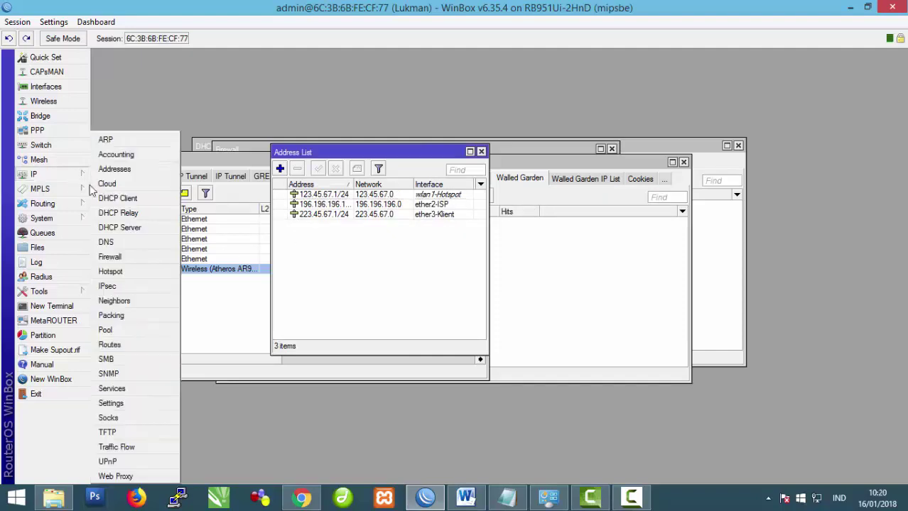
Step: Enter 192.168.1.20 and 8.8.8.8 as the router's DNS servers
{"action": "left_click", "coordinate": [127, 242]}
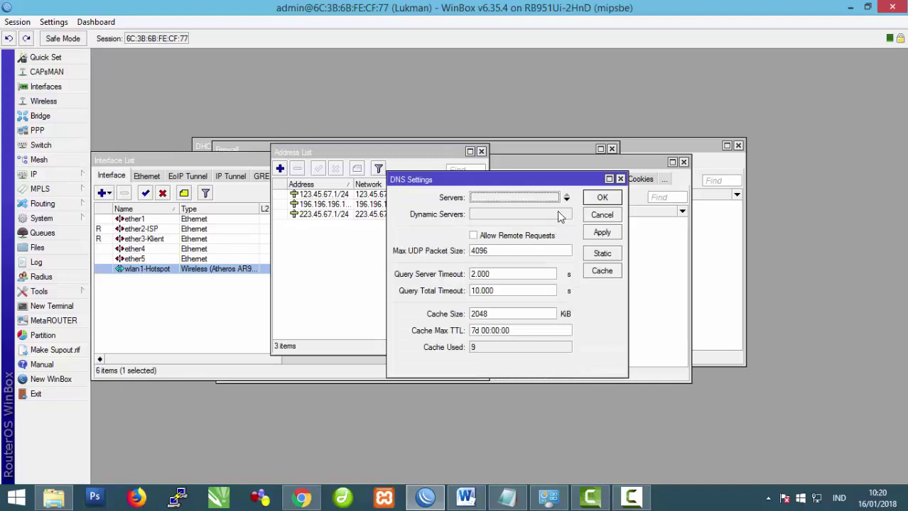
{"action": "left_click", "coordinate": [527, 202]}
{"action": "type", "text": "192.168.1.20"}
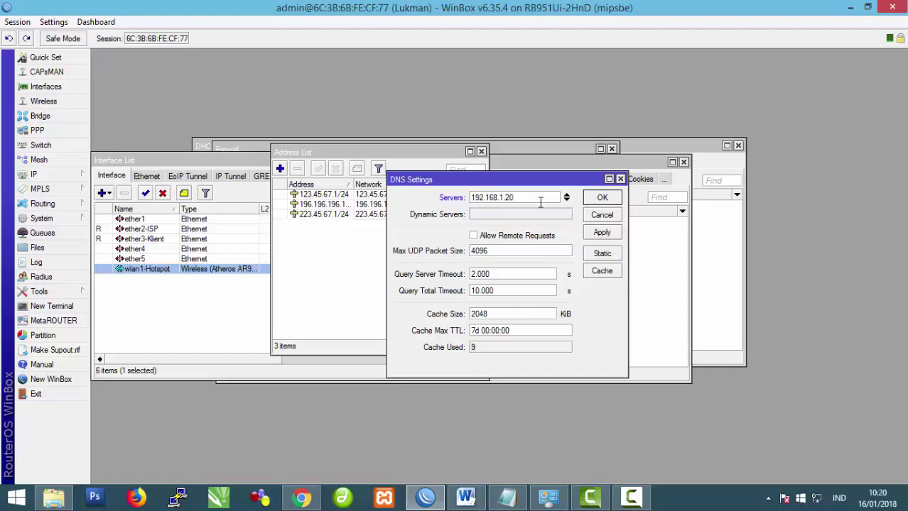
{"action": "left_click", "coordinate": [566, 201]}
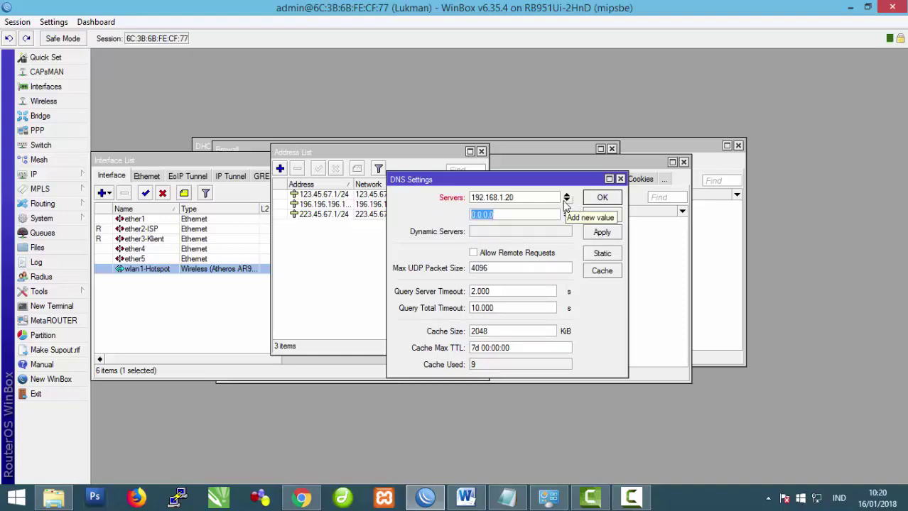
{"action": "type", "text": "8.8.8.8"}
{"action": "left_click", "coordinate": [601, 234]}
{"action": "left_click", "coordinate": [602, 199]}
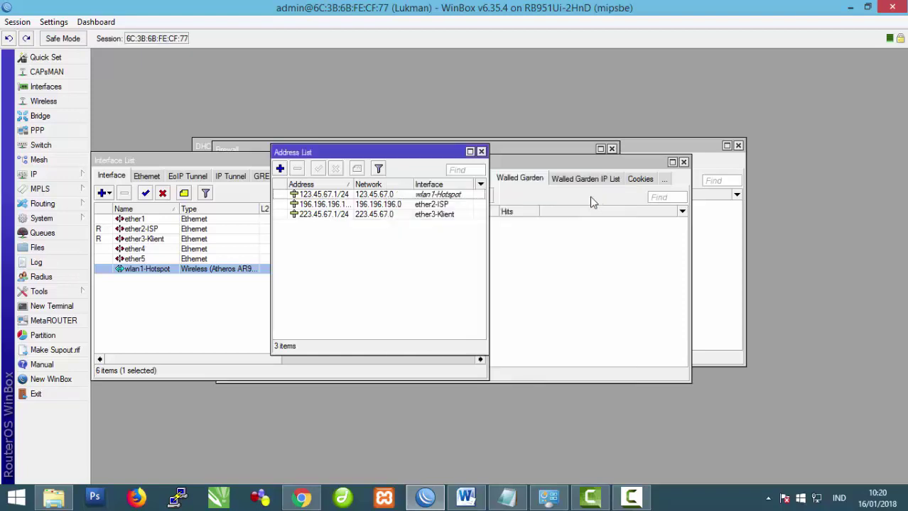
Step: Create route 0.0.0.0/0 with gateway 196.196.196.196, checking the gateway in the task sheet
{"action": "left_click", "coordinate": [68, 176]}
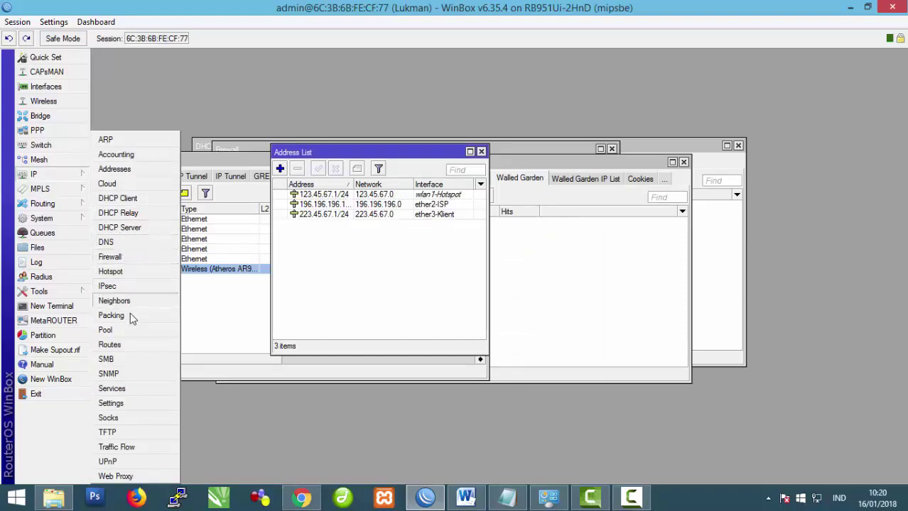
{"action": "left_click", "coordinate": [124, 345]}
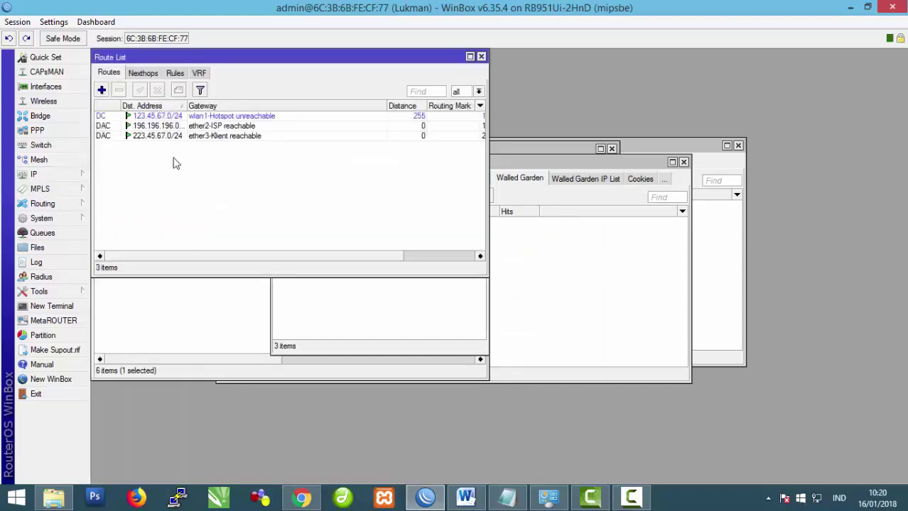
{"action": "left_click", "coordinate": [102, 91]}
{"action": "left_click", "coordinate": [181, 107]}
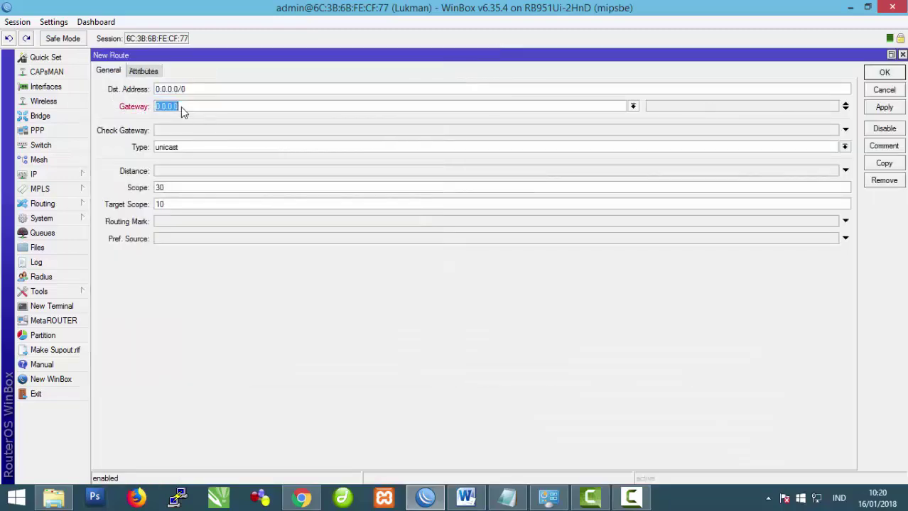
{"action": "left_click", "coordinate": [465, 497]}
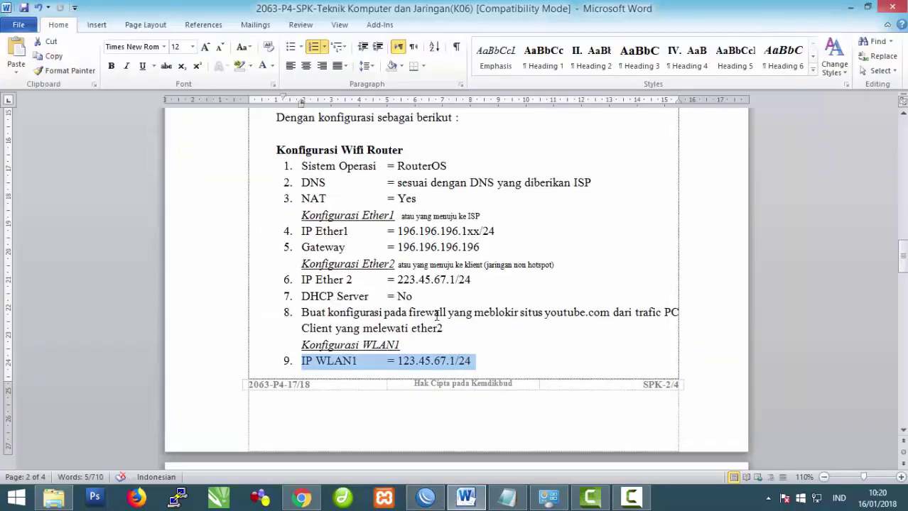
{"action": "left_click_drag", "start_coordinate": [397, 246], "coordinate": [462, 248]}
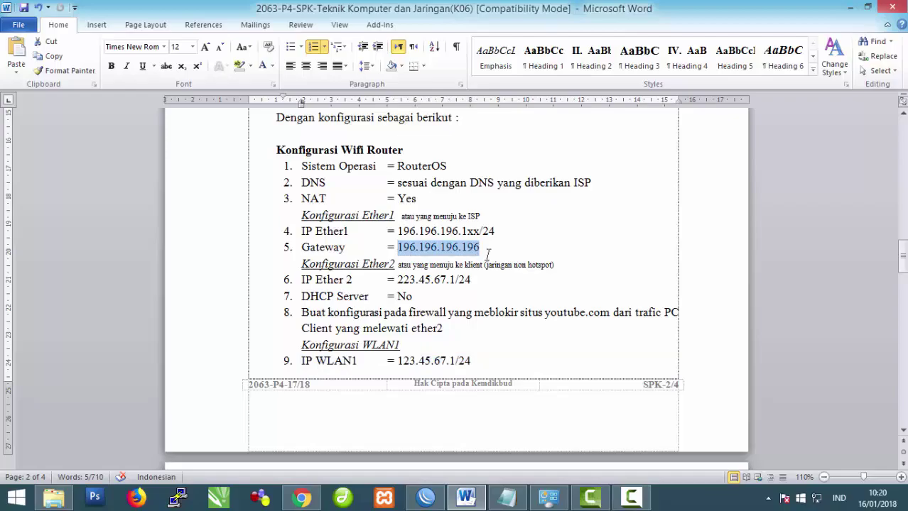
{"action": "left_click", "coordinate": [426, 499]}
{"action": "left_click_drag", "start_coordinate": [187, 107], "coordinate": [101, 116]}
{"action": "type", "text": "196.196.196.196"}
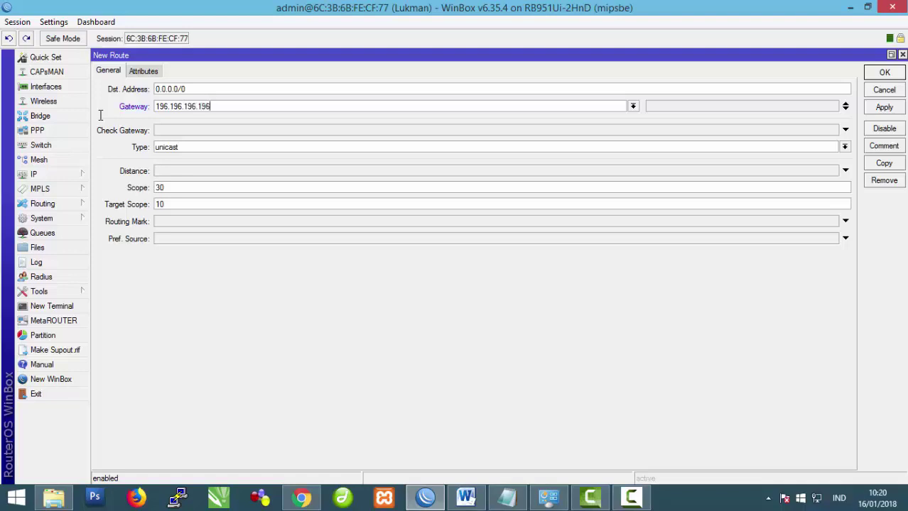
{"action": "left_click", "coordinate": [884, 108]}
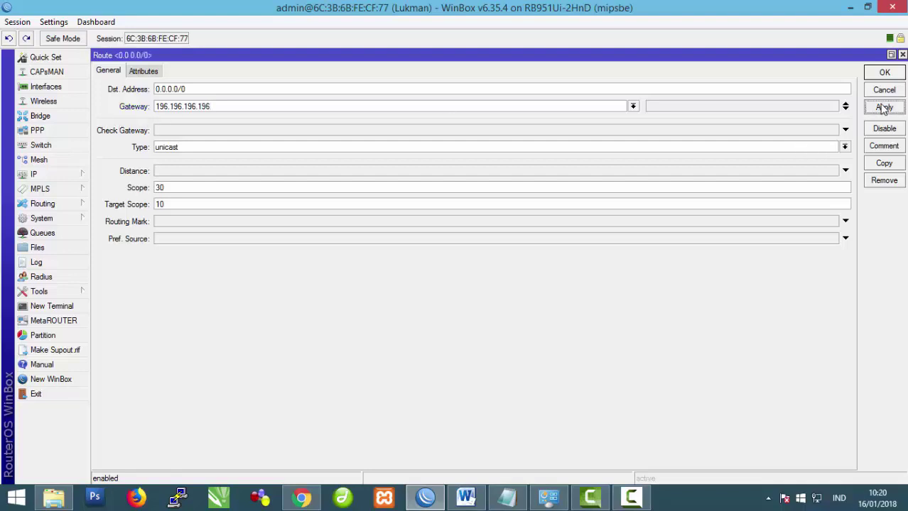
{"action": "left_click", "coordinate": [882, 73]}
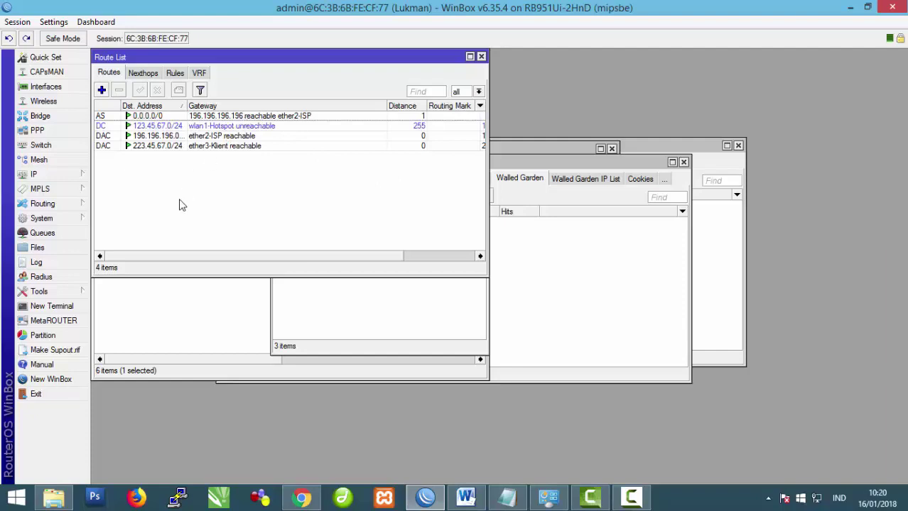
{"action": "left_click", "coordinate": [52, 178]}
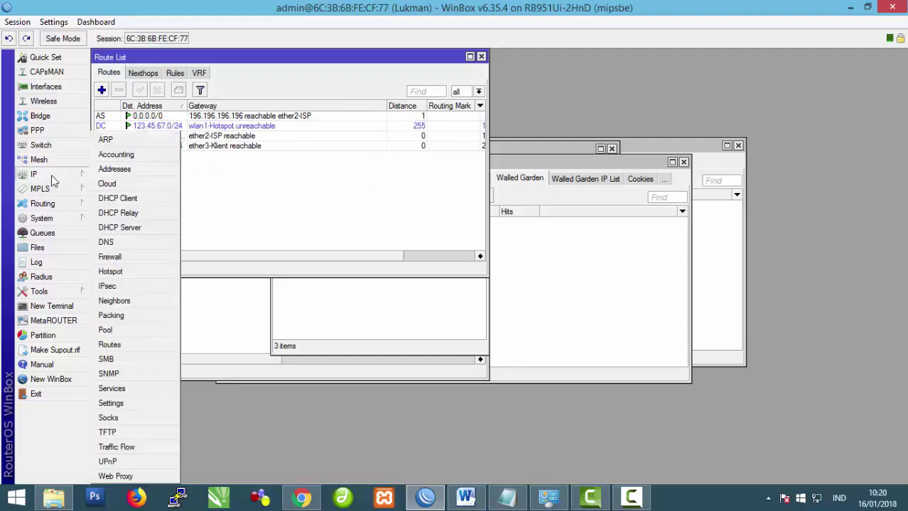
Step: Create a new srcnat NAT rule matching out-interface ether2-ISP
{"action": "left_click", "coordinate": [125, 256]}
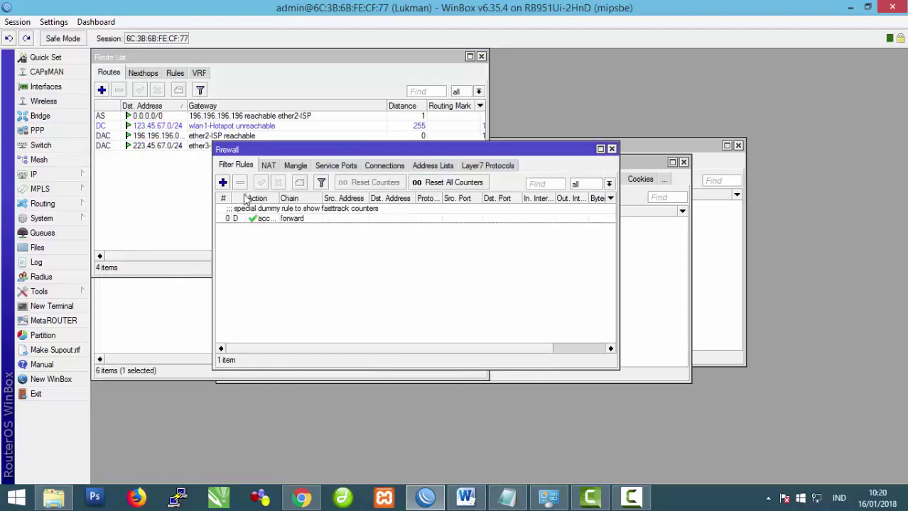
{"action": "left_click", "coordinate": [269, 165]}
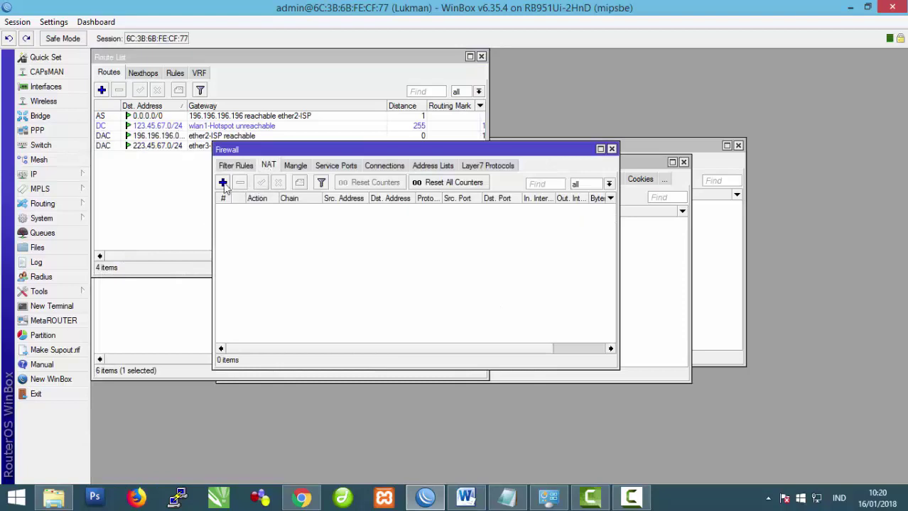
{"action": "left_click", "coordinate": [223, 183]}
{"action": "left_click", "coordinate": [317, 74]}
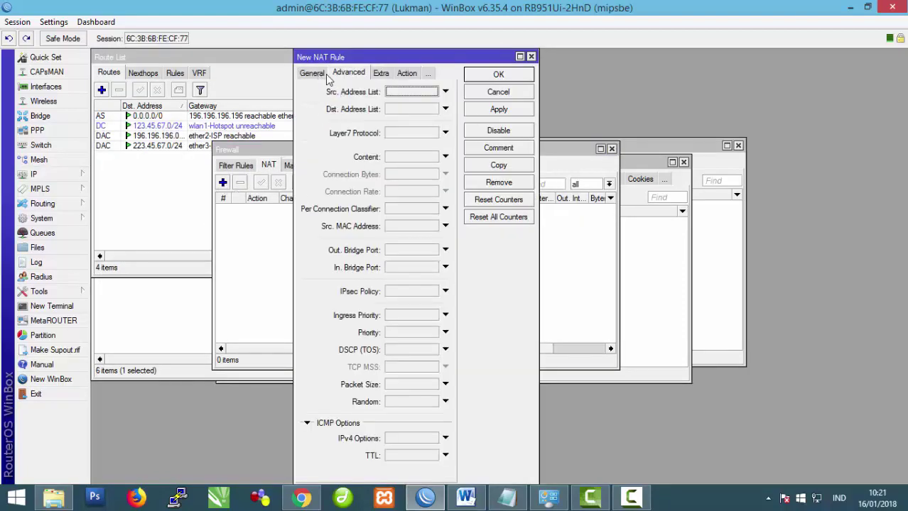
{"action": "left_click", "coordinate": [311, 74]}
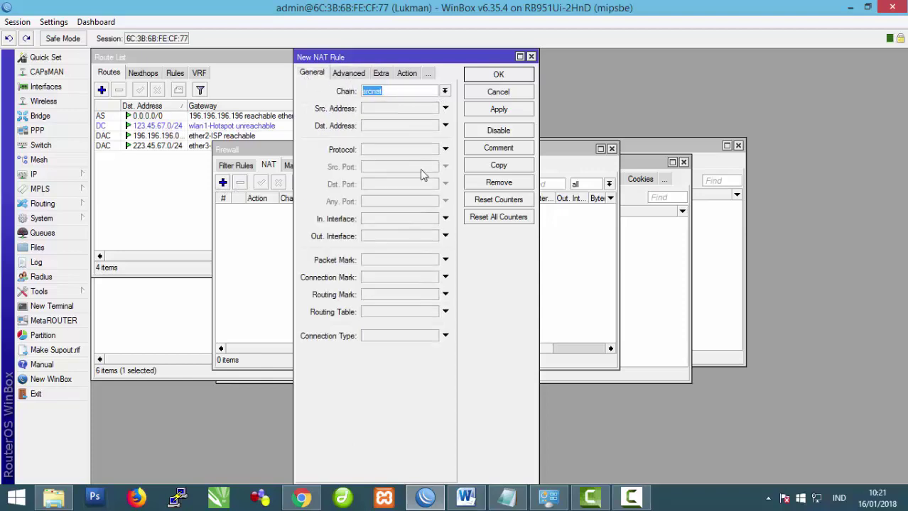
{"action": "left_click", "coordinate": [417, 236]}
{"action": "left_click", "coordinate": [433, 236]}
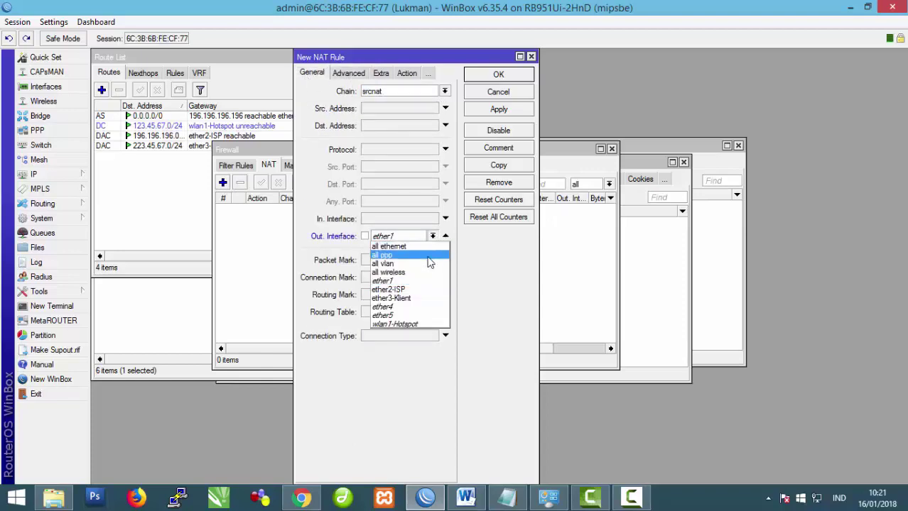
{"action": "left_click", "coordinate": [423, 290]}
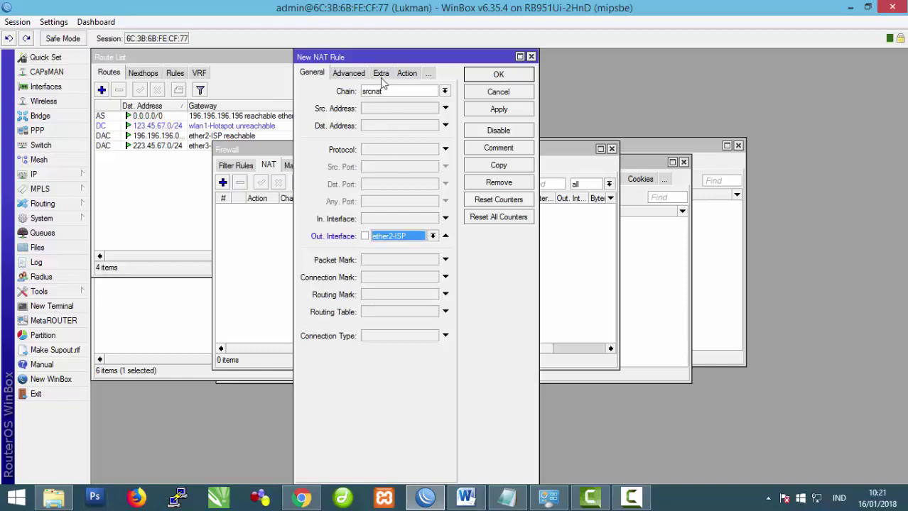
Step: Set the NAT rule's action to masquerade and save it
{"action": "left_click", "coordinate": [407, 73]}
{"action": "left_click", "coordinate": [445, 91]}
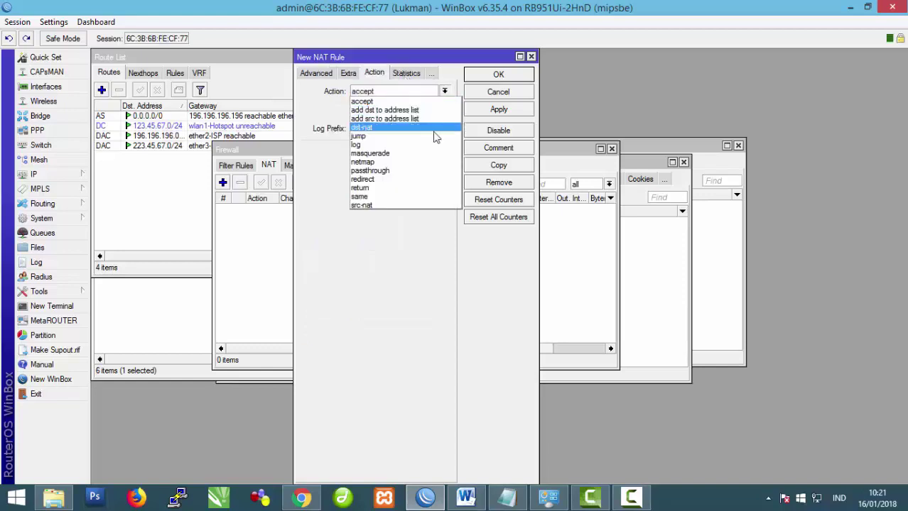
{"action": "left_click", "coordinate": [432, 152]}
{"action": "left_click", "coordinate": [499, 112]}
{"action": "left_click", "coordinate": [499, 75]}
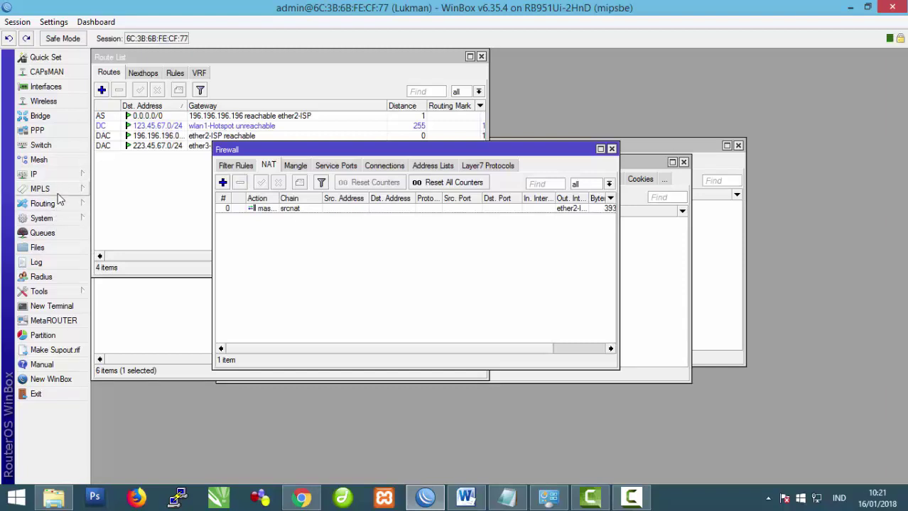
{"action": "left_click", "coordinate": [57, 217]}
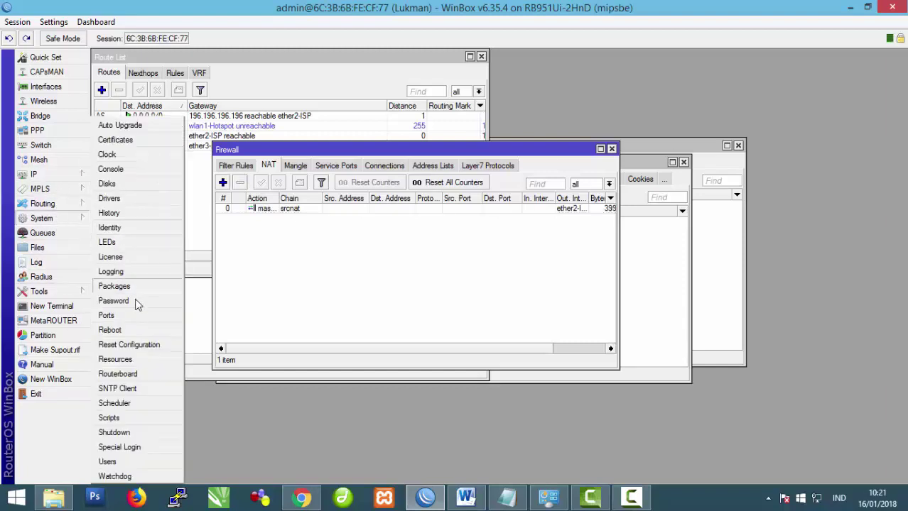
Step: Reboot the router from the System menu and confirm with Yes
{"action": "left_click", "coordinate": [135, 340]}
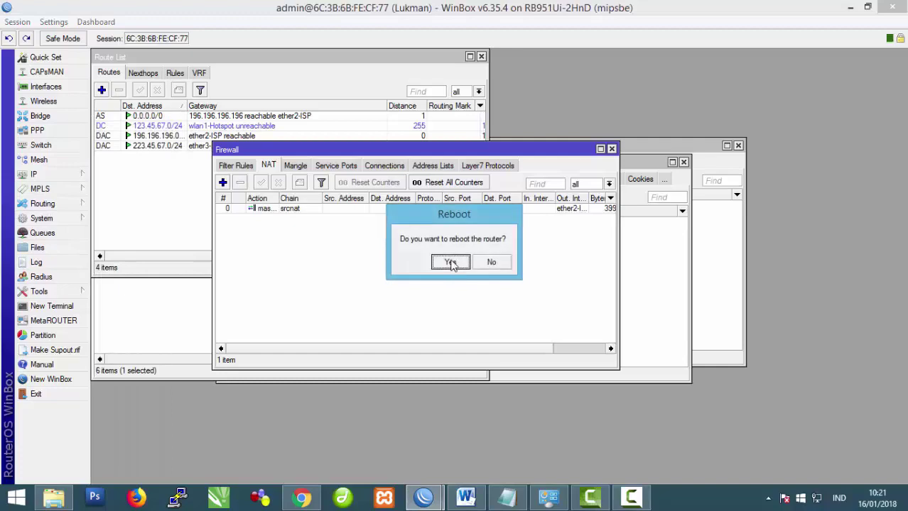
{"action": "left_click", "coordinate": [450, 263]}
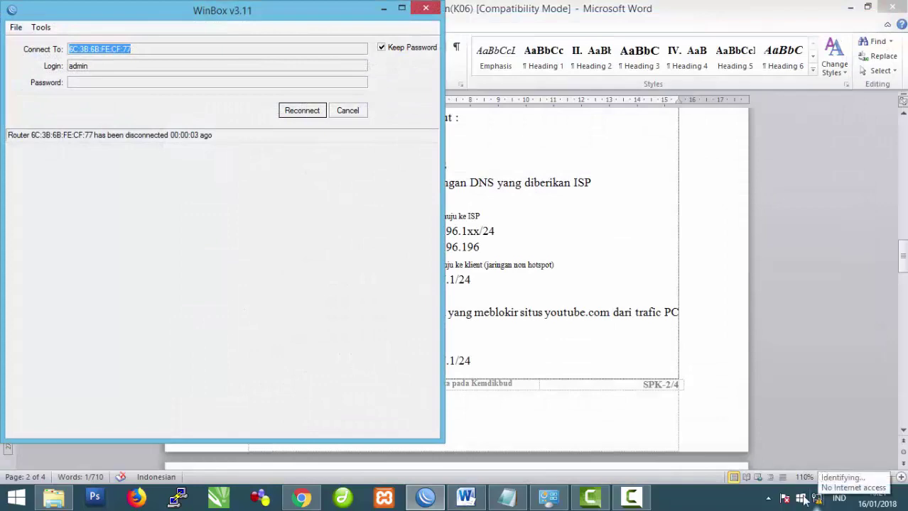
Step: Open the Ethernet adapter's IPv4 properties via Network and Sharing Center
{"action": "left_click", "coordinate": [548, 497]}
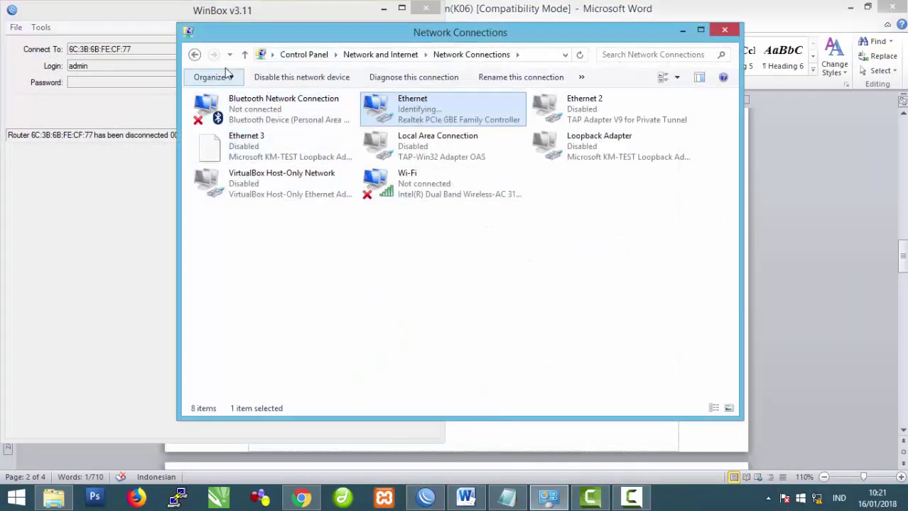
{"action": "left_click", "coordinate": [194, 55]}
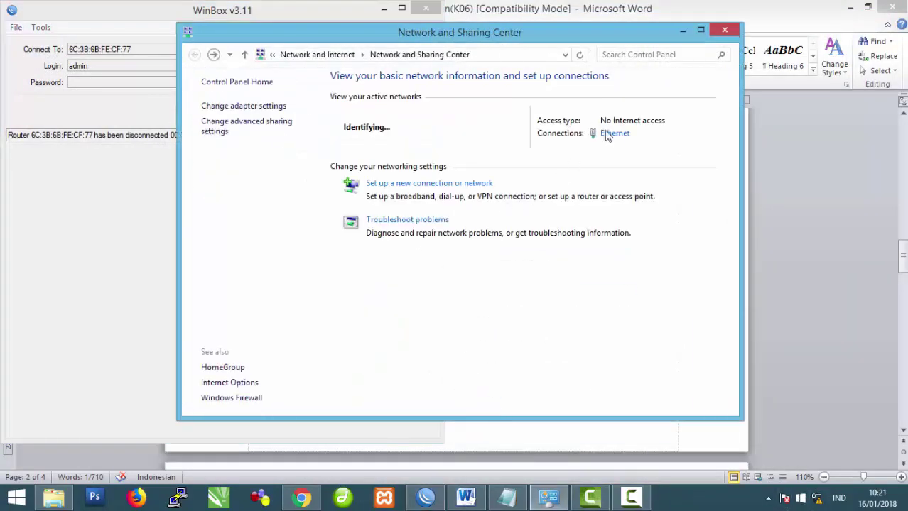
{"action": "left_click", "coordinate": [612, 135]}
{"action": "left_click", "coordinate": [400, 358]}
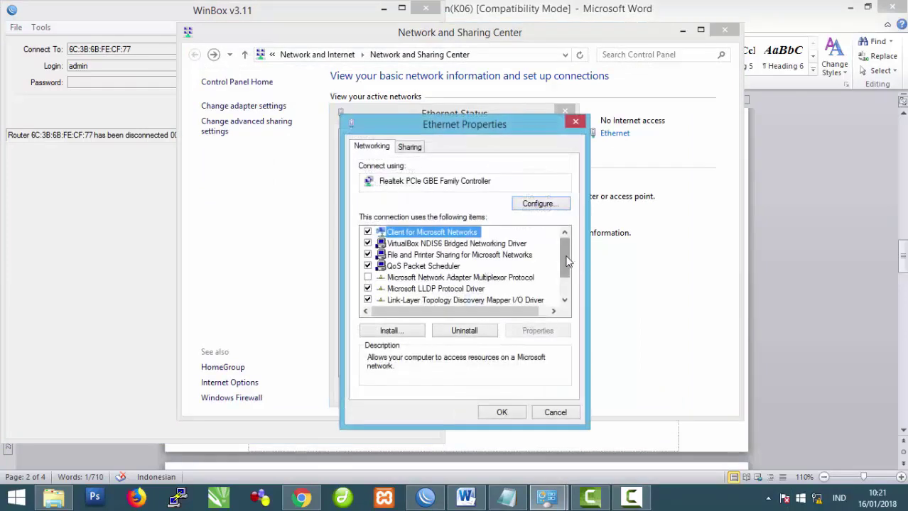
{"action": "scroll", "coordinate": [566, 262], "scroll_direction": "down", "scroll_amount": 1}
{"action": "left_click", "coordinate": [505, 295]}
{"action": "left_click", "coordinate": [538, 331]}
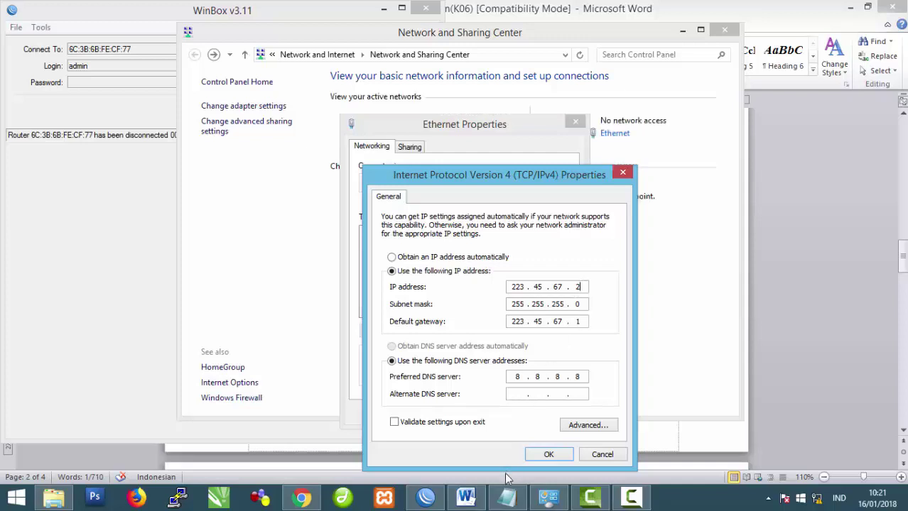
Step: Look up the client IP range 223.45.67.xxx/24 in the Word task sheet
{"action": "left_click", "coordinate": [634, 500]}
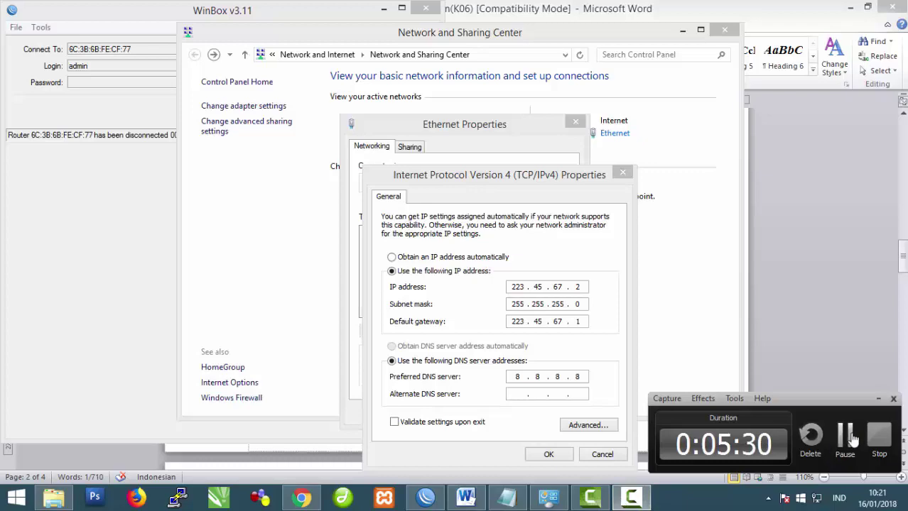
{"action": "left_click", "coordinate": [465, 499]}
{"action": "left_click", "coordinate": [472, 316]}
{"action": "scroll", "coordinate": [471, 316], "scroll_direction": "down", "scroll_amount": 12}
{"action": "scroll", "coordinate": [472, 317], "scroll_direction": "down", "scroll_amount": 3}
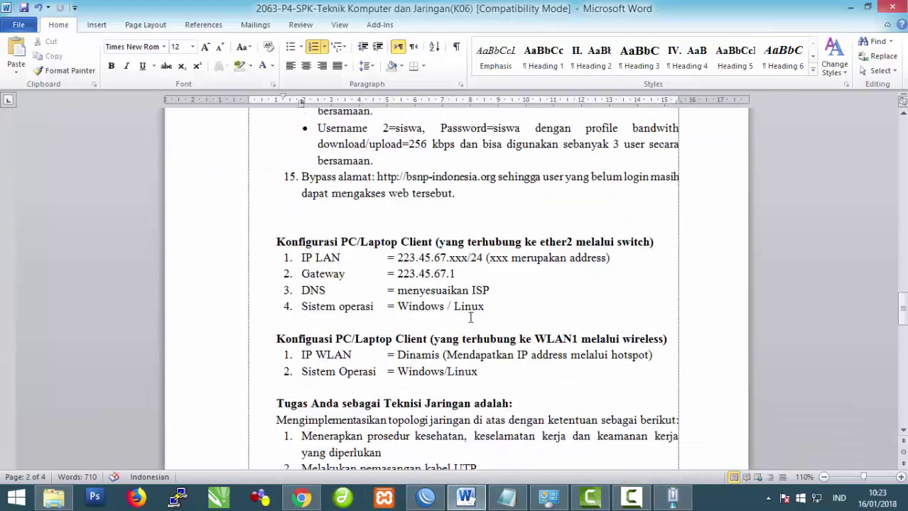
{"action": "left_click_drag", "start_coordinate": [397, 260], "coordinate": [483, 259]}
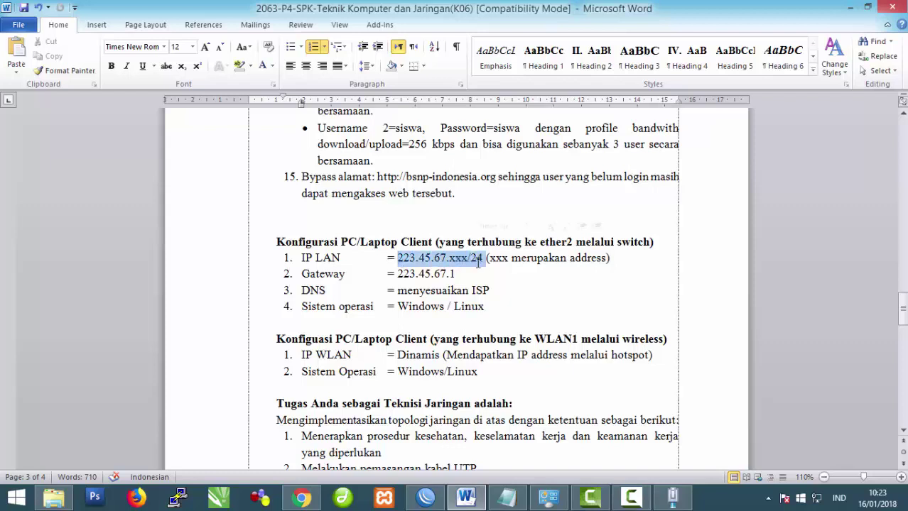
{"action": "left_click", "coordinate": [507, 270]}
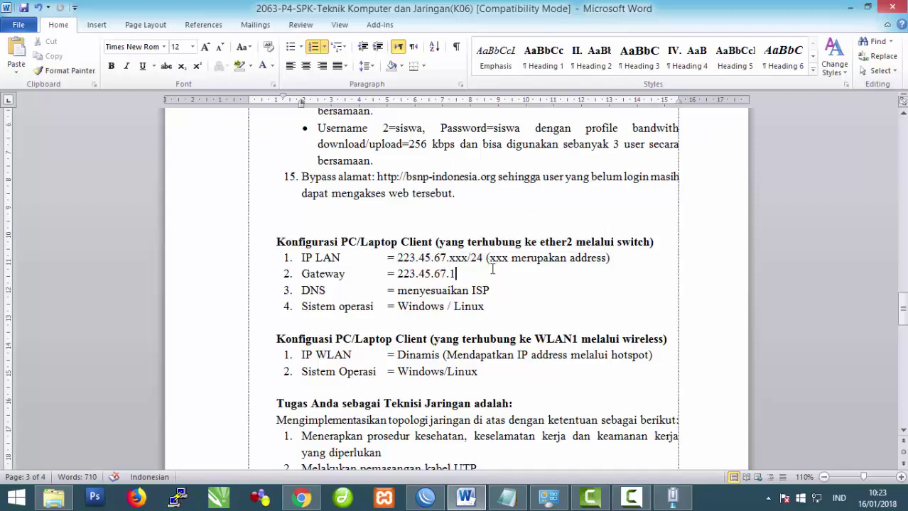
Step: Apply static IPv4 223.45.67.3/24, gateway 223.45.67.1, DNS 8.8.8.8 and close the adapter properties
{"action": "left_click", "coordinate": [671, 500]}
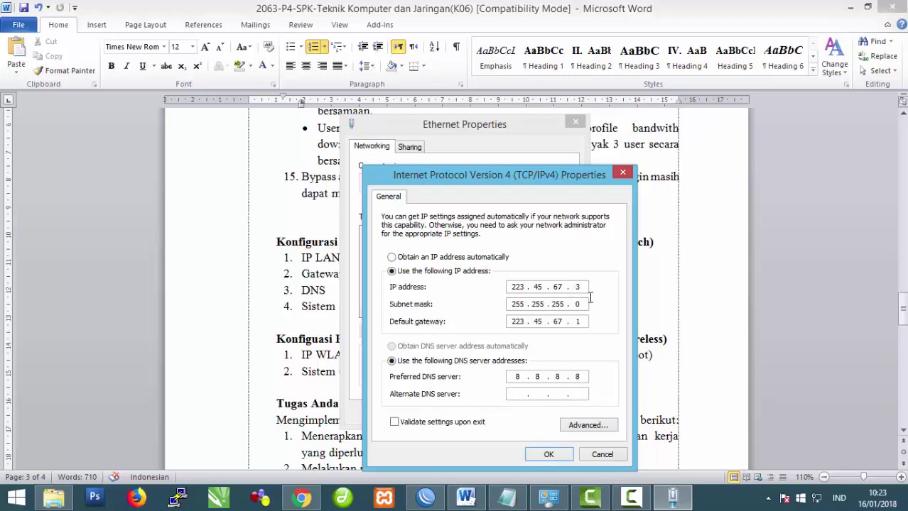
{"action": "left_click", "coordinate": [548, 455]}
{"action": "left_click", "coordinate": [510, 413]}
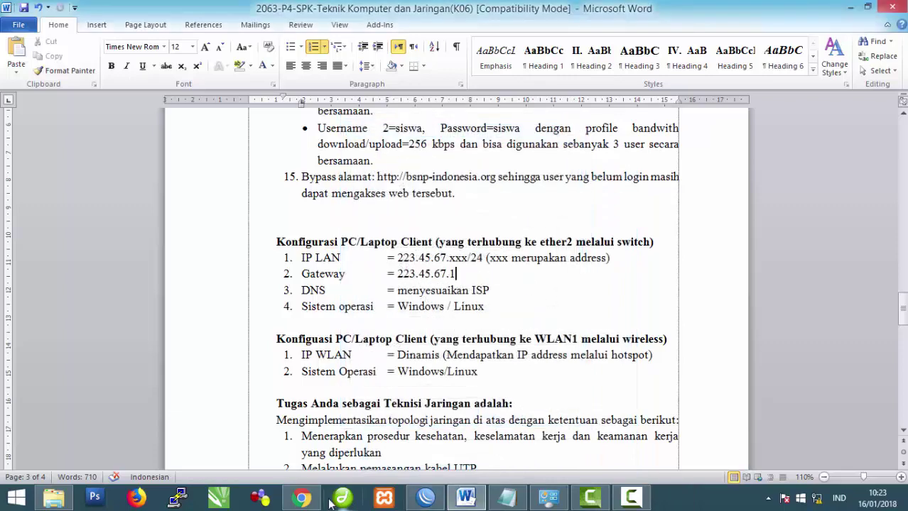
{"action": "left_click", "coordinate": [302, 495]}
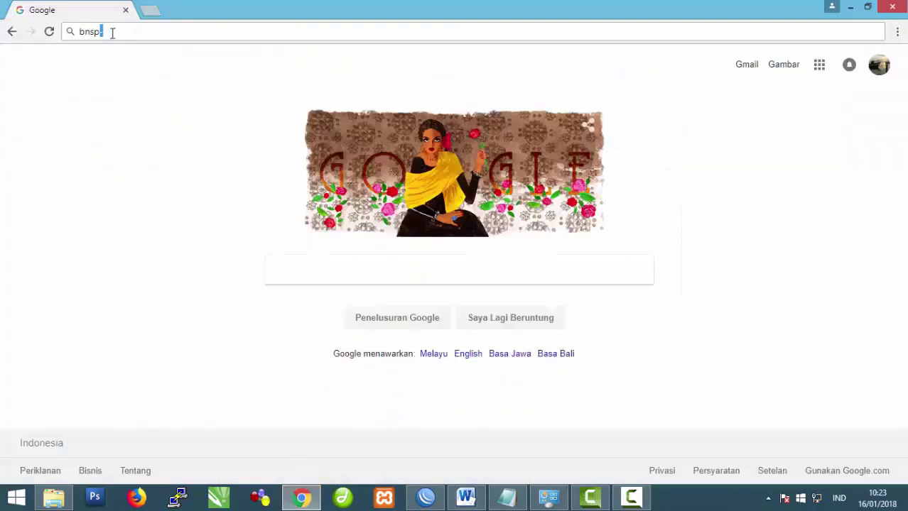
Step: Load bnsp-indonesia.org in Chrome's address bar
{"action": "type", "text": "in"}
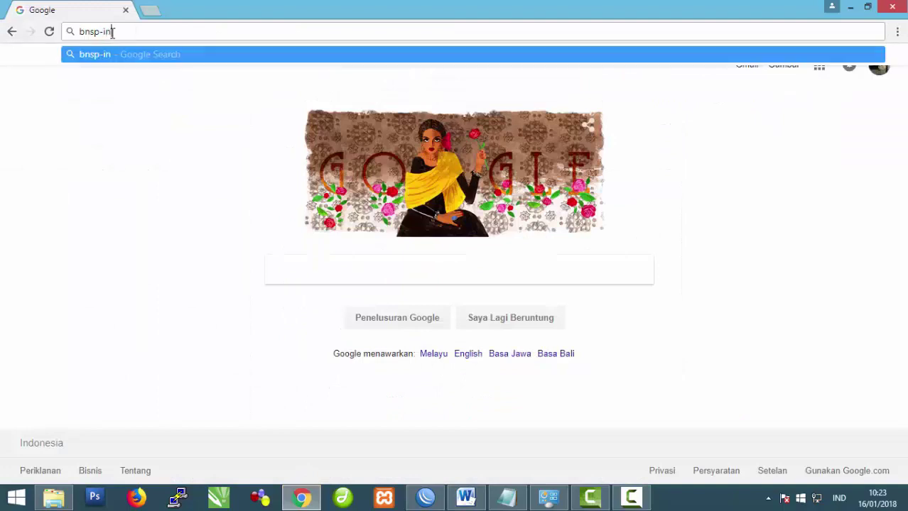
{"action": "type", "text": "donesia.org"}
{"action": "key", "text": "Return"}
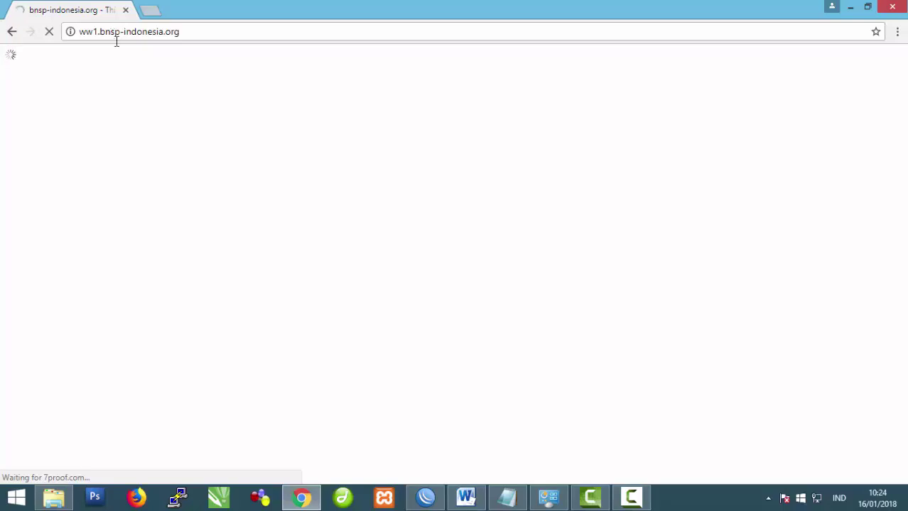
{"action": "left_click", "coordinate": [425, 497]}
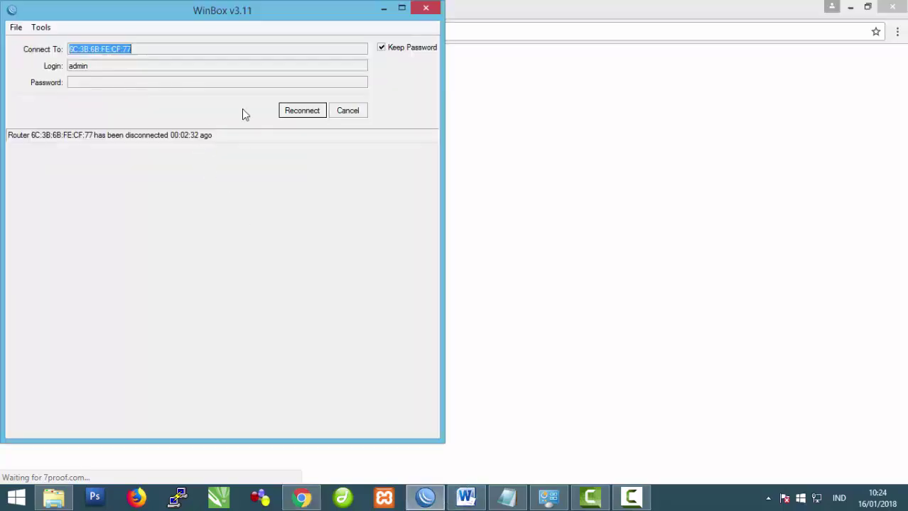
Step: Reconnect WinBox to the router and run 'ping google.com' in a new terminal
{"action": "left_click", "coordinate": [299, 112]}
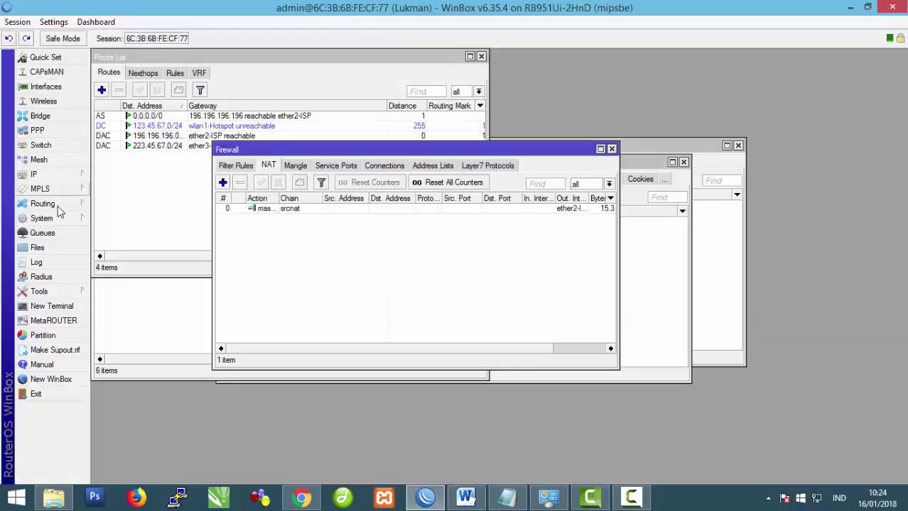
{"action": "left_click", "coordinate": [57, 306]}
{"action": "type", "text": "ping goo"}
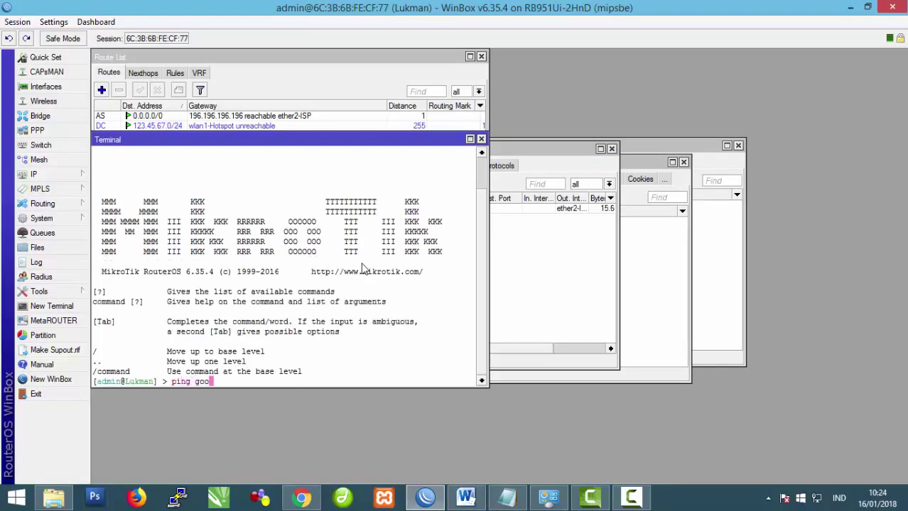
{"action": "type", "text": "gle.com"}
{"action": "key", "text": "Return"}
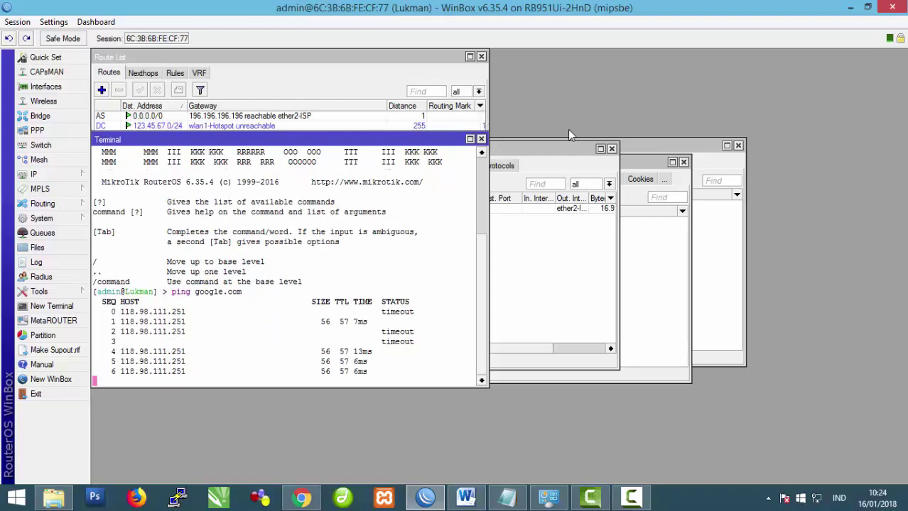
Step: Open a new tab and load Google, then YouTube
{"action": "left_click", "coordinate": [301, 497]}
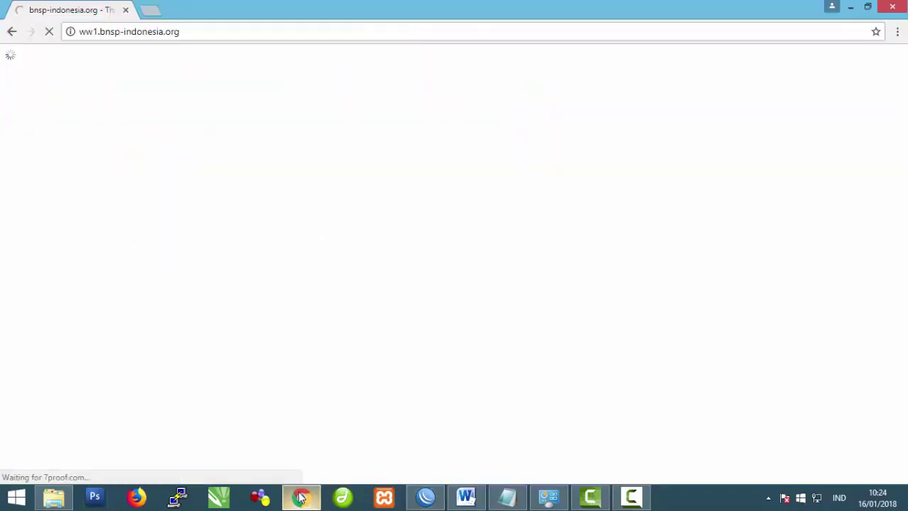
{"action": "left_click", "coordinate": [149, 10]}
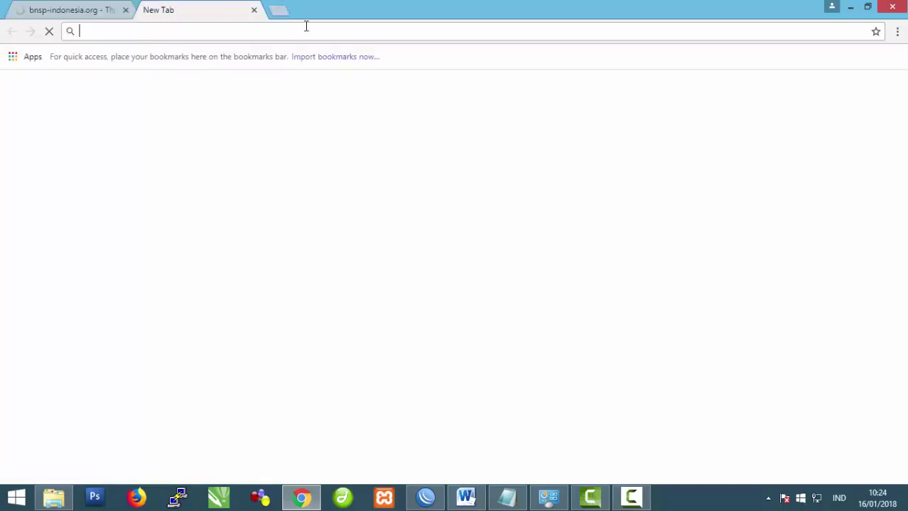
{"action": "type", "text": "go"}
{"action": "key", "text": "Return"}
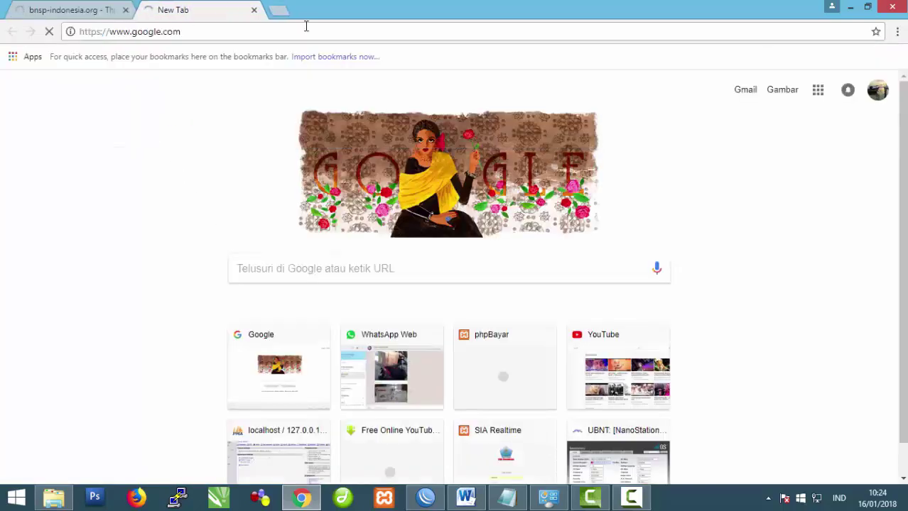
{"action": "left_click", "coordinate": [247, 34]}
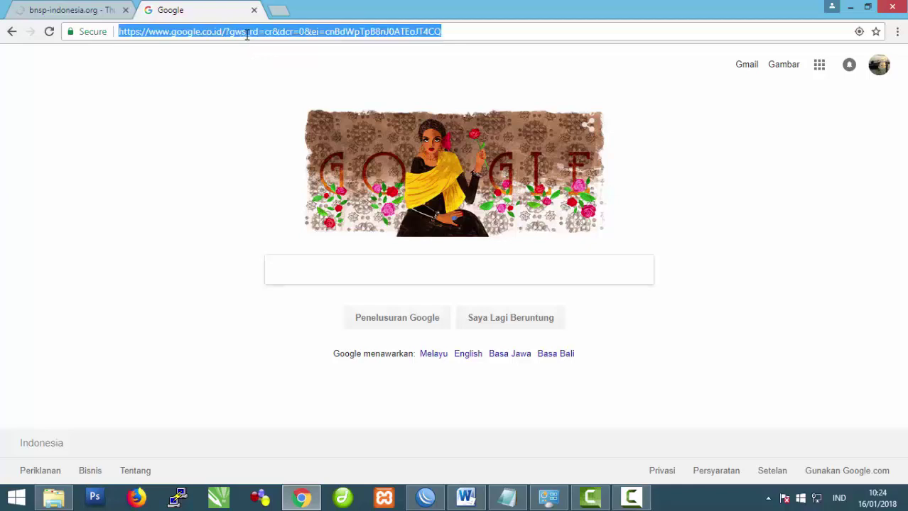
{"action": "type", "text": "yo"}
{"action": "key", "text": "Return"}
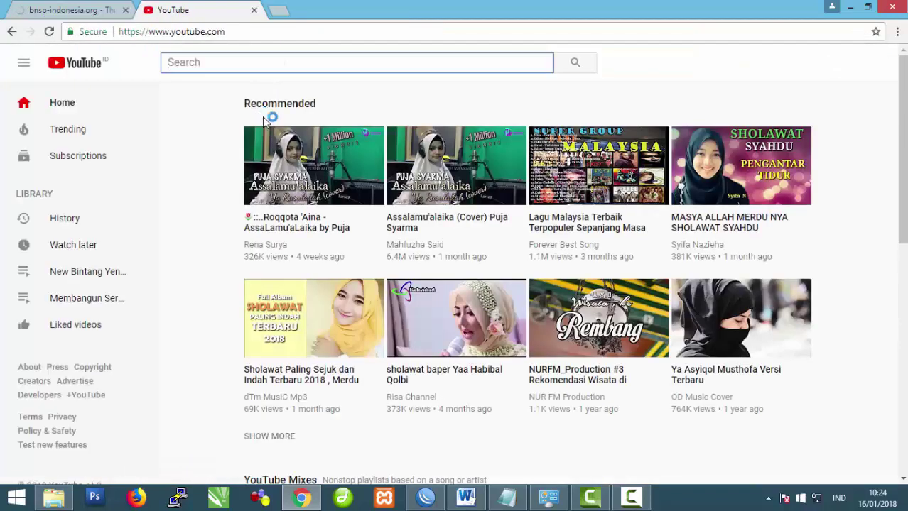
Step: Search YouTube for 'ayah', then reload the bnsp-indonesia tab
{"action": "type", "text": "ayah"}
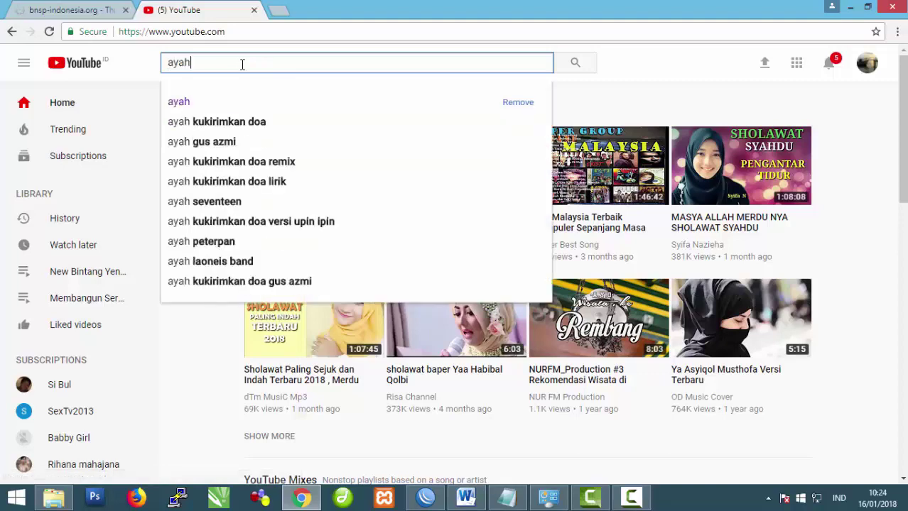
{"action": "key", "text": "Return"}
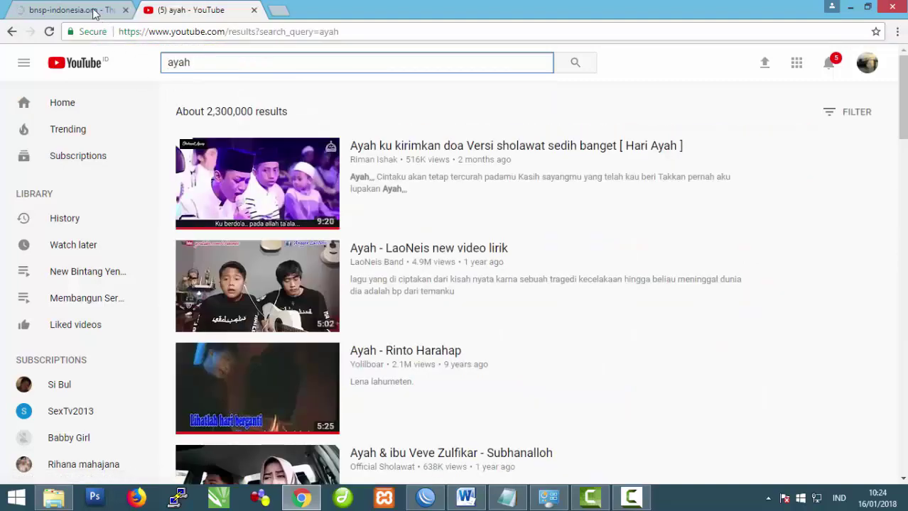
{"action": "left_click", "coordinate": [86, 11]}
{"action": "left_click", "coordinate": [190, 15]}
{"action": "left_click", "coordinate": [61, 13]}
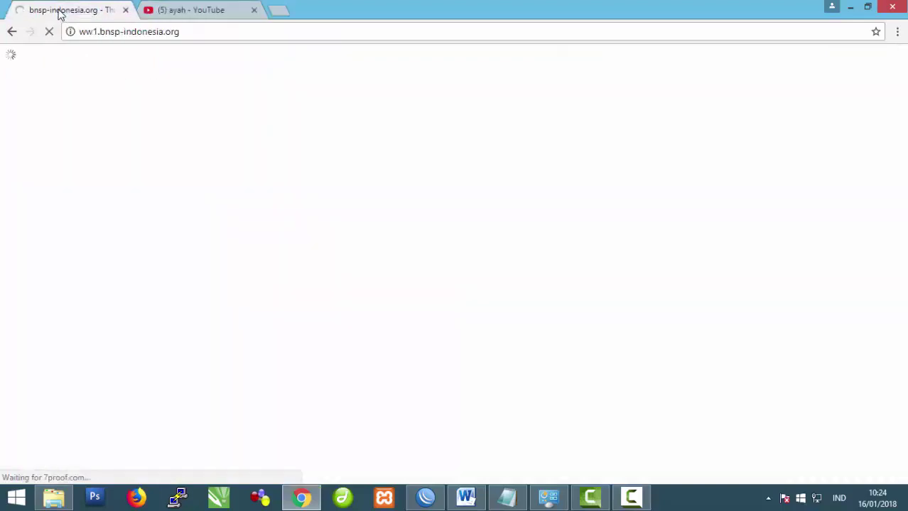
Step: Stop the google.com ping in the WinBox terminal with Ctrl+C
{"action": "left_click", "coordinate": [424, 499]}
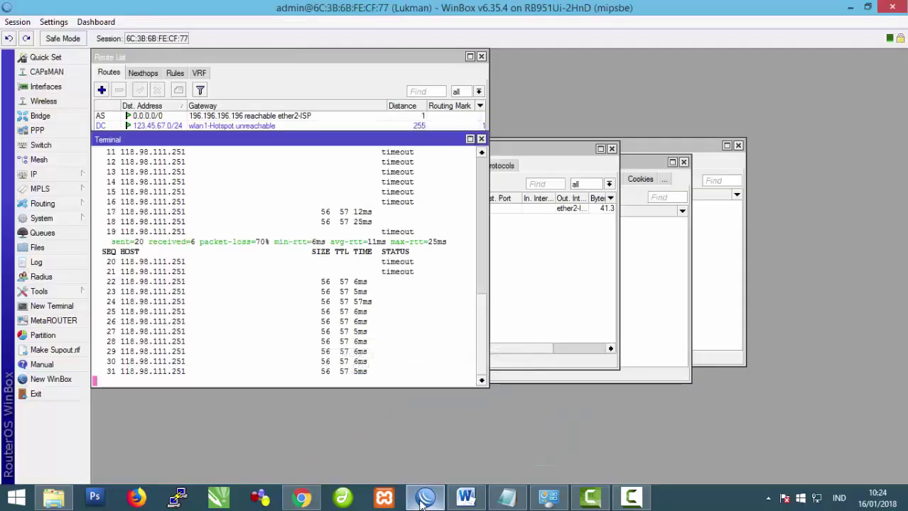
{"action": "key", "text": "ctrl+c"}
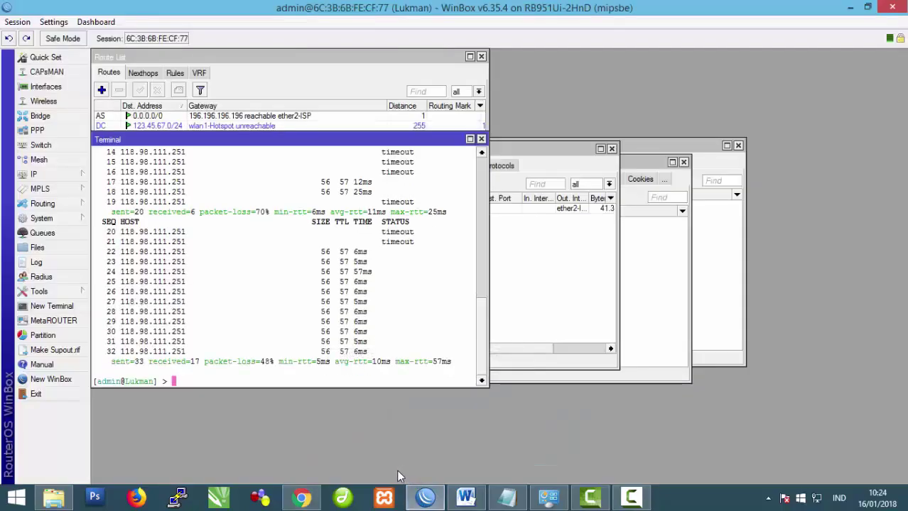
{"action": "left_click", "coordinate": [466, 497]}
Step: Read the task sheet's hotspot items 9–15 and highlight SSID in item 10
{"action": "scroll", "coordinate": [422, 368], "scroll_direction": "up", "scroll_amount": 4}
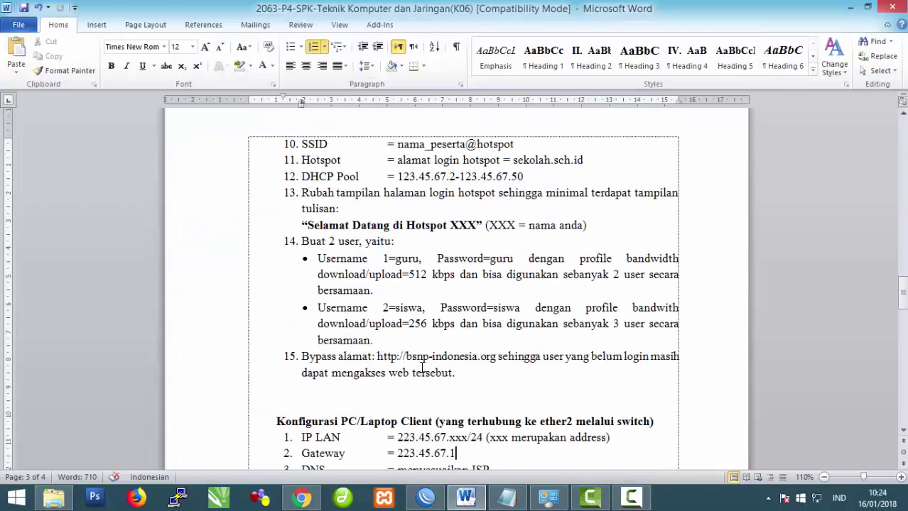
{"action": "scroll", "coordinate": [422, 368], "scroll_direction": "up", "scroll_amount": 3}
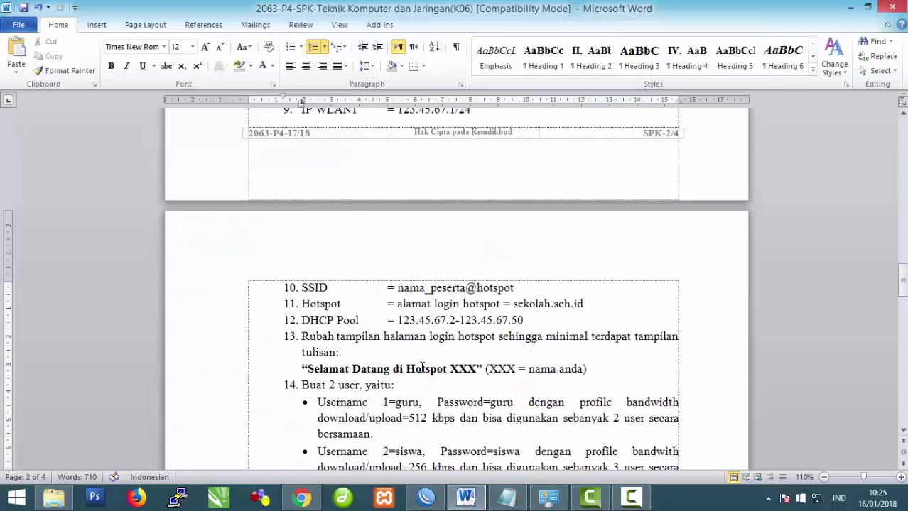
{"action": "scroll", "coordinate": [422, 368], "scroll_direction": "up", "scroll_amount": 3}
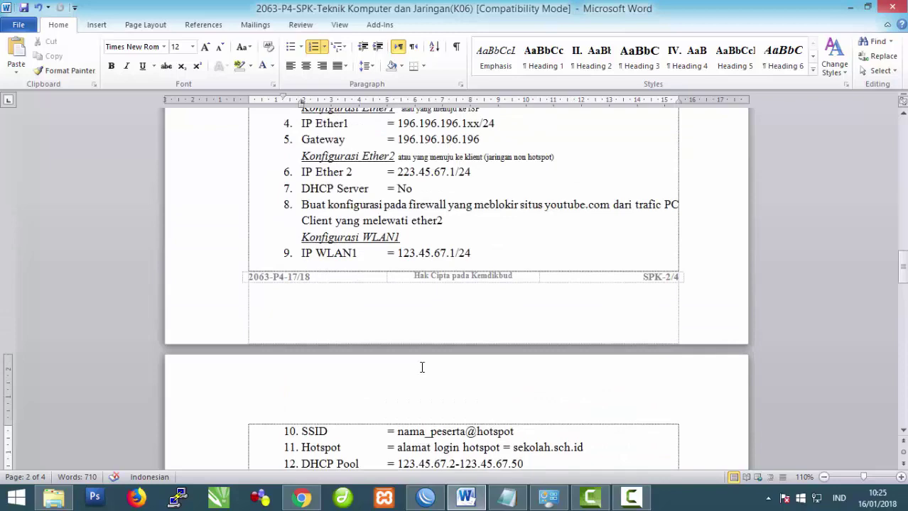
{"action": "scroll", "coordinate": [421, 368], "scroll_direction": "down", "scroll_amount": 4}
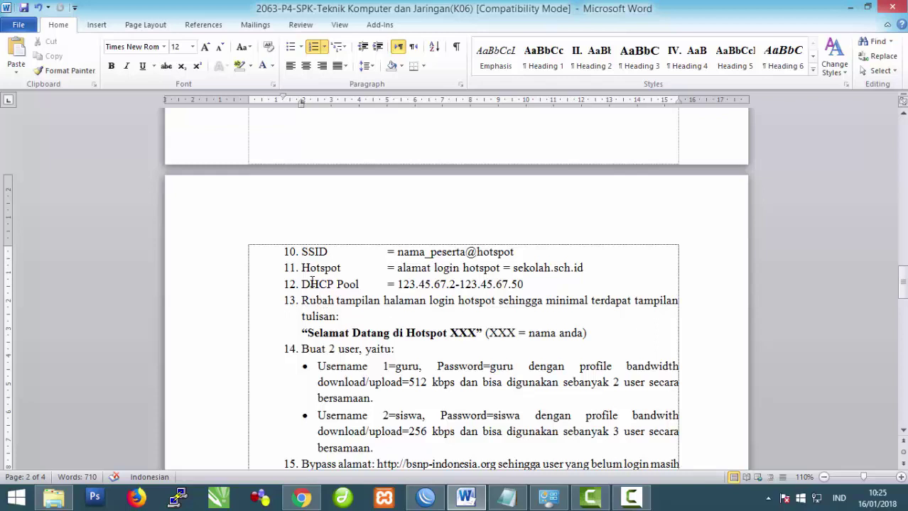
{"action": "scroll", "coordinate": [305, 281], "scroll_direction": "up", "scroll_amount": 3}
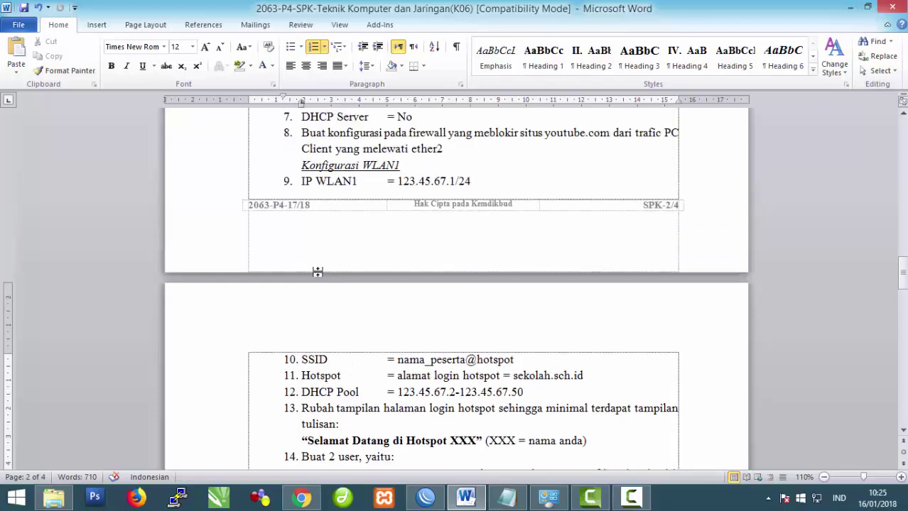
{"action": "left_click_drag", "start_coordinate": [304, 359], "coordinate": [335, 360]}
{"action": "left_click", "coordinate": [427, 497]}
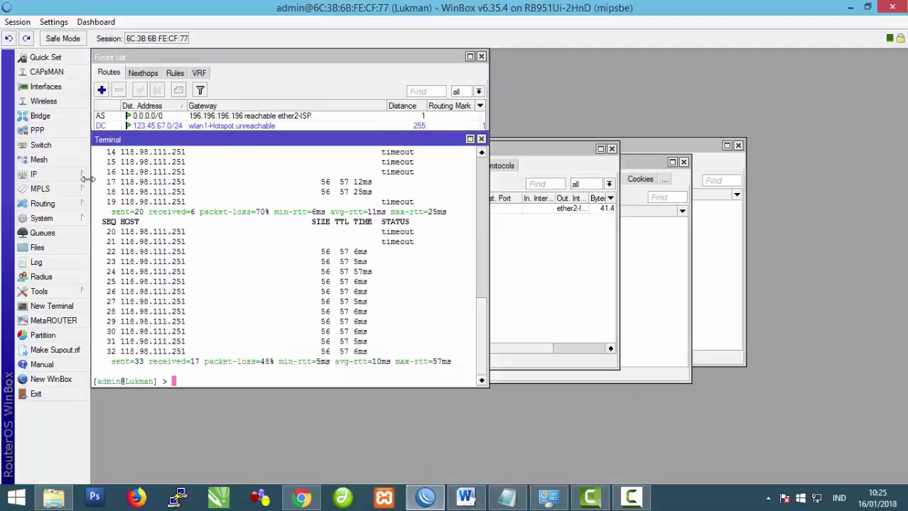
Step: Set the wlan1-Hotspot wireless interface mode to ap bridge
{"action": "left_click", "coordinate": [41, 174]}
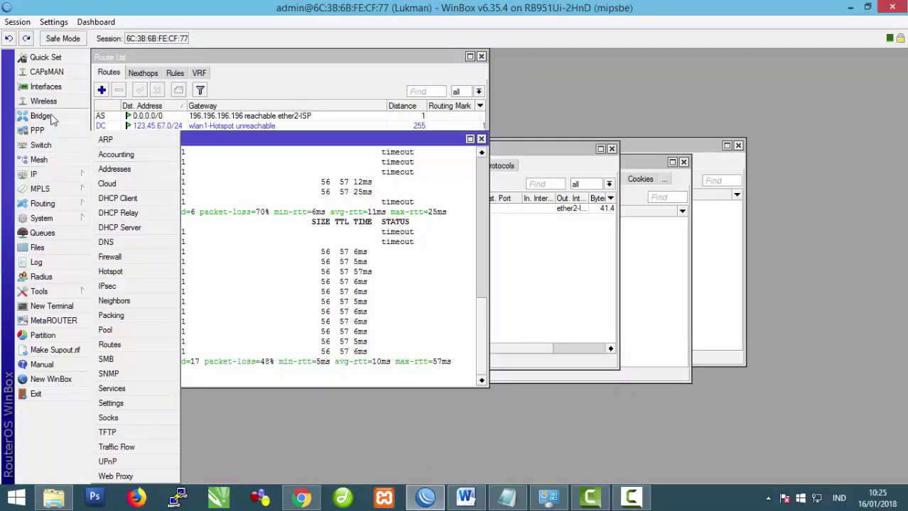
{"action": "left_click", "coordinate": [44, 101]}
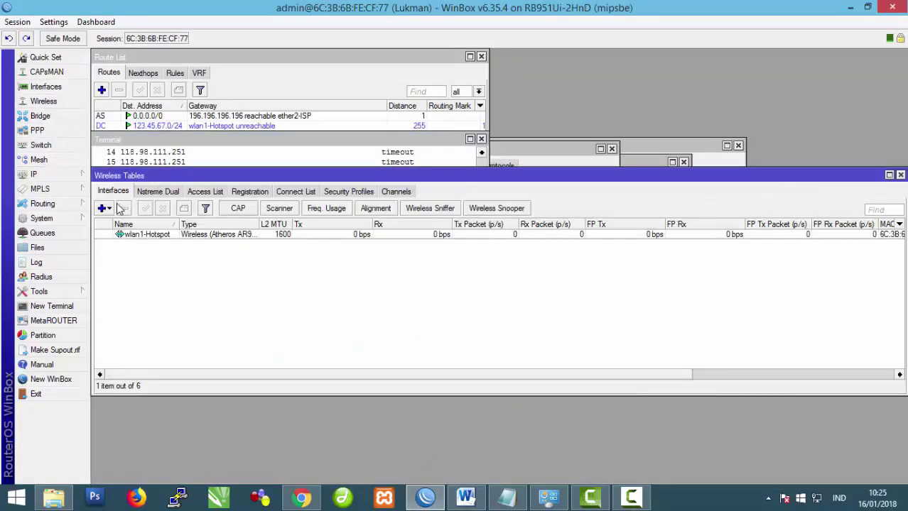
{"action": "double_click", "coordinate": [130, 235]}
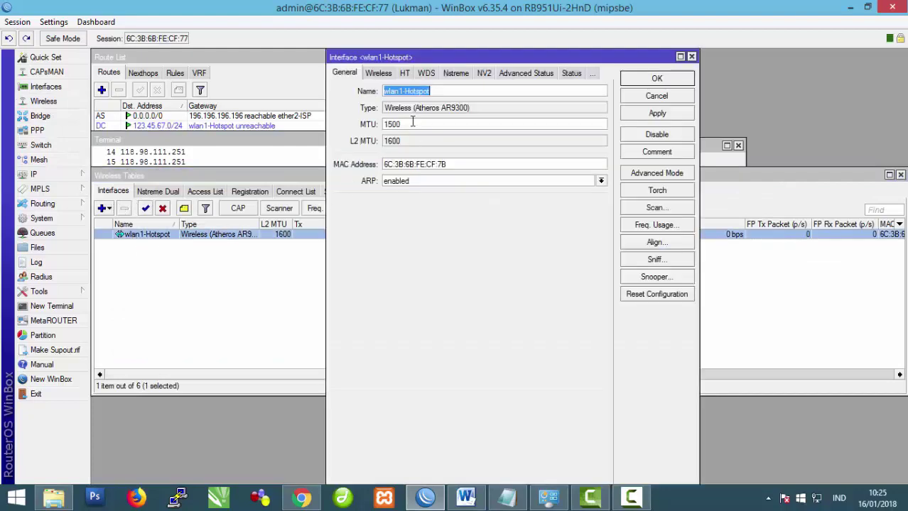
{"action": "left_click", "coordinate": [381, 74]}
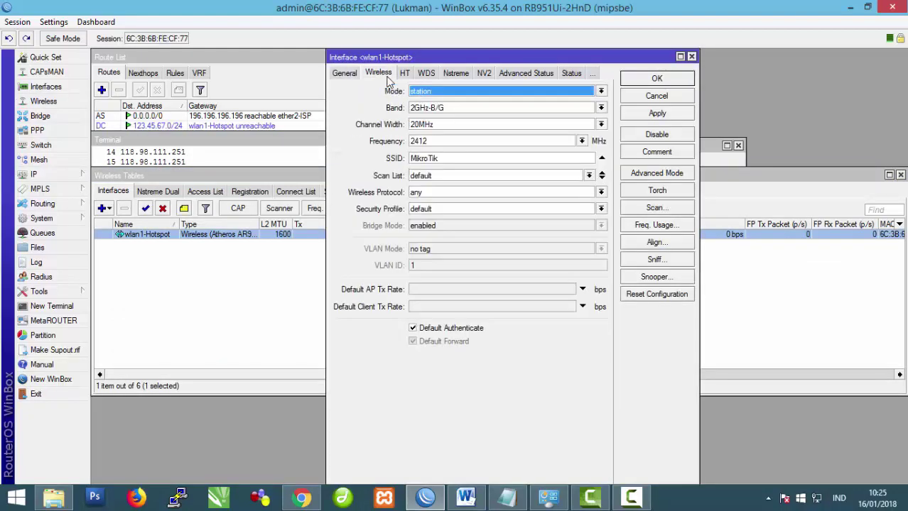
{"action": "left_click", "coordinate": [601, 92]}
{"action": "left_click", "coordinate": [561, 110]}
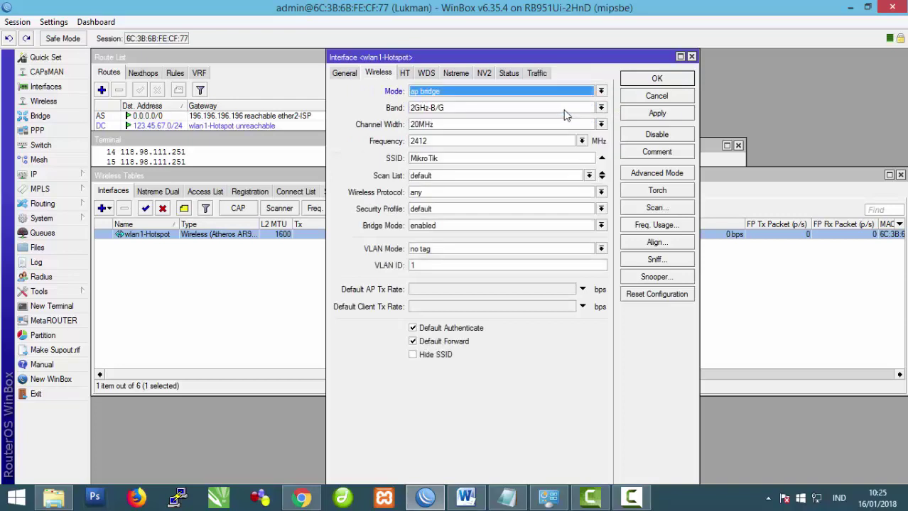
{"action": "left_click", "coordinate": [600, 92]}
{"action": "left_click", "coordinate": [574, 111]}
Step: Replace the SSID MikroTik with chomest and save the interface
{"action": "left_click_drag", "start_coordinate": [485, 158], "coordinate": [368, 175]}
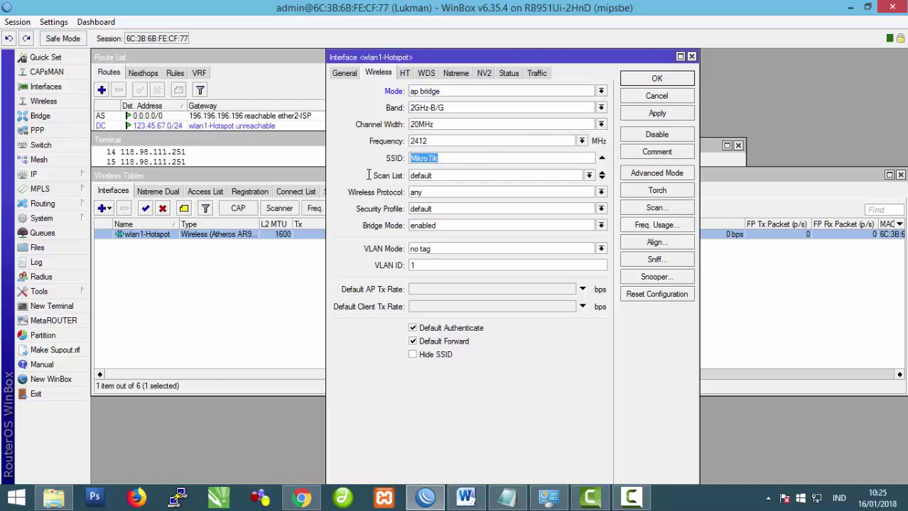
{"action": "type", "text": "chomest"}
{"action": "left_click", "coordinate": [656, 115]}
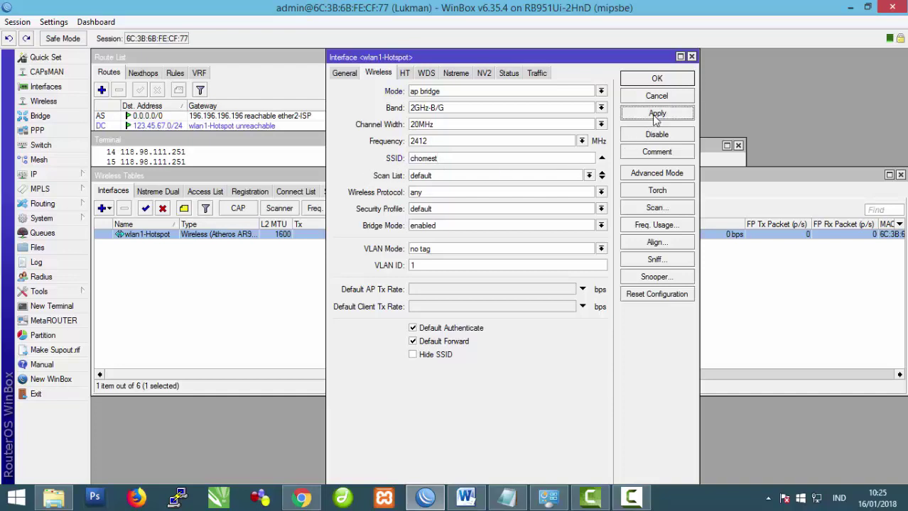
{"action": "left_click", "coordinate": [660, 84]}
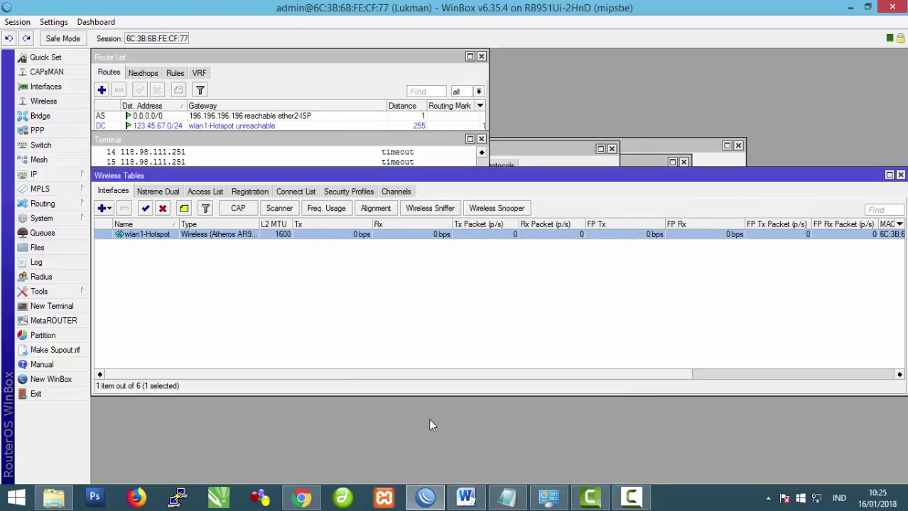
Step: Highlight the DHCP Pool range 123.45.67.2-123.45.67.50 in item 12 of the task sheet
{"action": "left_click", "coordinate": [465, 497]}
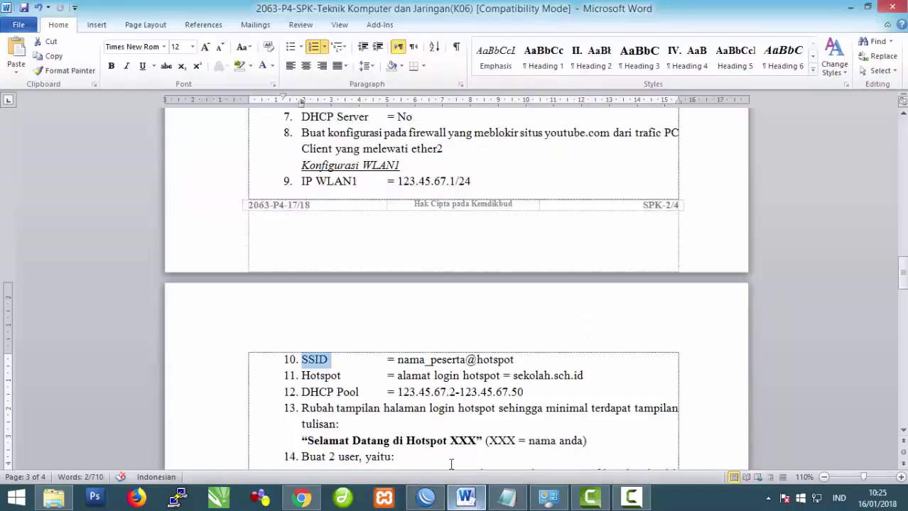
{"action": "left_click", "coordinate": [308, 380]}
{"action": "left_click_drag", "start_coordinate": [302, 392], "coordinate": [365, 392]}
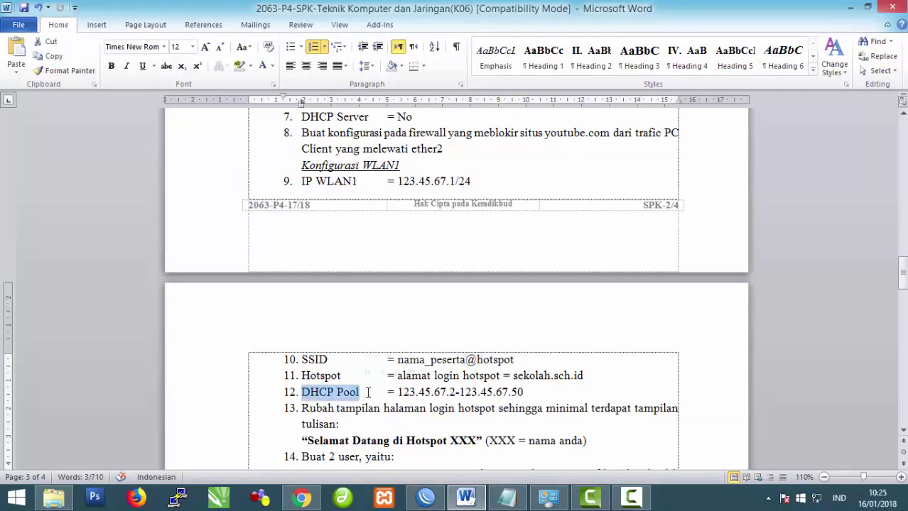
{"action": "left_click", "coordinate": [425, 498]}
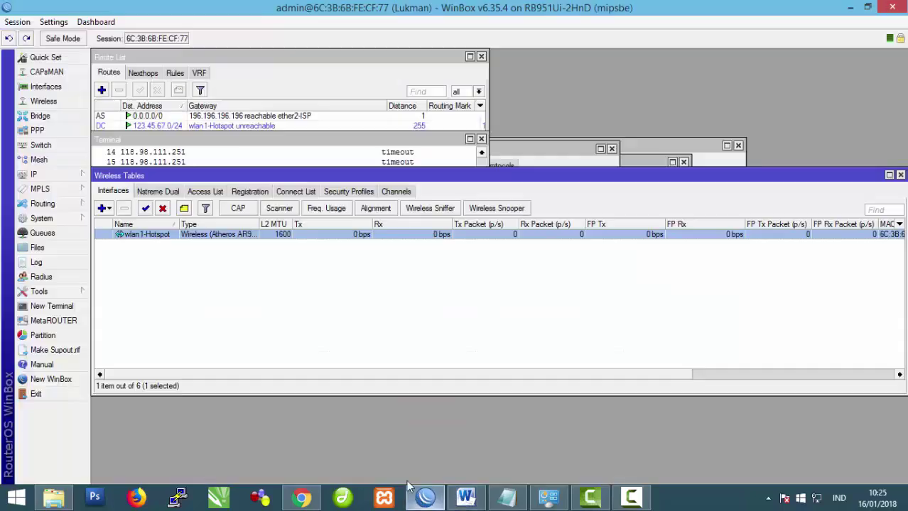
{"action": "left_click", "coordinate": [52, 178]}
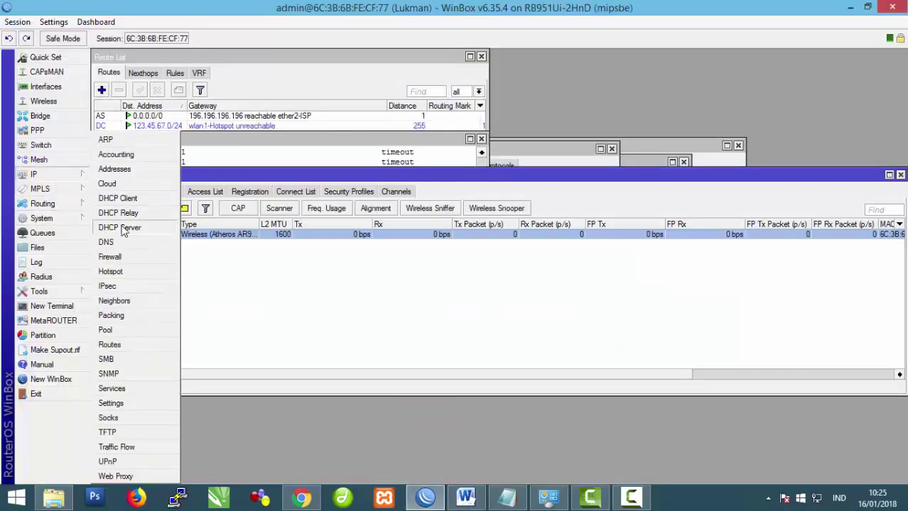
Step: Start DHCP Setup on wlan1-Hotspot, accepting the address space and gateway 123.45.67.1
{"action": "left_click", "coordinate": [126, 226]}
{"action": "left_click", "coordinate": [375, 182]}
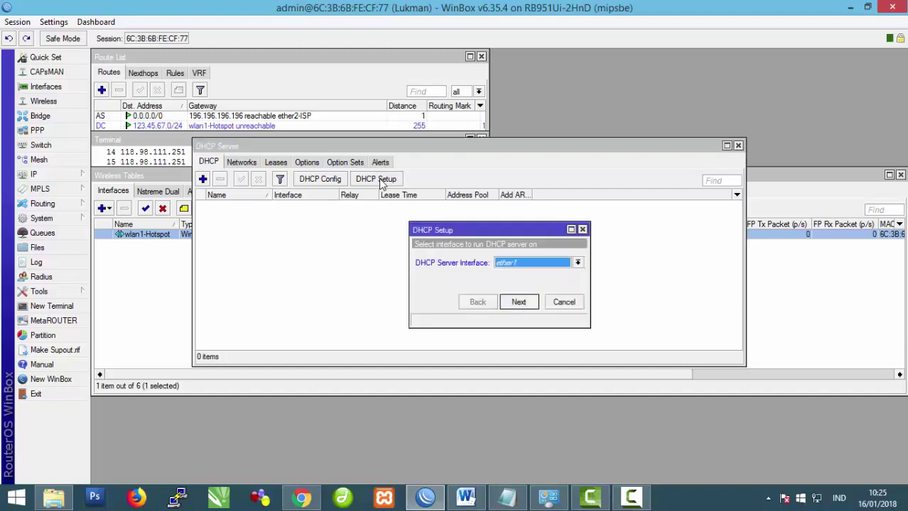
{"action": "left_click", "coordinate": [576, 264]}
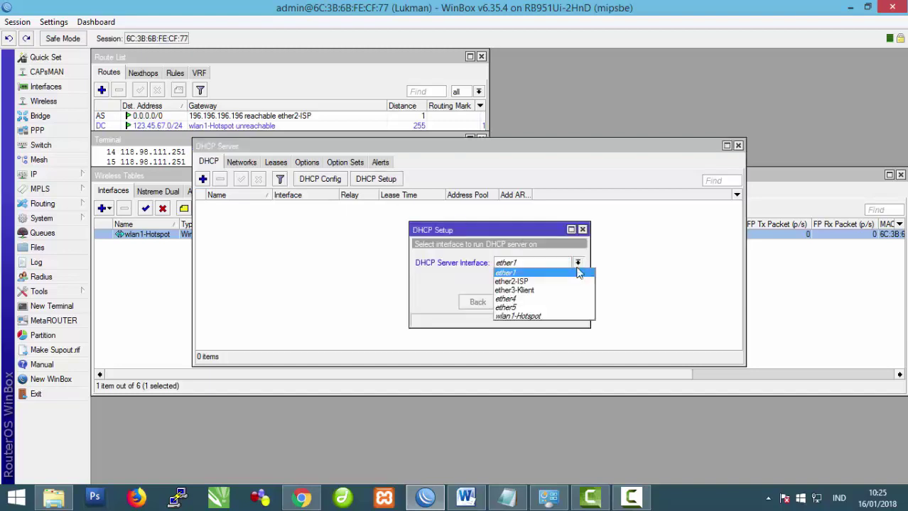
{"action": "left_click", "coordinate": [539, 312]}
{"action": "left_click", "coordinate": [519, 302]}
{"action": "left_click", "coordinate": [519, 302]}
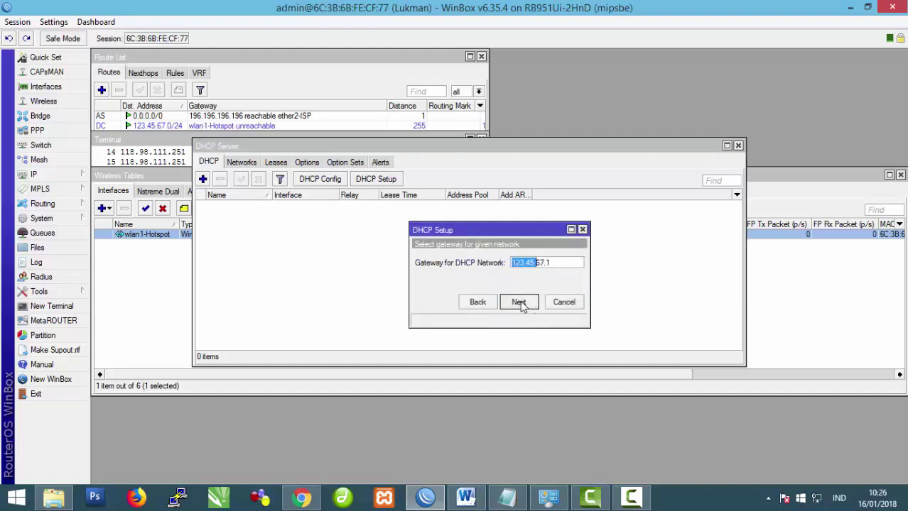
{"action": "left_click", "coordinate": [519, 303]}
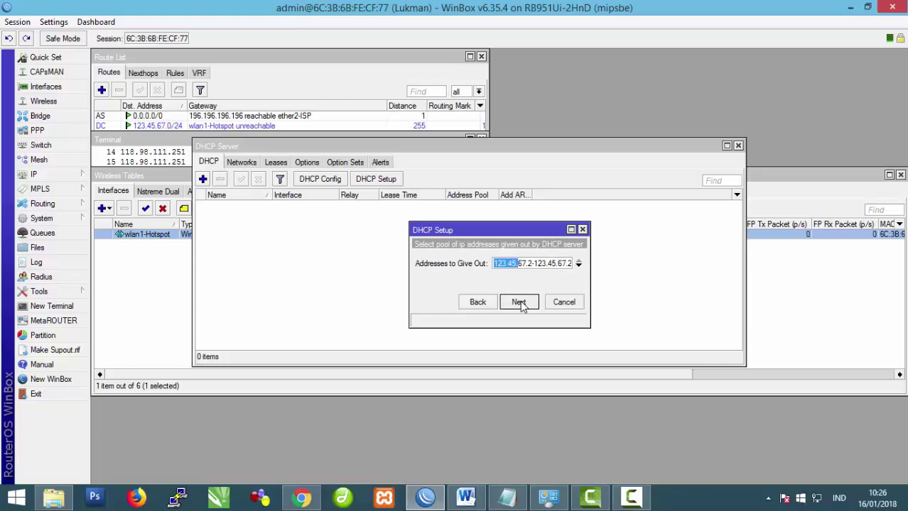
Step: Check the pool's end address 50 against the task sheet
{"action": "left_click", "coordinate": [526, 266]}
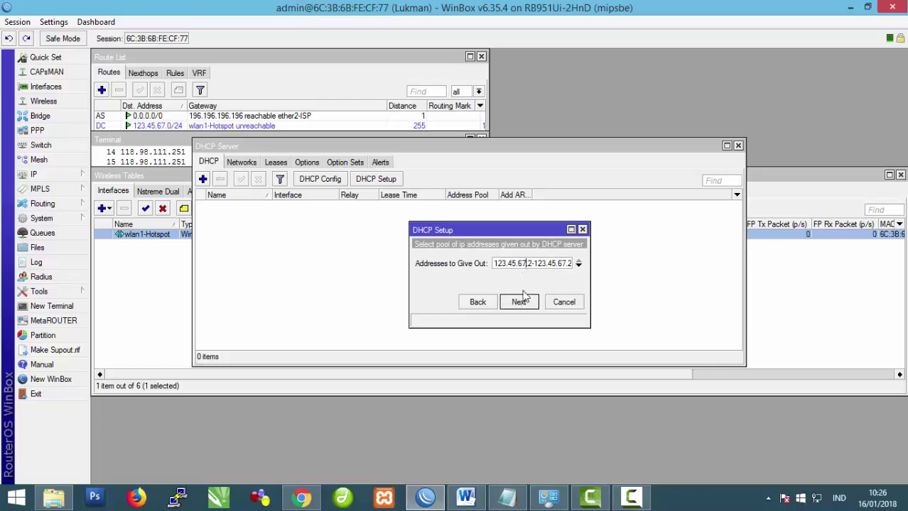
{"action": "left_click", "coordinate": [466, 497]}
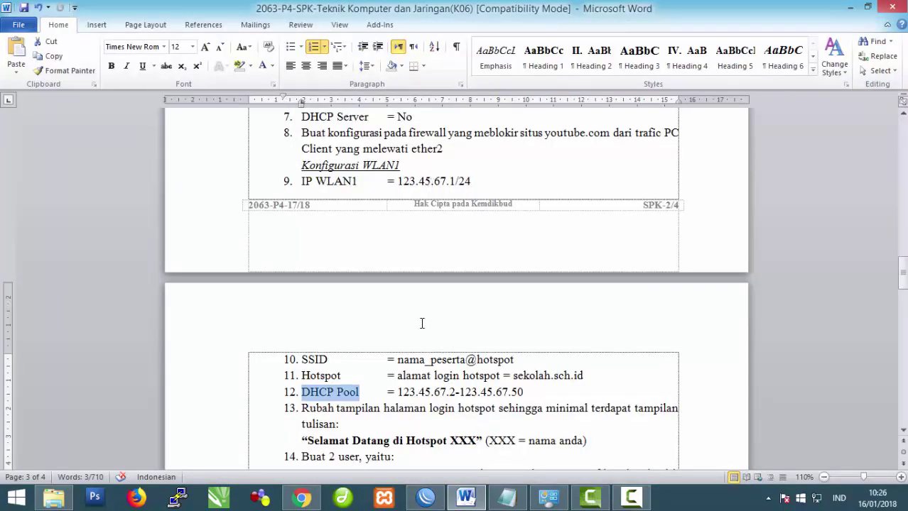
{"action": "left_click", "coordinate": [430, 409]}
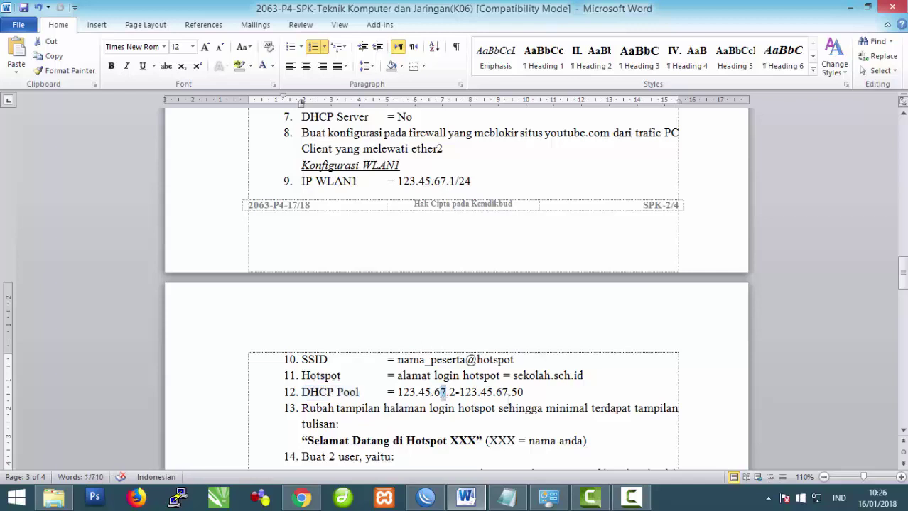
{"action": "double_click", "coordinate": [516, 393]}
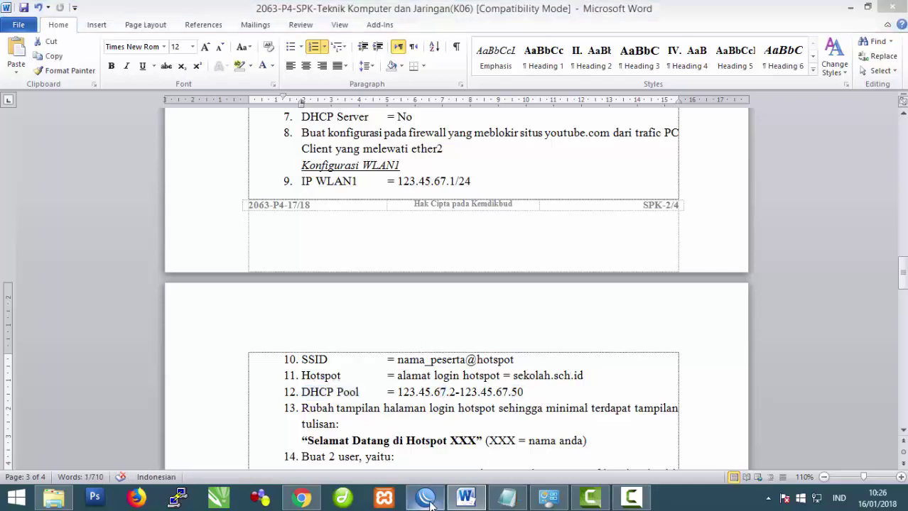
{"action": "left_click", "coordinate": [425, 497]}
{"action": "left_click", "coordinate": [569, 265]}
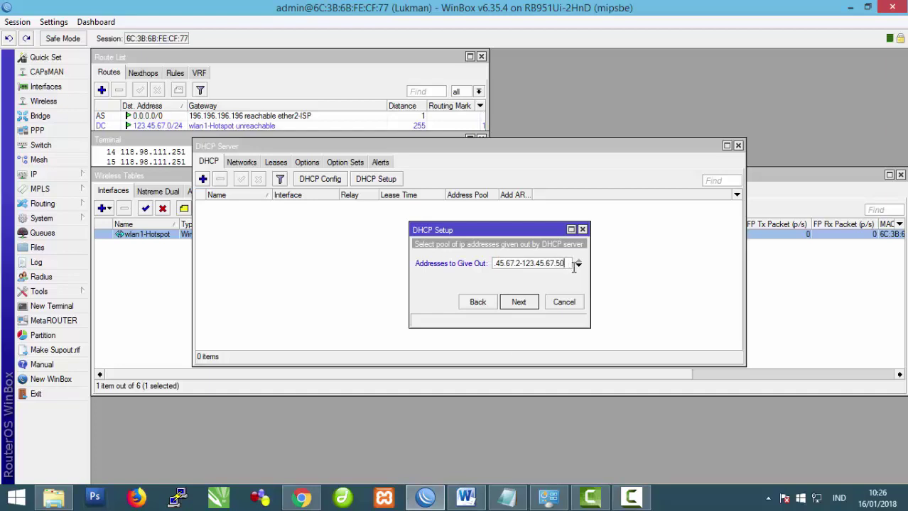
Step: Accept range 123.45.67.2–123.45.67.50, the DNS servers and 00:10:00 lease time to finish
{"action": "left_click", "coordinate": [517, 302]}
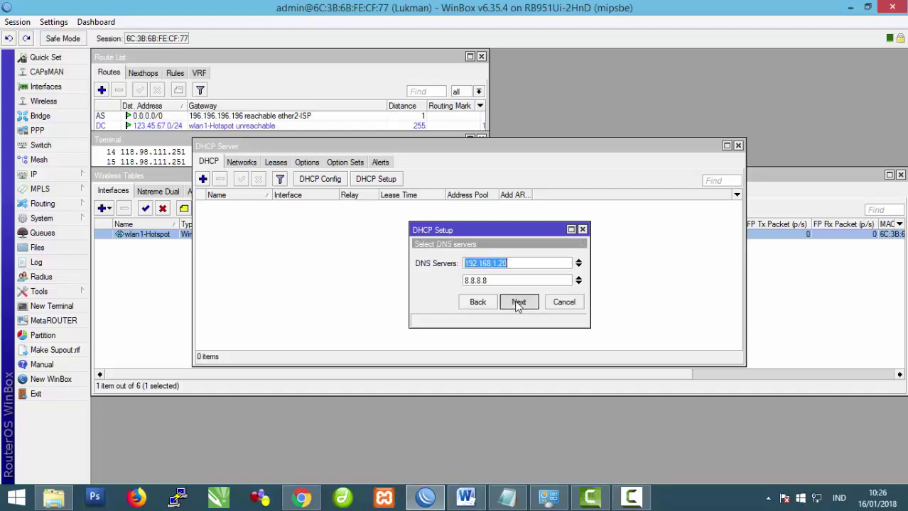
{"action": "left_click", "coordinate": [518, 303]}
{"action": "left_click", "coordinate": [518, 303]}
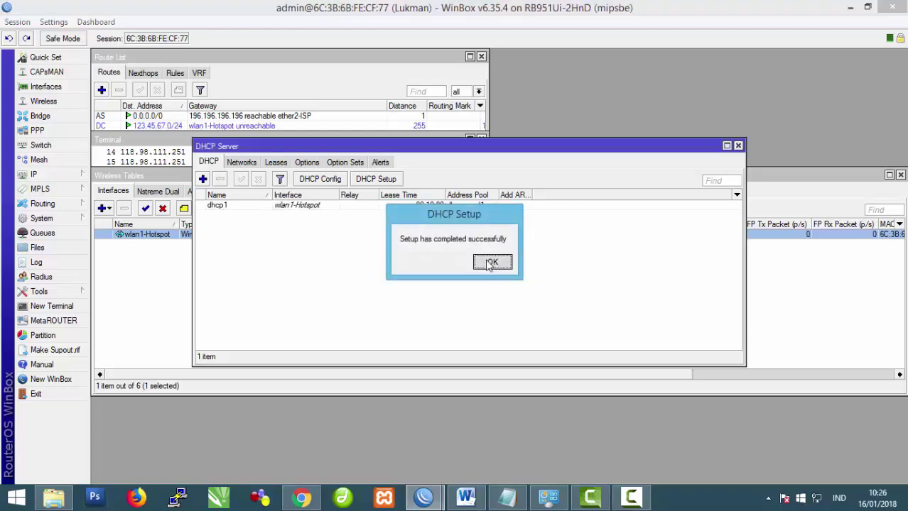
{"action": "left_click", "coordinate": [488, 264]}
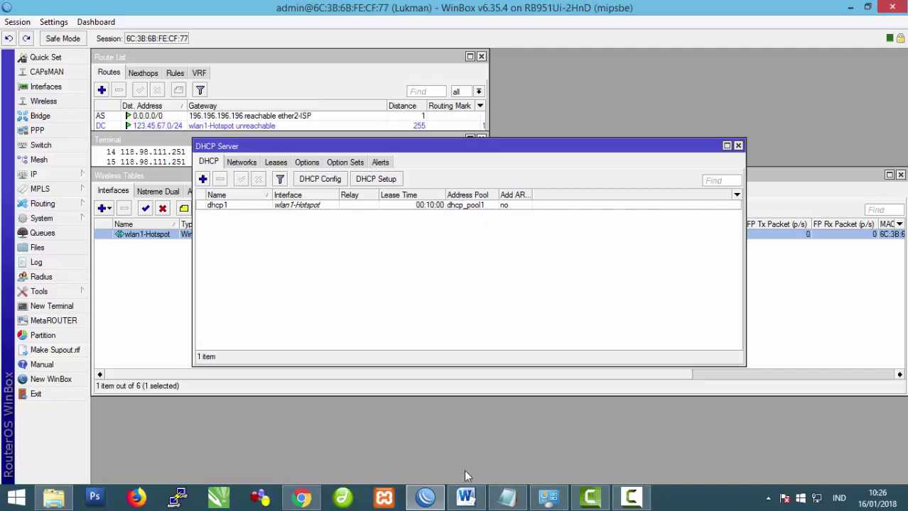
{"action": "left_click", "coordinate": [465, 497]}
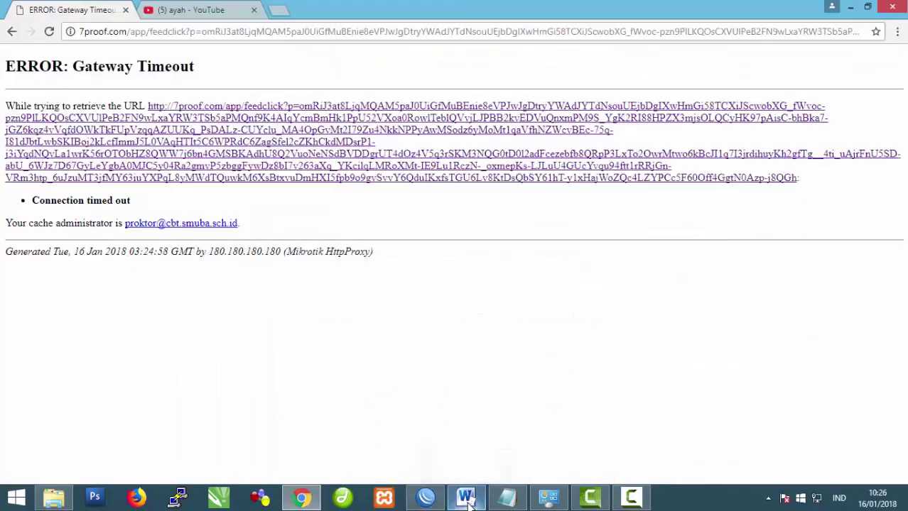
Step: Reload the YouTube search results for 'ayah' in Chrome to test the internet connection
{"action": "left_click", "coordinate": [465, 497]}
{"action": "left_click", "coordinate": [466, 497]}
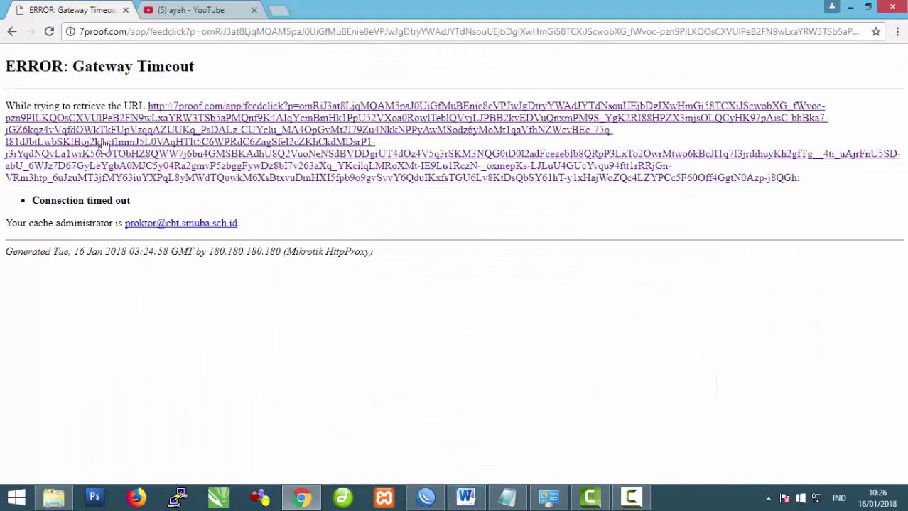
{"action": "left_click", "coordinate": [186, 10]}
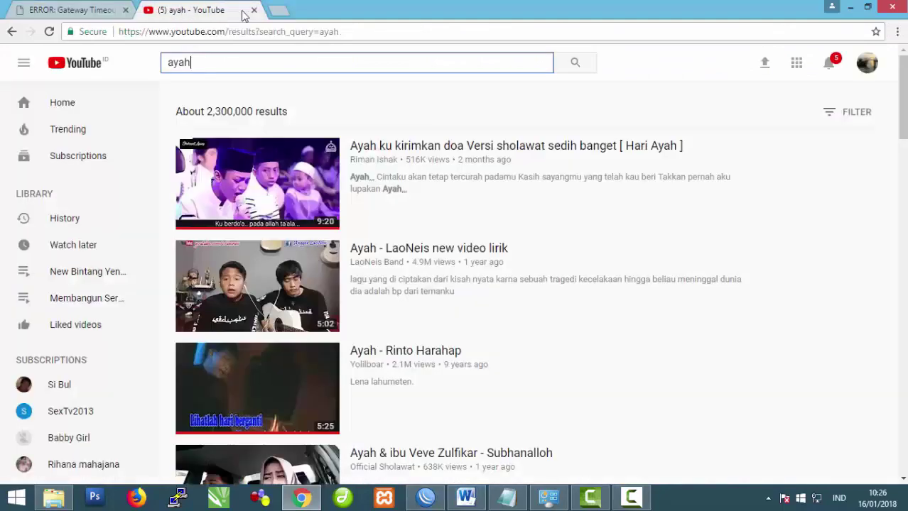
{"action": "left_click", "coordinate": [49, 33]}
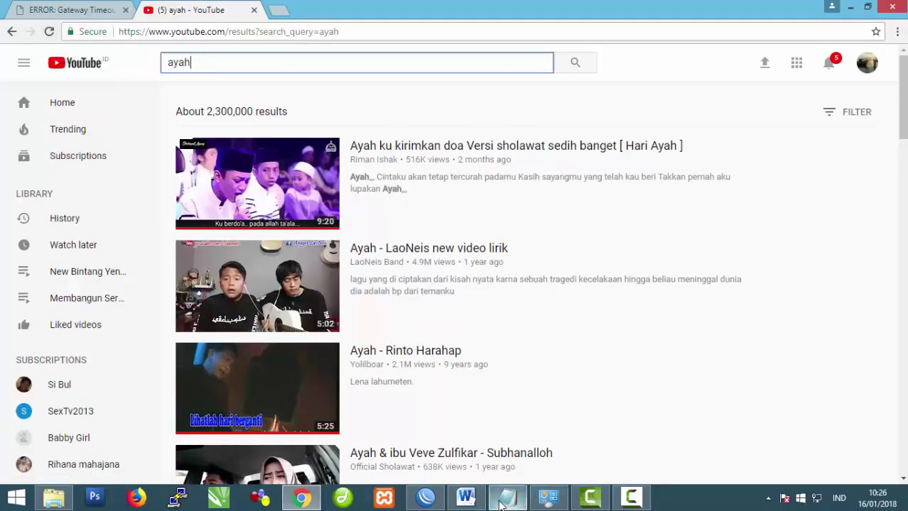
{"action": "left_click", "coordinate": [466, 499]}
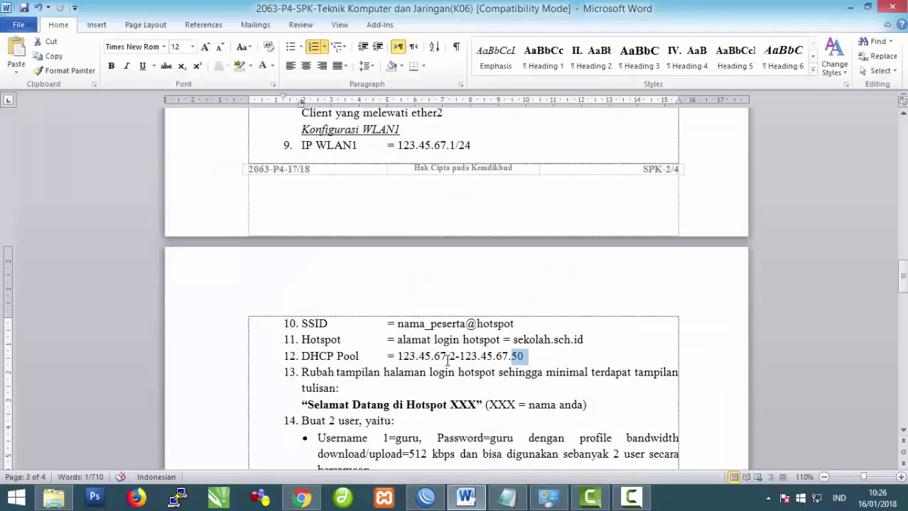
Step: Check the hotspot and DHCP Pool items (10–14) in Word, then return to WinBox's dhcp1 DHCP server
{"action": "scroll", "coordinate": [440, 359], "scroll_direction": "down", "scroll_amount": 1}
{"action": "scroll", "coordinate": [436, 359], "scroll_direction": "up", "scroll_amount": 1}
{"action": "left_click", "coordinate": [304, 340]}
{"action": "mouse_move", "coordinate": [429, 497]}
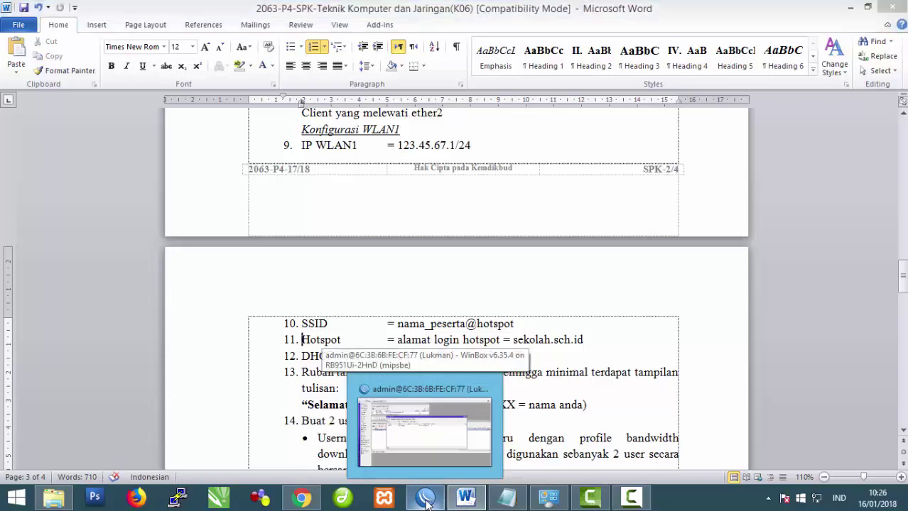
{"action": "left_click", "coordinate": [424, 430]}
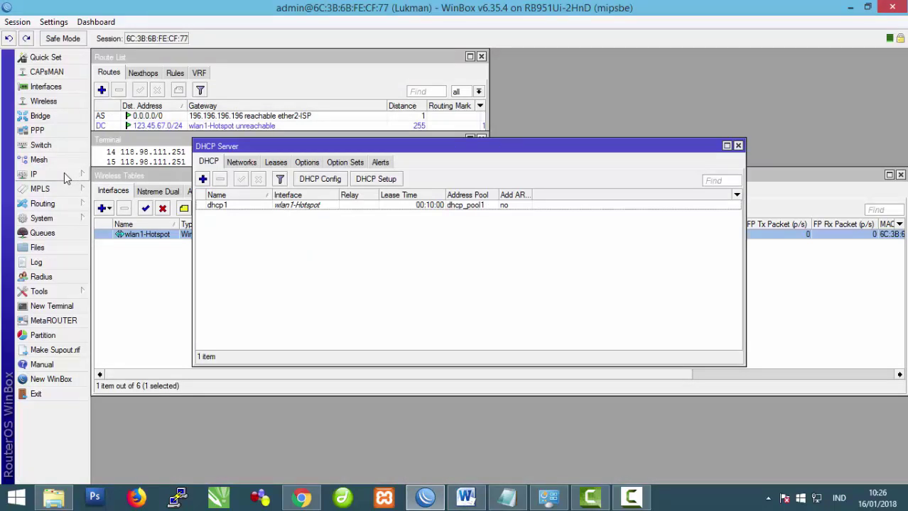
{"action": "mouse_move", "coordinate": [819, 500]}
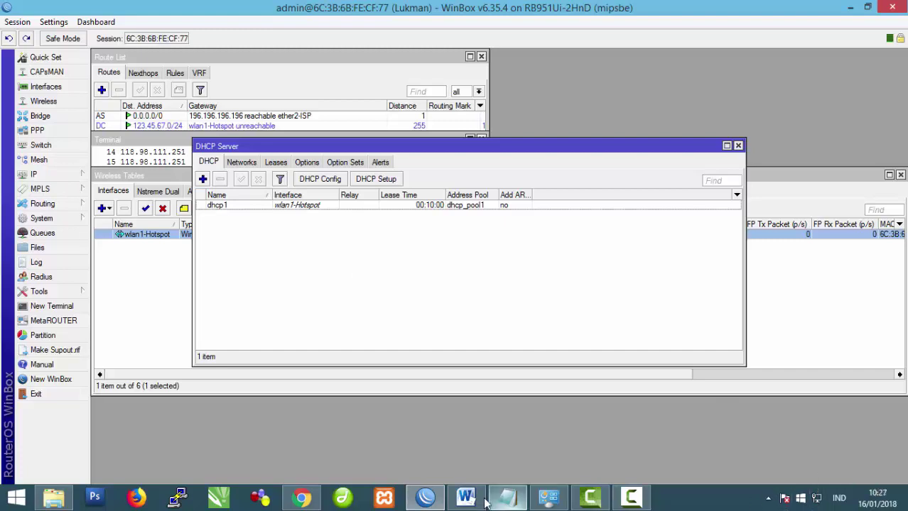
Step: Disable the Ethernet adapter in Network Connections
{"action": "left_click", "coordinate": [548, 497]}
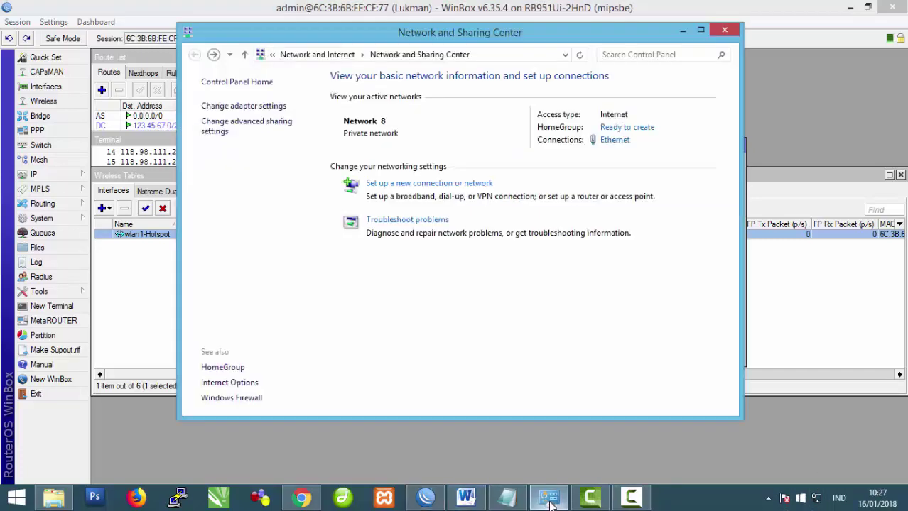
{"action": "left_click", "coordinate": [221, 107]}
{"action": "left_click", "coordinate": [401, 114]}
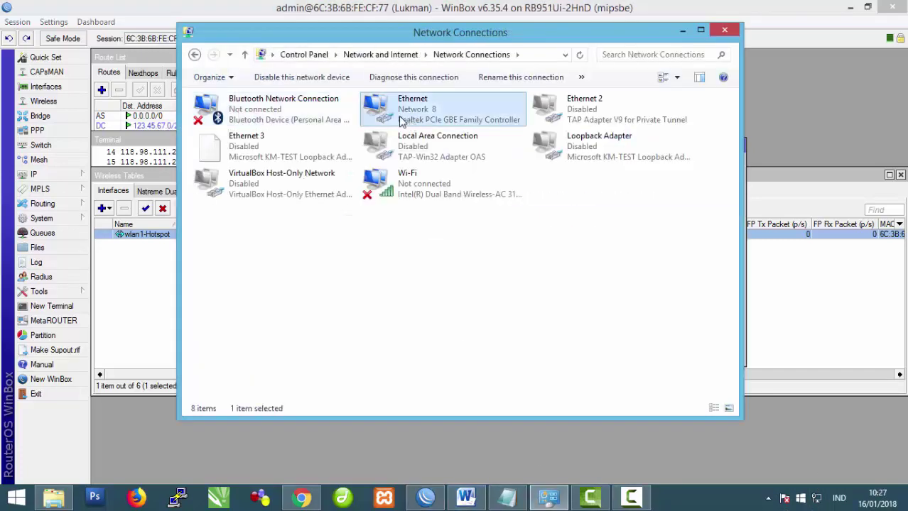
{"action": "left_click", "coordinate": [278, 83]}
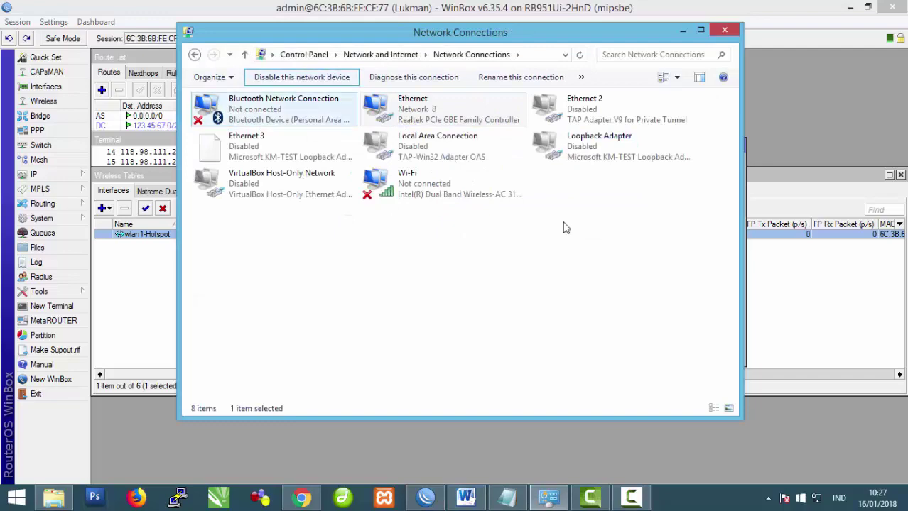
Step: Turn Wi-Fi on, connect to the chomest network, and reconnect WinBox to the router
{"action": "left_click", "coordinate": [817, 501]}
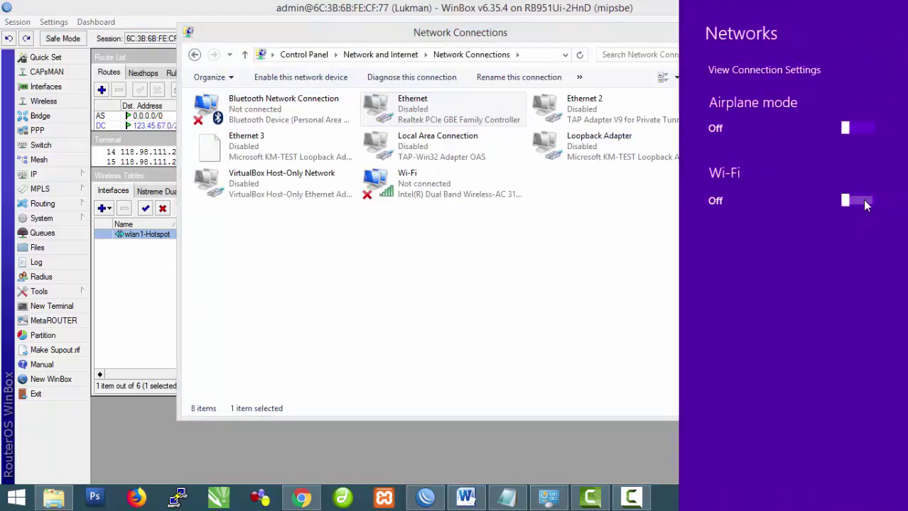
{"action": "left_click", "coordinate": [865, 203]}
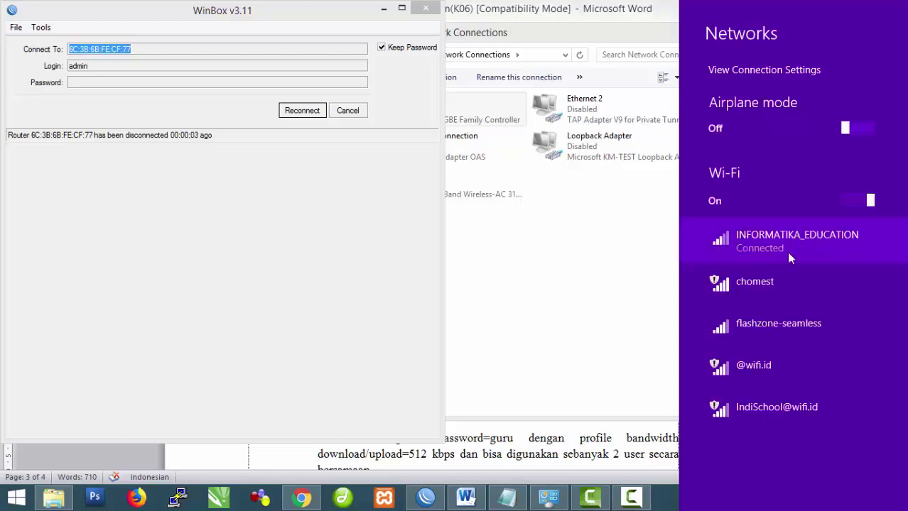
{"action": "left_click", "coordinate": [777, 296]}
{"action": "left_click", "coordinate": [852, 404]}
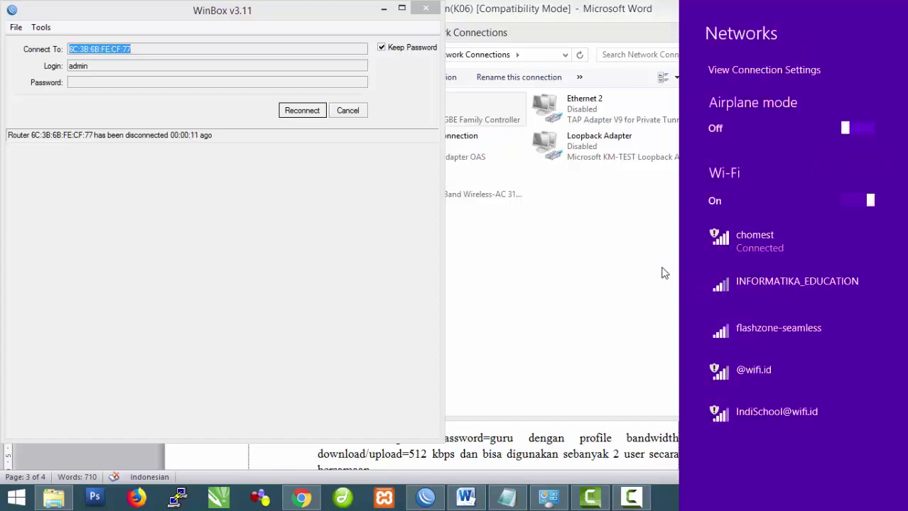
{"action": "left_click", "coordinate": [356, 120]}
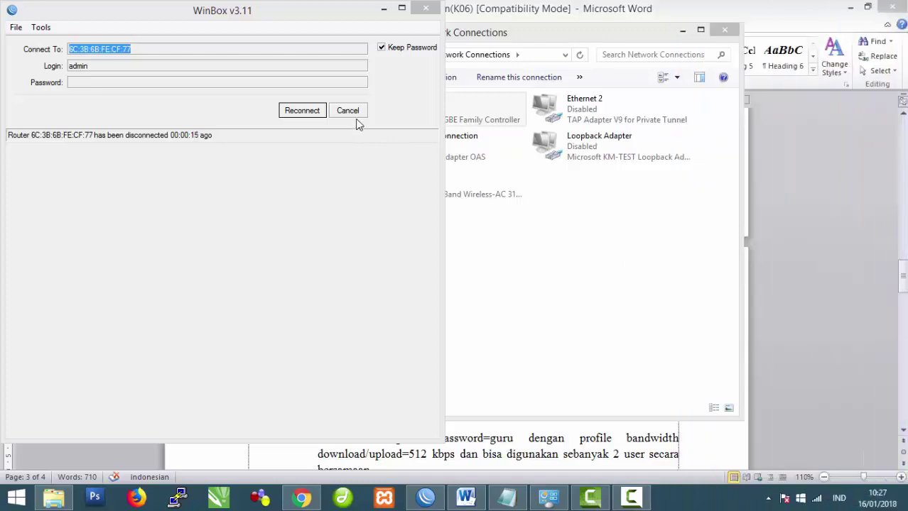
{"action": "left_click", "coordinate": [302, 114]}
{"action": "left_click", "coordinate": [302, 113]}
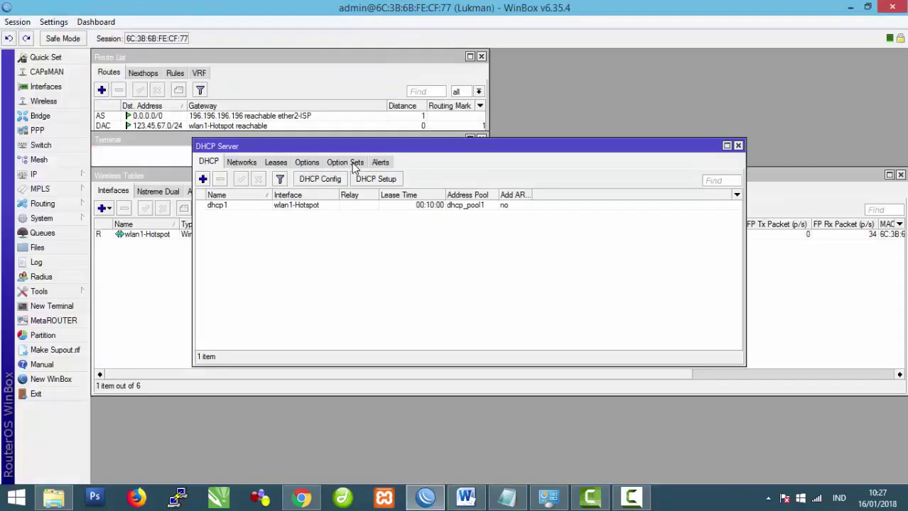
Step: Check the chomest Wi-Fi status details for the DHCP address 123.45.67.50
{"action": "left_click", "coordinate": [548, 497]}
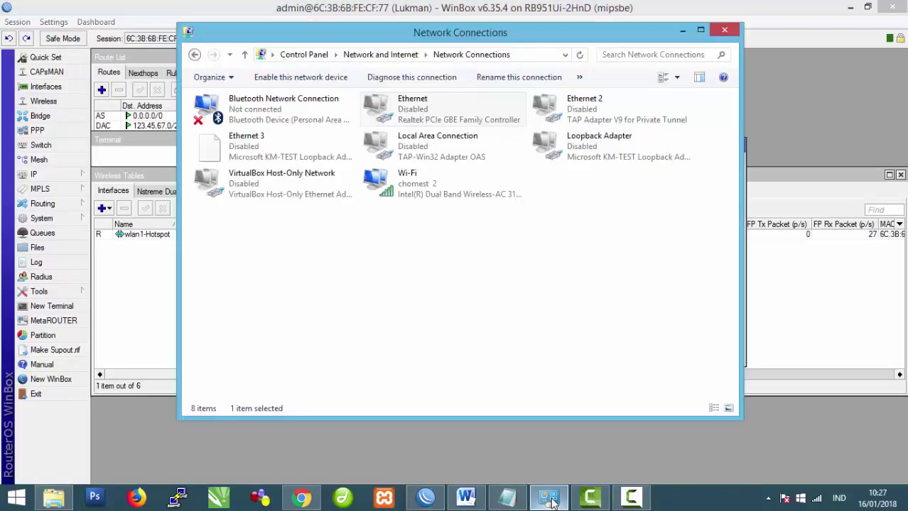
{"action": "left_click", "coordinate": [194, 54]}
{"action": "left_click", "coordinate": [622, 134]}
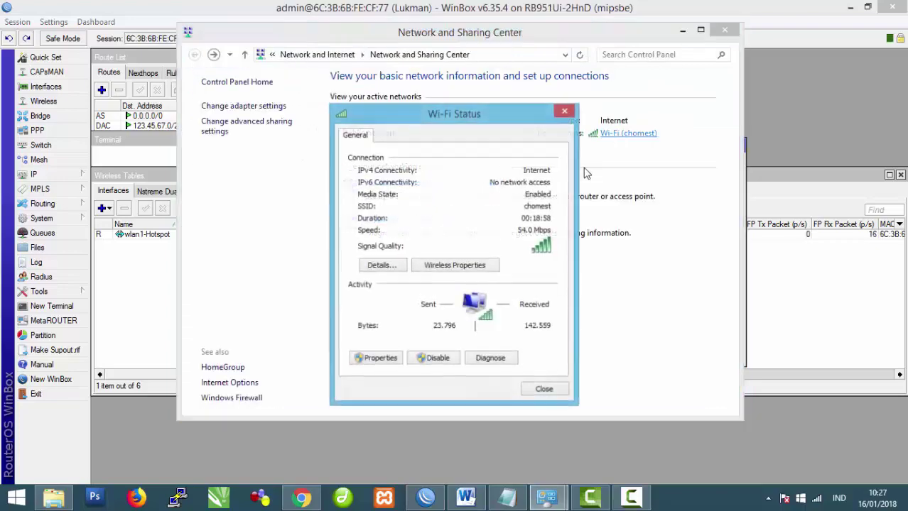
{"action": "left_click", "coordinate": [379, 268]}
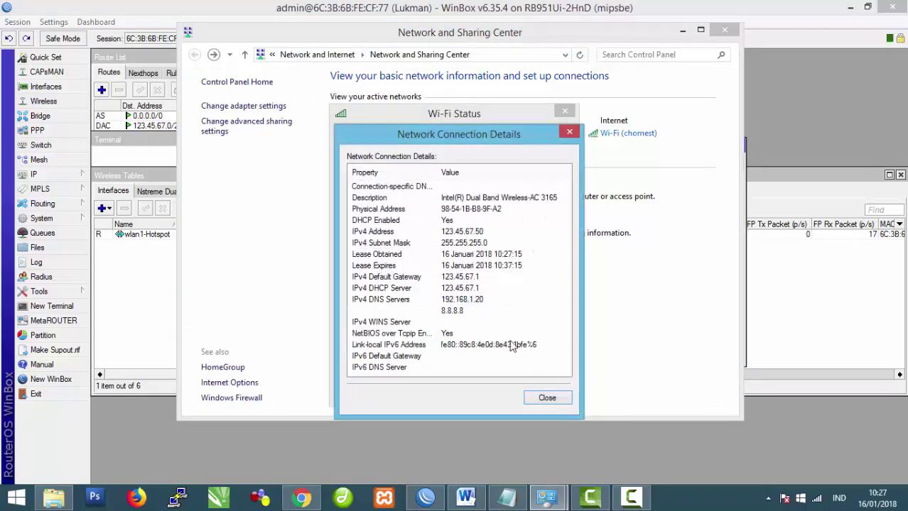
{"action": "left_click", "coordinate": [547, 399]}
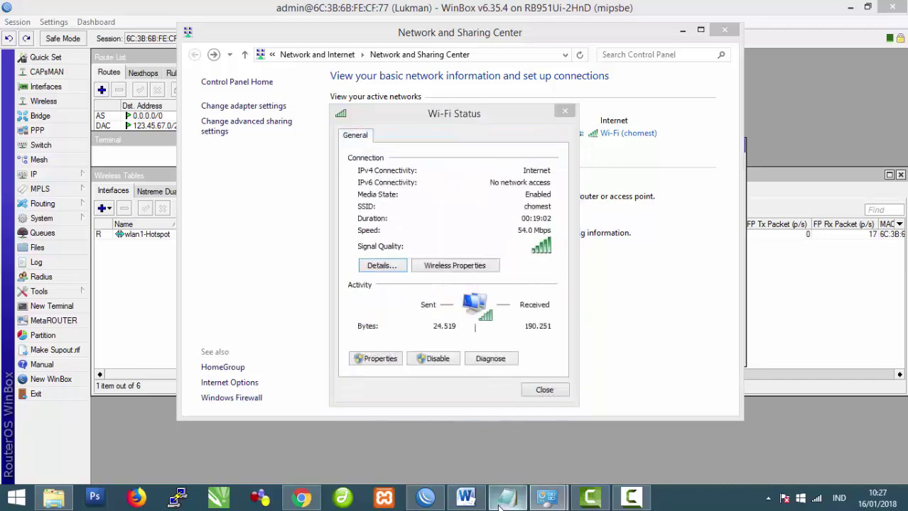
{"action": "left_click", "coordinate": [506, 497]}
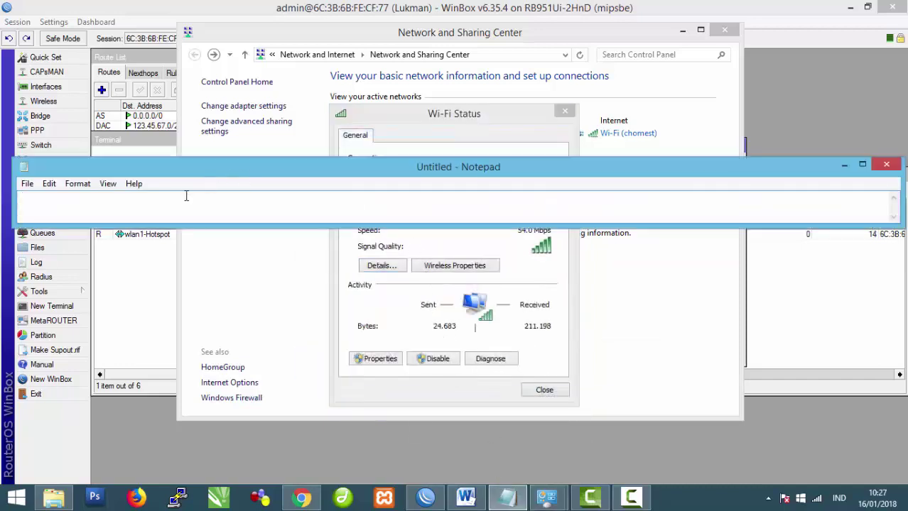
Step: Write 'Jaringan WIFI atau Hotspot sudah terkoneksi ke internet' in Notepad, removing the stray 'te'
{"action": "type", "text": "Jaringan W"}
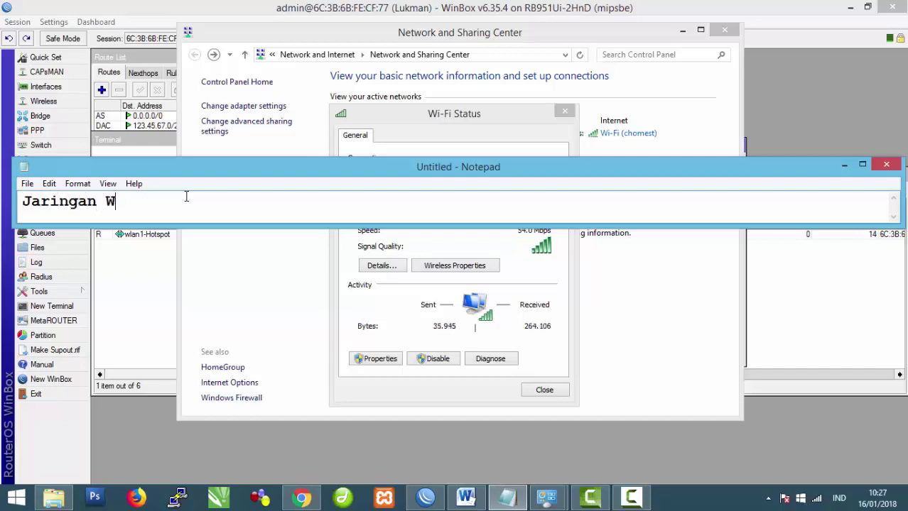
{"action": "type", "text": "IFI atau H"}
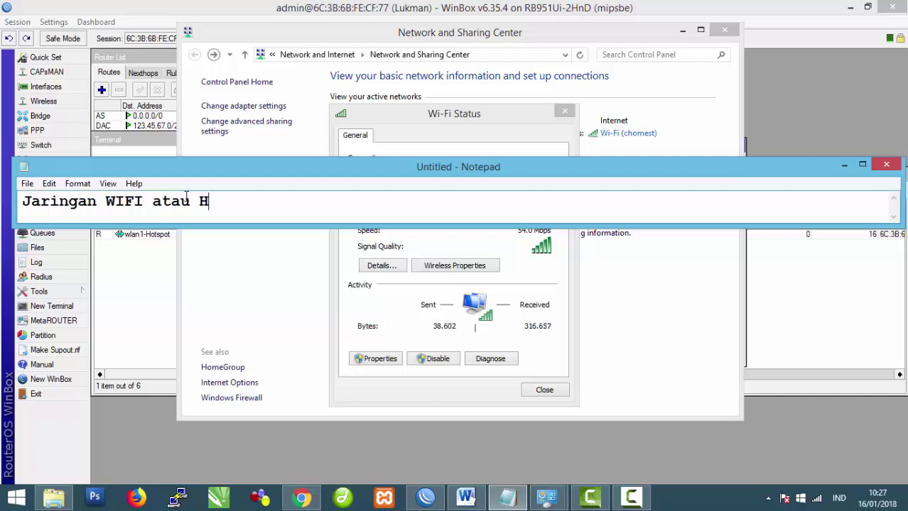
{"action": "type", "text": "otspot "}
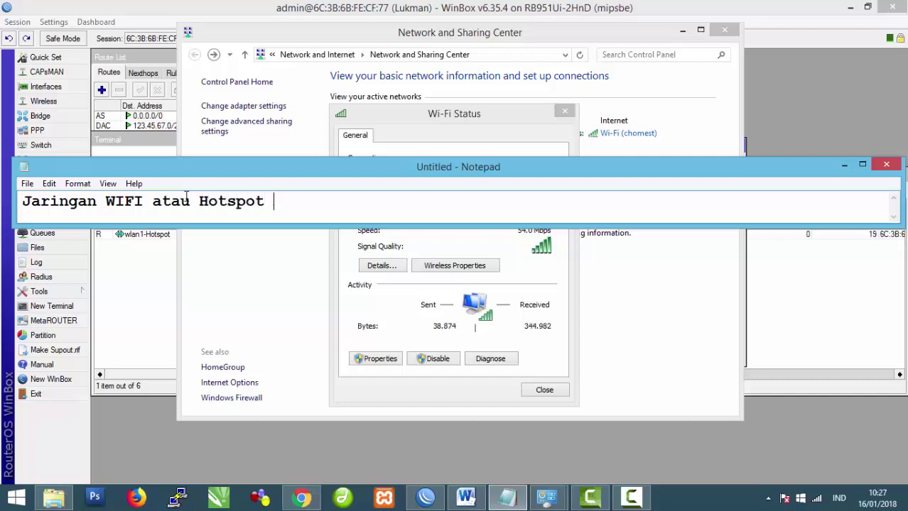
{"action": "type", "text": "sudah"}
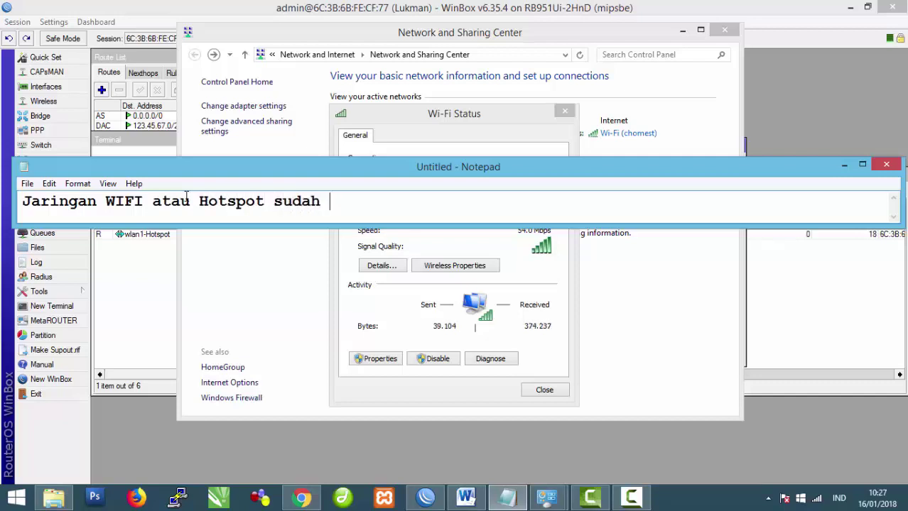
{"action": "left_click", "coordinate": [187, 196]}
{"action": "type", "text": "terkoneksi ke internet"}
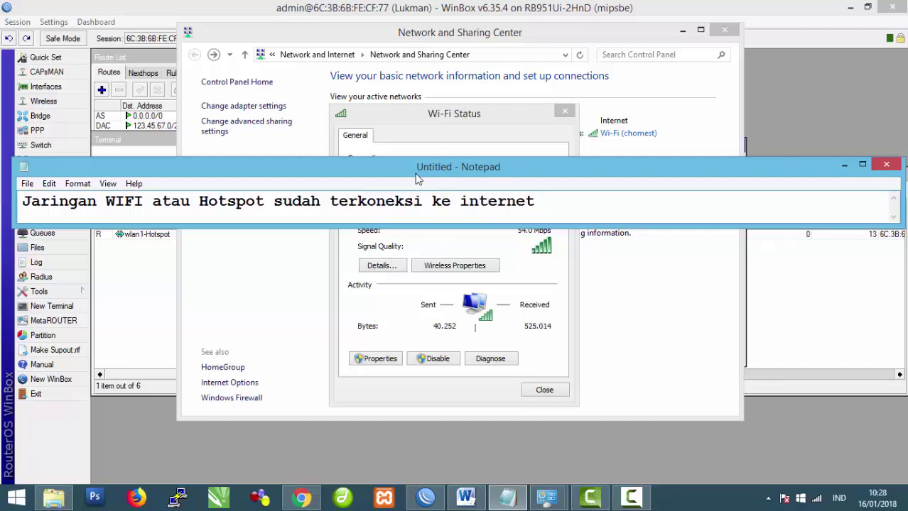
{"action": "left_click", "coordinate": [429, 501]}
{"action": "left_click", "coordinate": [301, 499]}
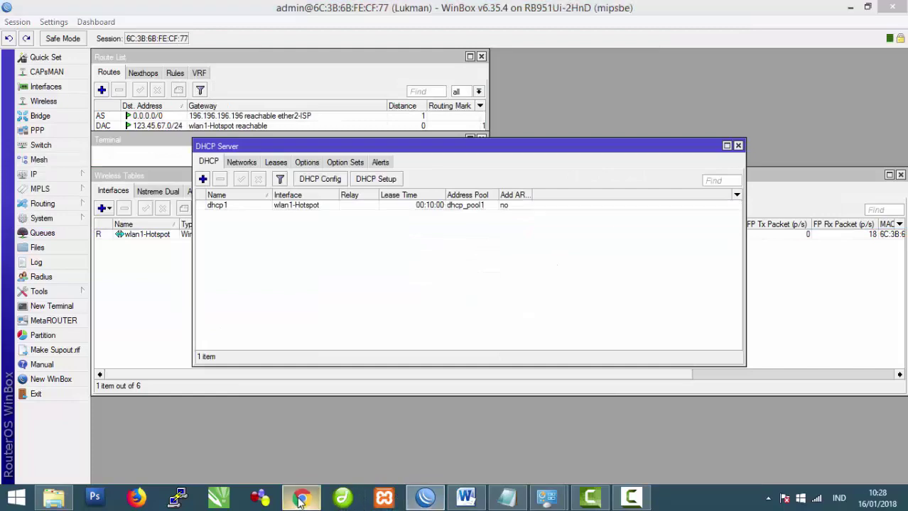
{"action": "left_click", "coordinate": [77, 13]}
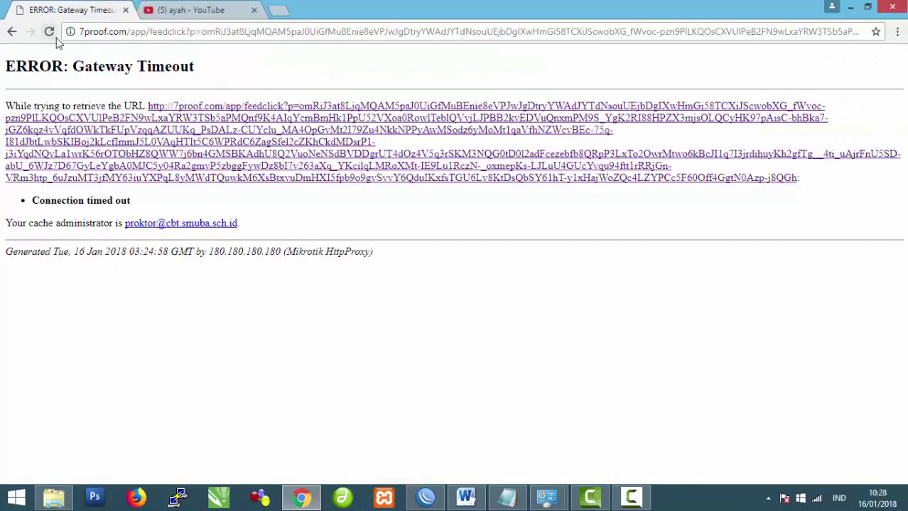
{"action": "left_click", "coordinate": [86, 33]}
{"action": "left_click", "coordinate": [86, 33]}
{"action": "key", "text": "ctrl+a"}
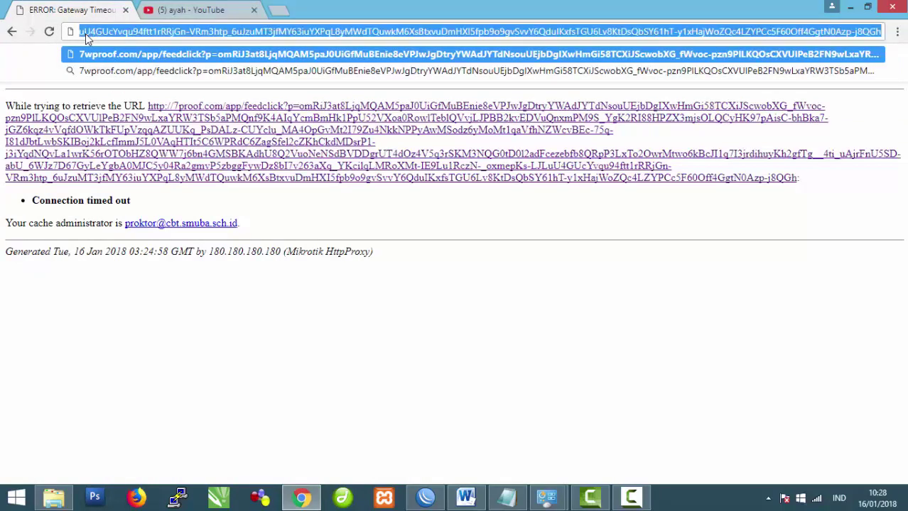
{"action": "type", "text": "www.n"}
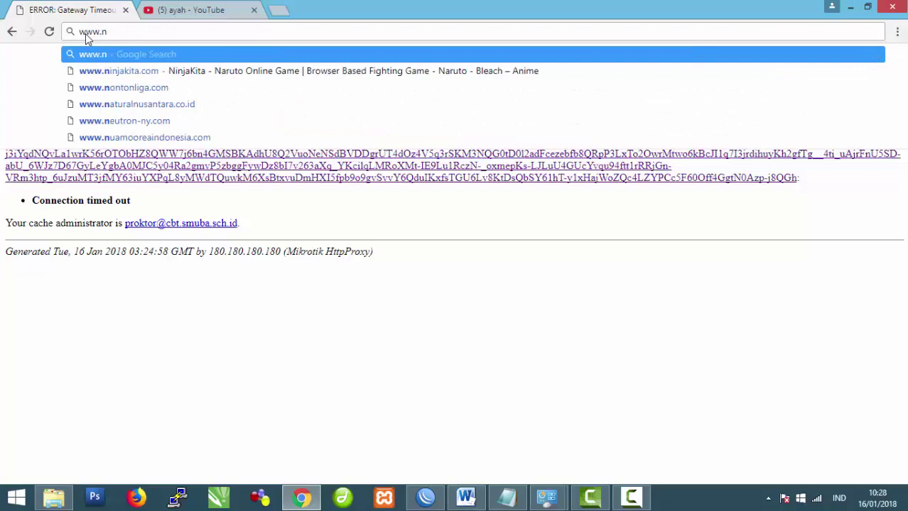
{"action": "key", "text": "BackSpace"}
{"action": "type", "text": "bnsp"}
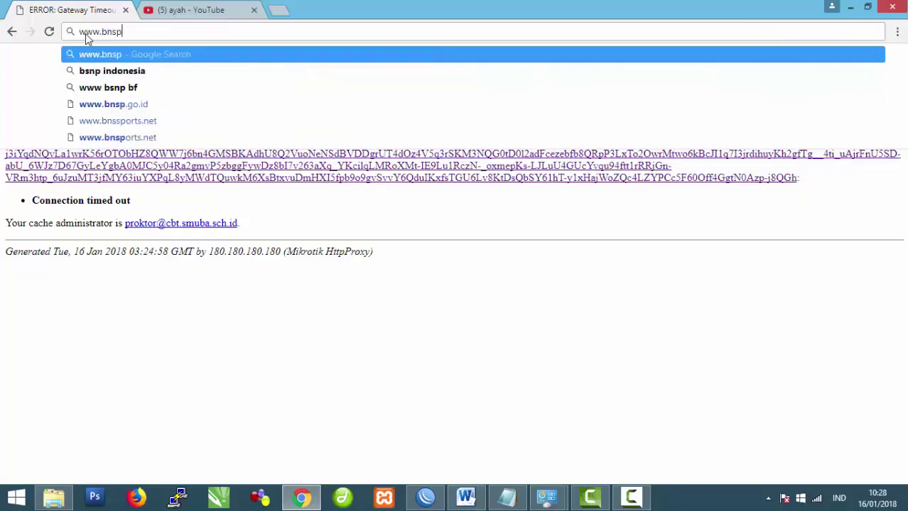
{"action": "type", "text": "-indo"}
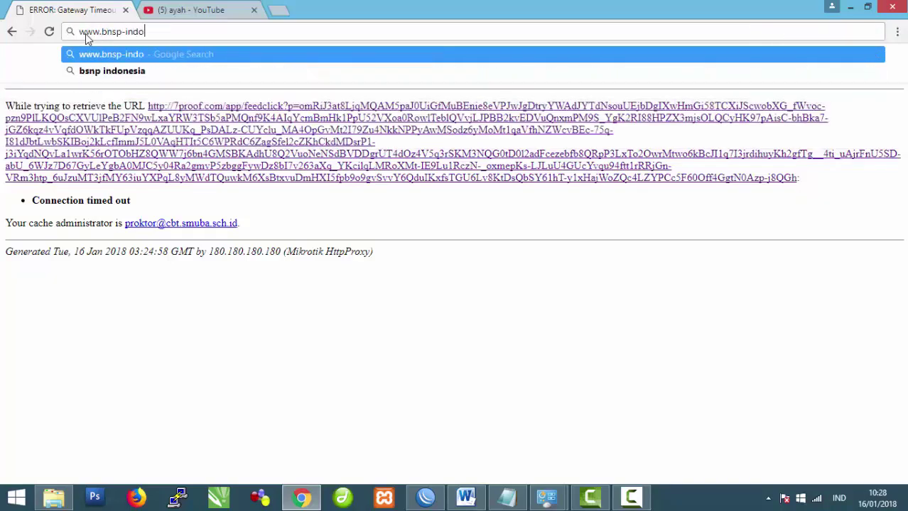
{"action": "type", "text": "nesia.org"}
{"action": "key", "text": "Return"}
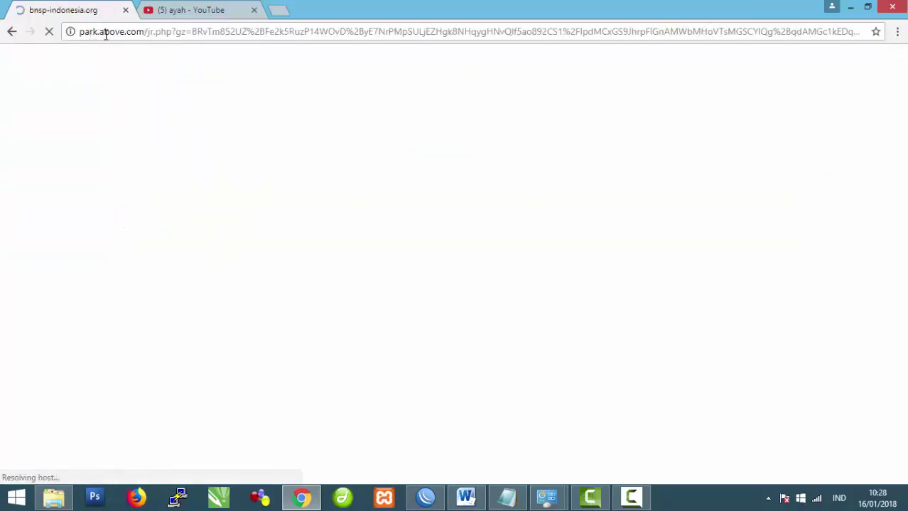
Step: Open facebook.com to confirm pages load over the hotspot
{"action": "left_click", "coordinate": [154, 32]}
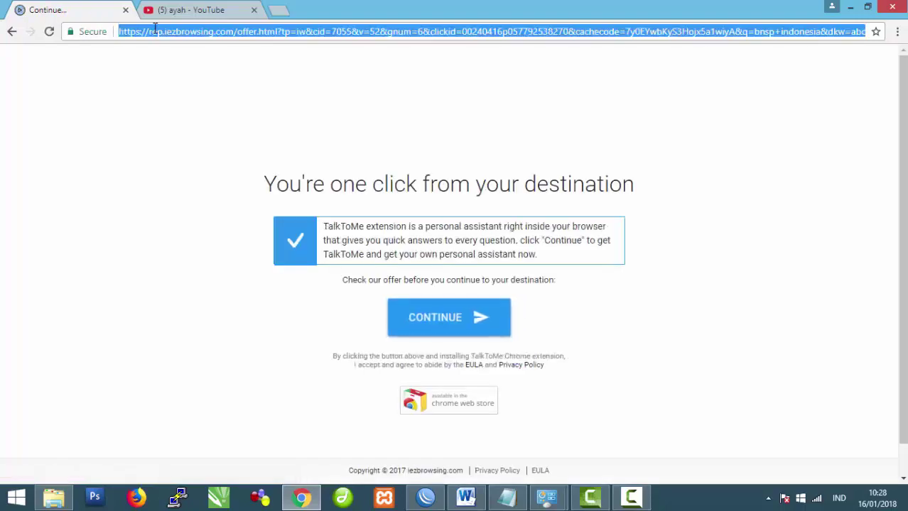
{"action": "type", "text": "fa"}
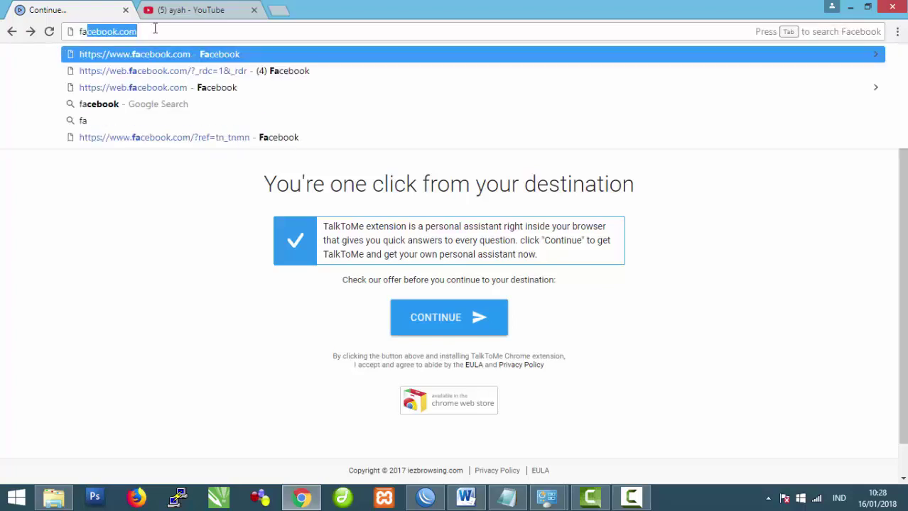
{"action": "key", "text": "Return"}
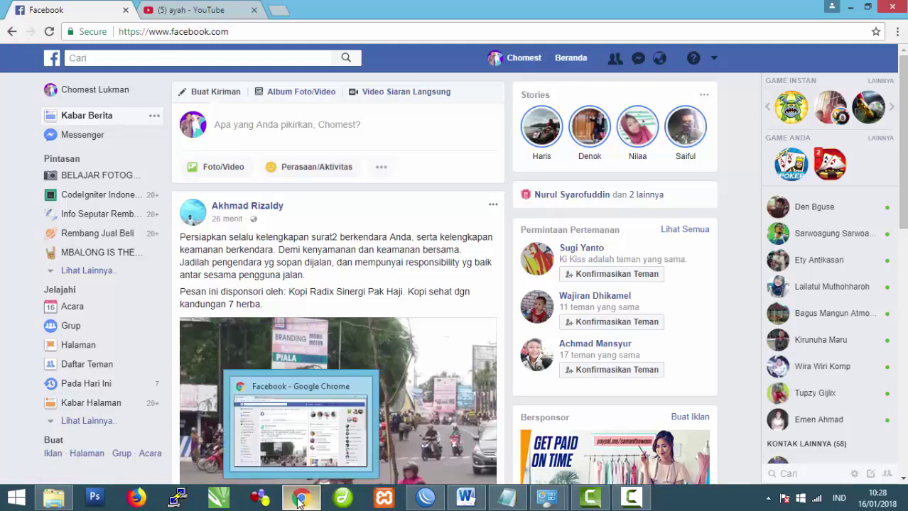
{"action": "left_click", "coordinate": [425, 499]}
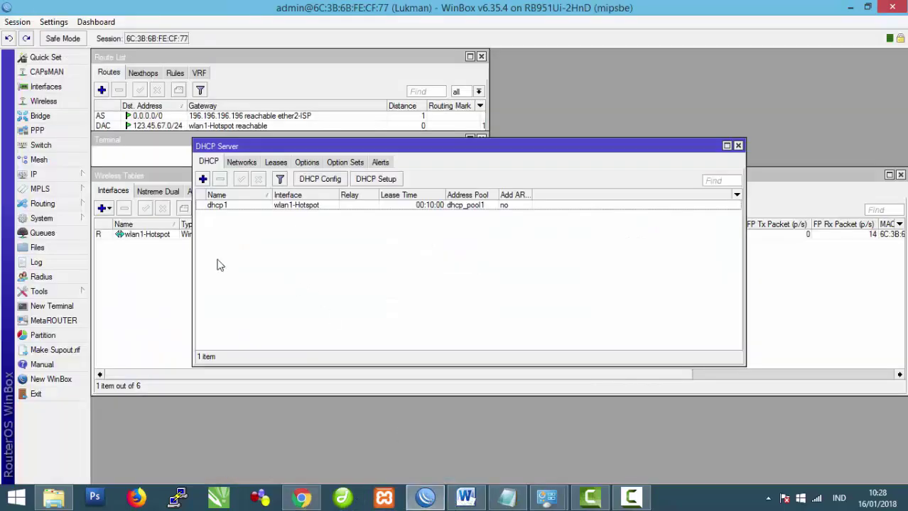
Step: Scroll the Word task sheet down to items 10–15
{"action": "left_click", "coordinate": [70, 178]}
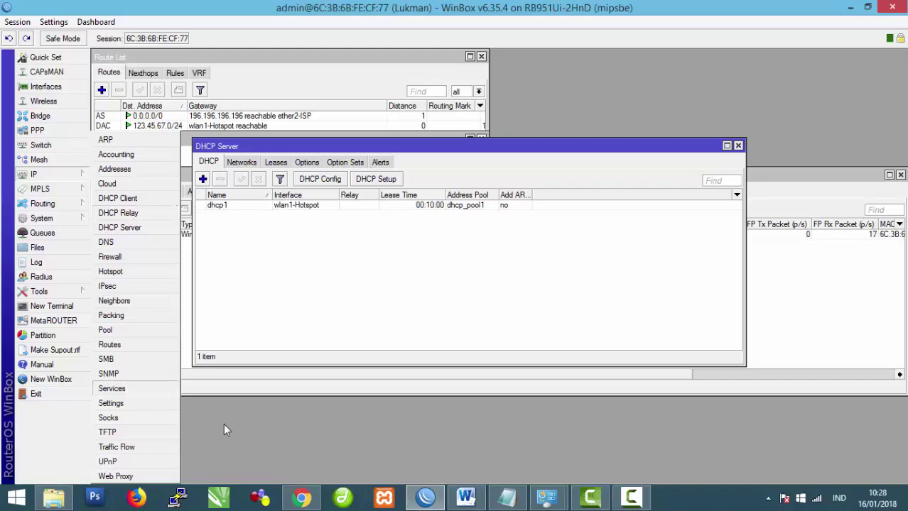
{"action": "left_click", "coordinate": [476, 495]}
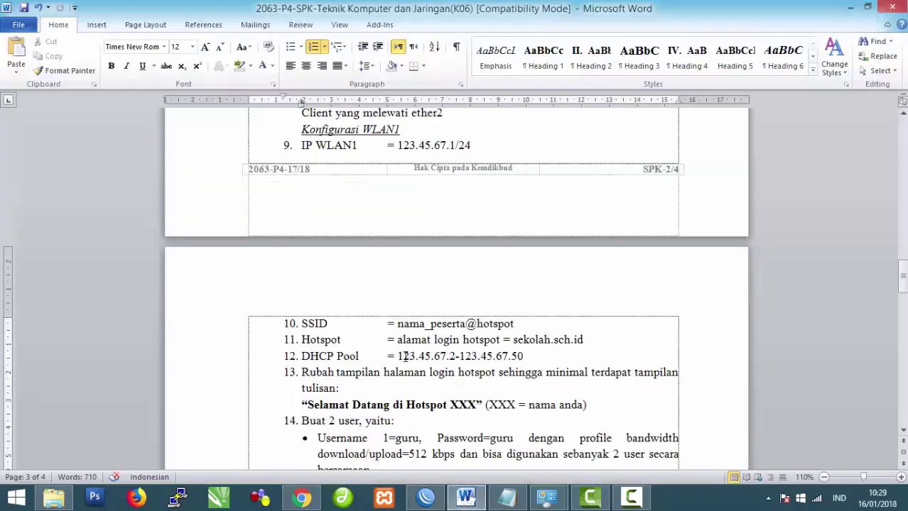
{"action": "scroll", "coordinate": [404, 356], "scroll_direction": "down", "scroll_amount": 2}
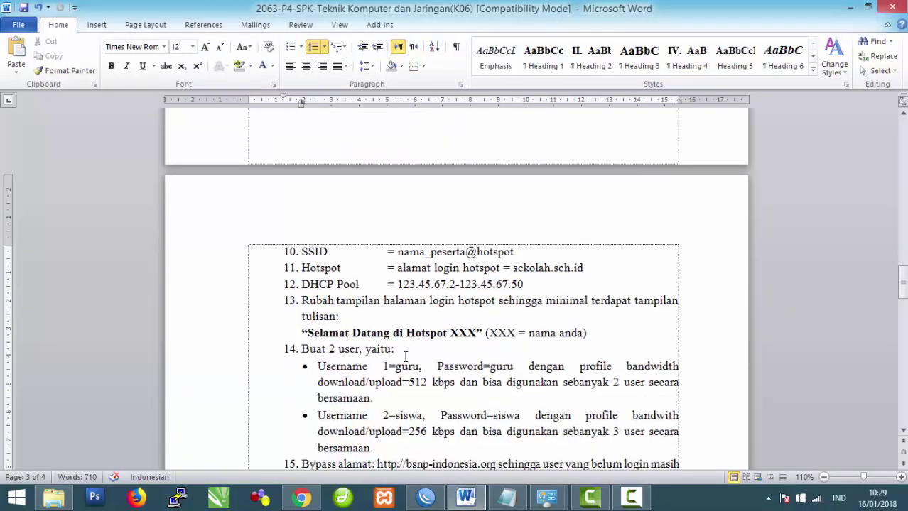
{"action": "scroll", "coordinate": [405, 356], "scroll_direction": "down", "scroll_amount": 3}
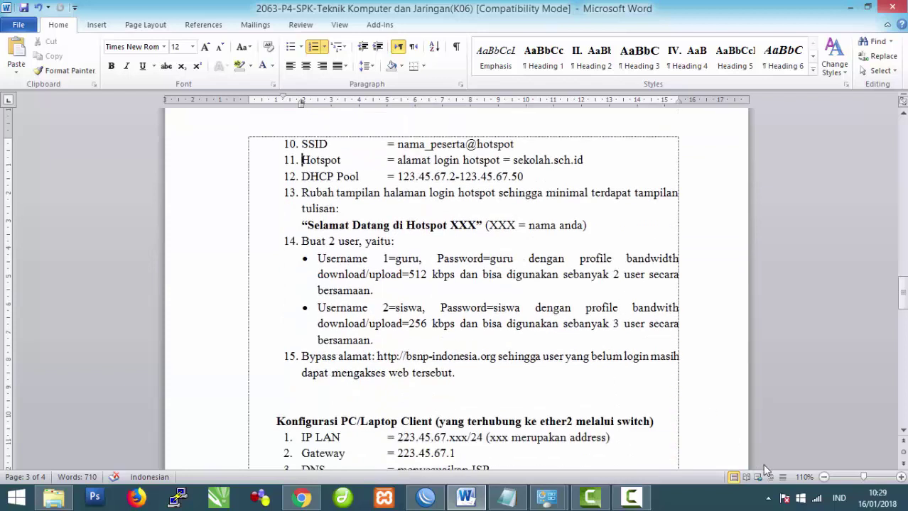
Step: Switch the computer's Wi-Fi off and bring up Network and Sharing Center
{"action": "left_click", "coordinate": [799, 497]}
{"action": "left_click", "coordinate": [856, 201]}
{"action": "left_click", "coordinate": [545, 501]}
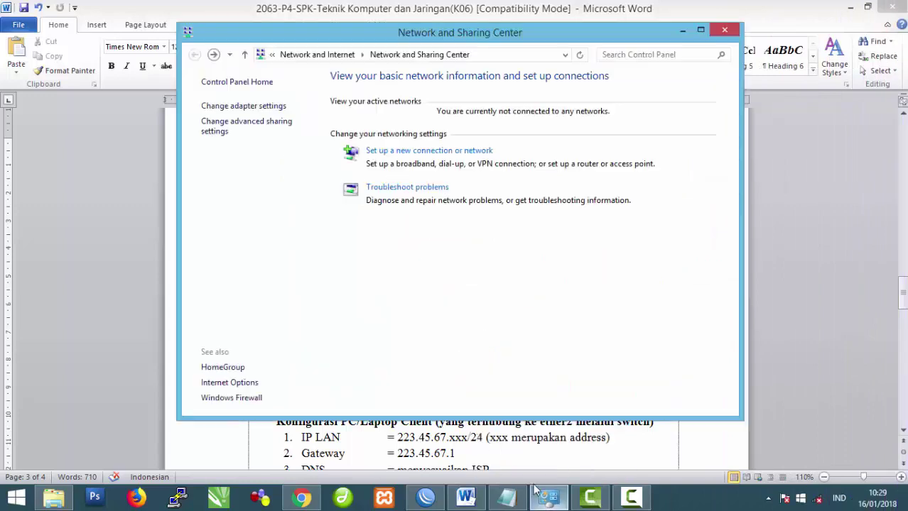
Step: Enable the Ethernet adapter and reconnect WinBox to the router
{"action": "left_click", "coordinate": [244, 107]}
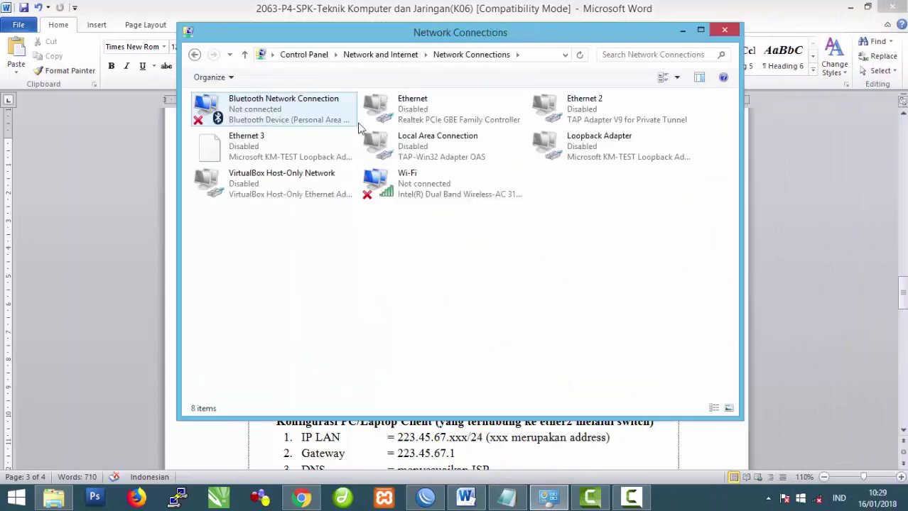
{"action": "left_click", "coordinate": [389, 111]}
{"action": "left_click", "coordinate": [284, 77]}
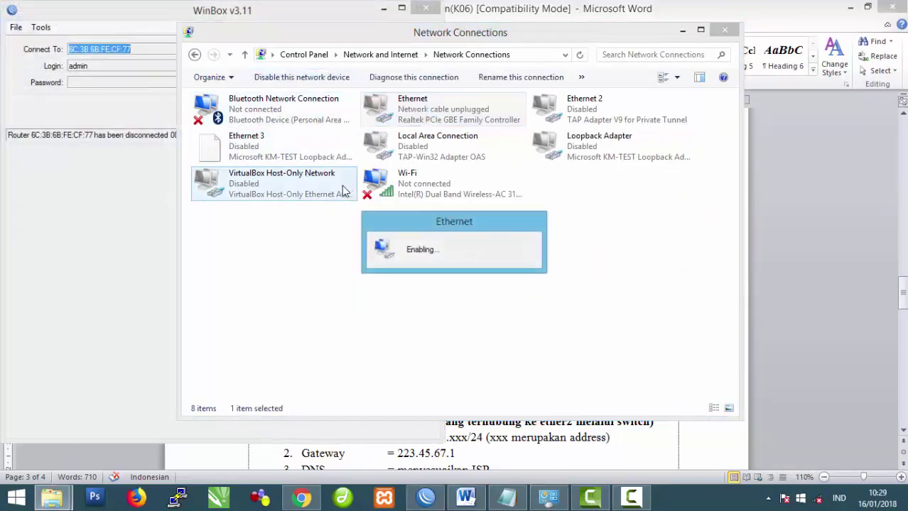
{"action": "left_click", "coordinate": [136, 215]}
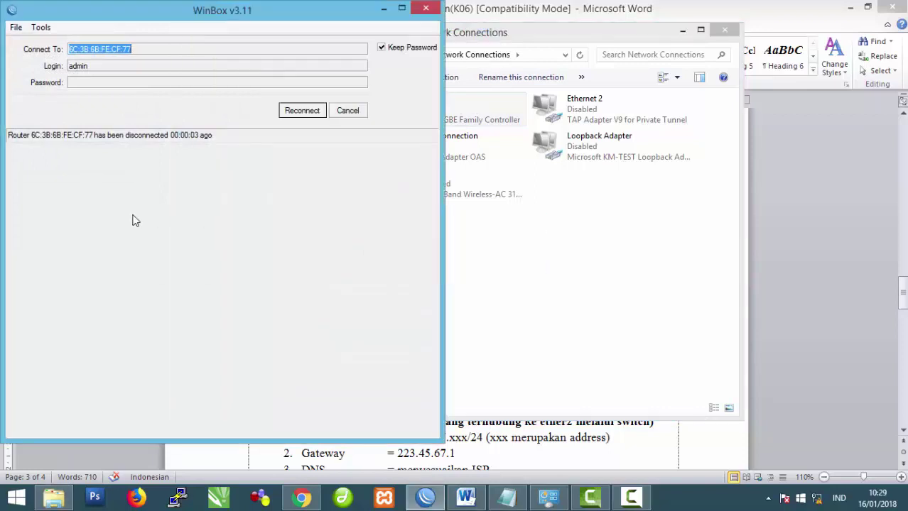
{"action": "left_click", "coordinate": [298, 113]}
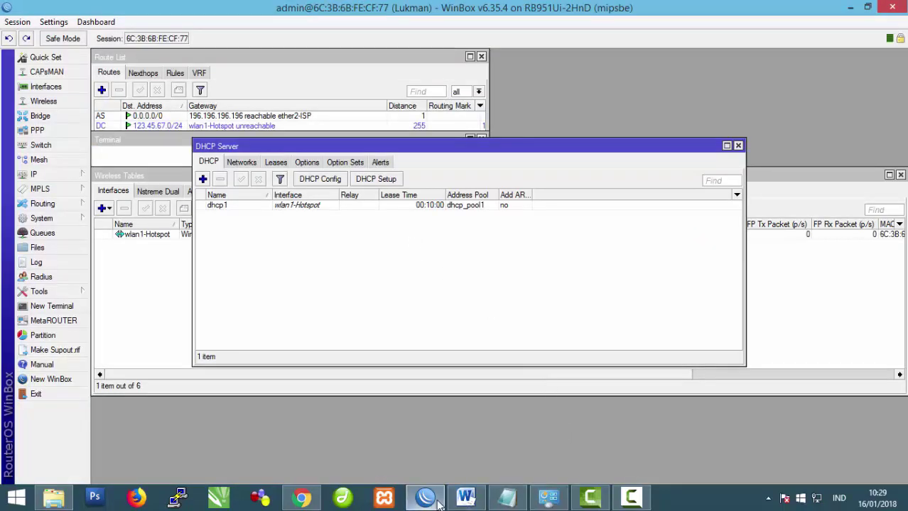
Step: Highlight the hotspot login address sekolah.sch.id in the Word task sheet
{"action": "left_click", "coordinate": [466, 497]}
{"action": "scroll", "coordinate": [419, 348], "scroll_direction": "up", "scroll_amount": 2}
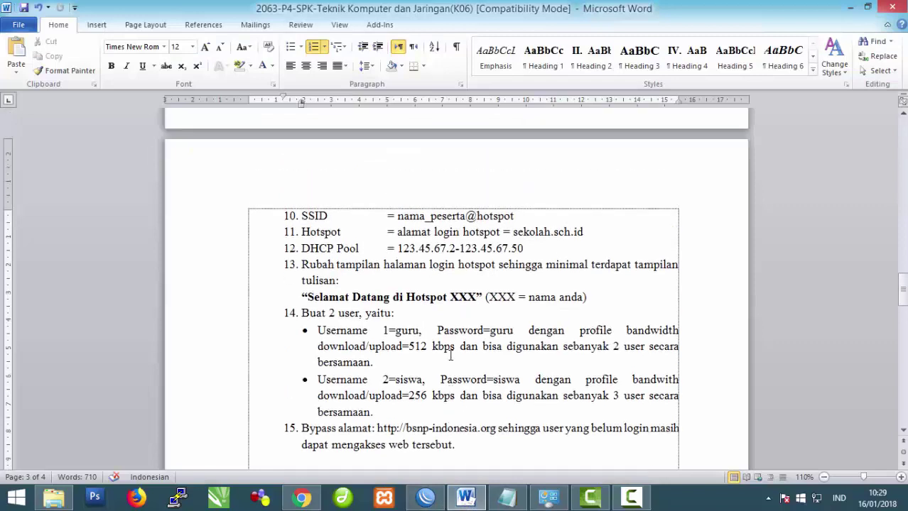
{"action": "left_click_drag", "start_coordinate": [302, 264], "coordinate": [593, 268]}
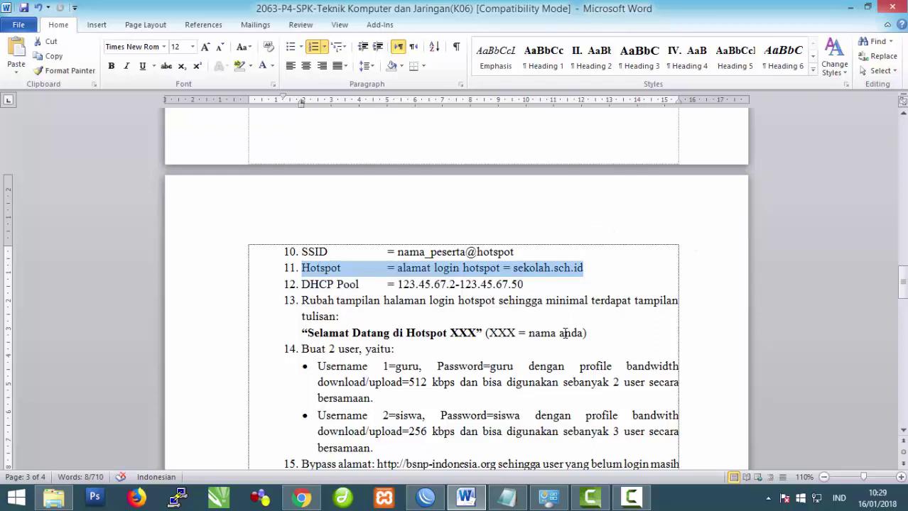
{"action": "scroll", "coordinate": [564, 333], "scroll_direction": "down", "scroll_amount": 1}
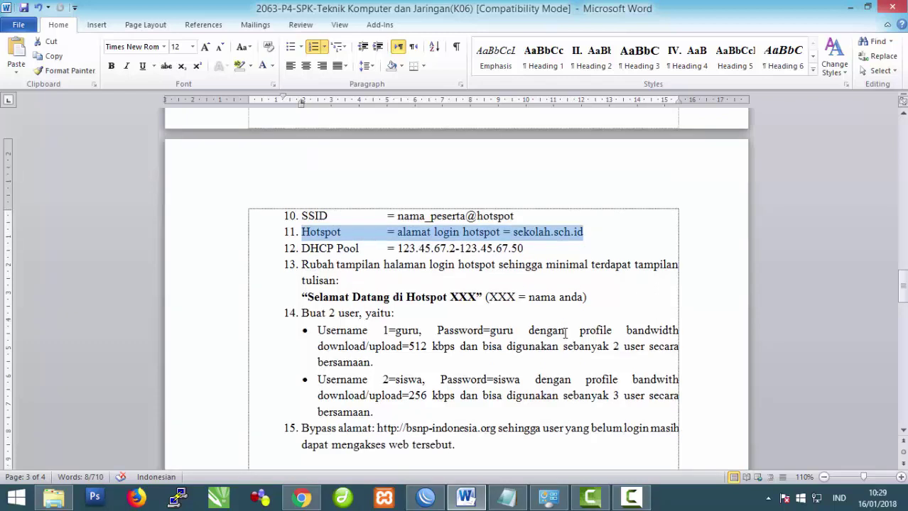
{"action": "left_click", "coordinate": [422, 499]}
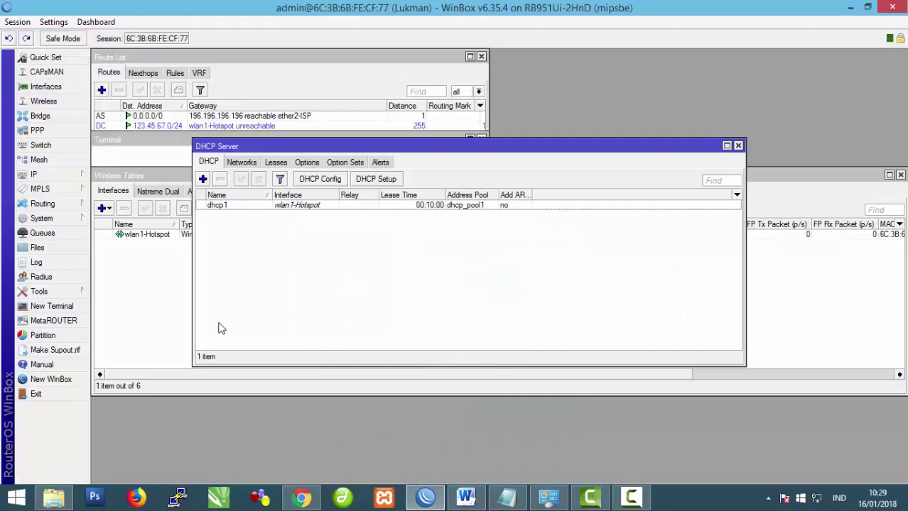
Step: Run Hotspot Setup on wlan1-Hotspot, accepting the default address, pool, certificate, SMTP and DNS servers
{"action": "left_click", "coordinate": [57, 176]}
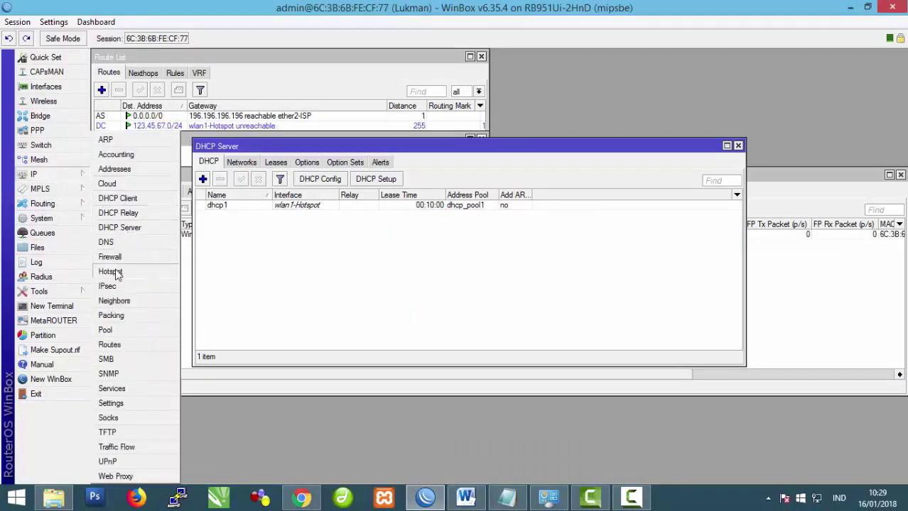
{"action": "left_click", "coordinate": [110, 271]}
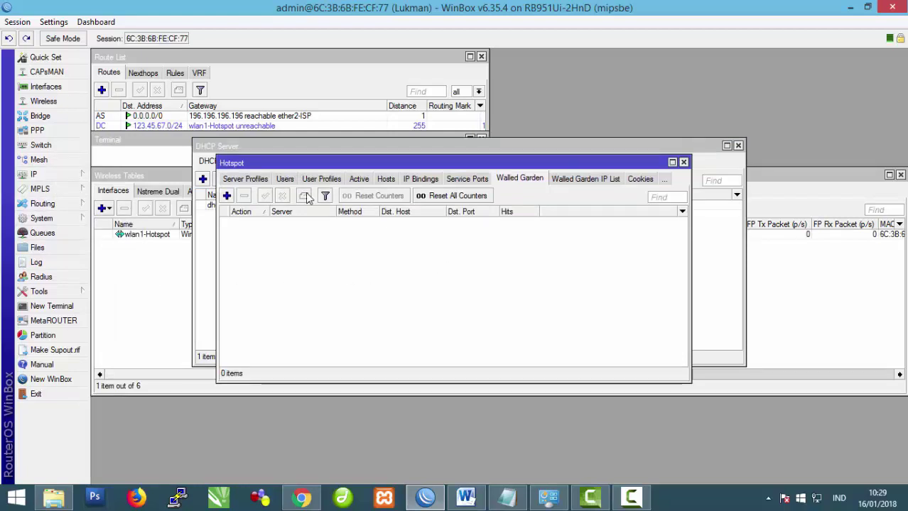
{"action": "left_click", "coordinate": [234, 180]}
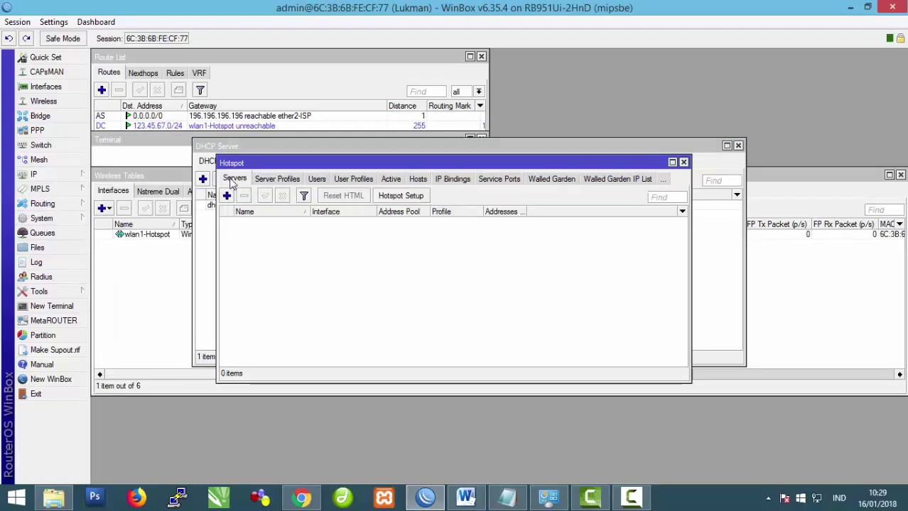
{"action": "left_click", "coordinate": [408, 199]}
{"action": "left_click", "coordinate": [577, 256]}
{"action": "left_click", "coordinate": [540, 309]}
{"action": "left_click", "coordinate": [518, 294]}
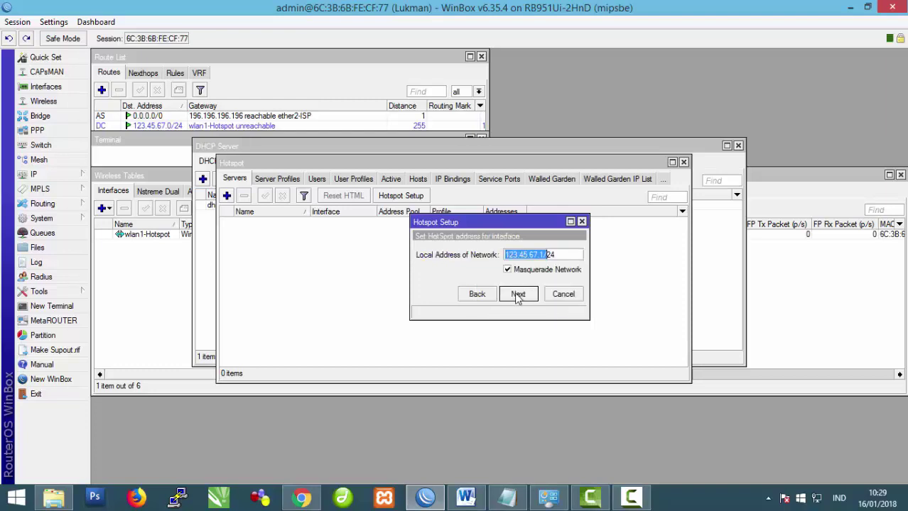
{"action": "left_click", "coordinate": [518, 294]}
{"action": "left_click", "coordinate": [517, 294]}
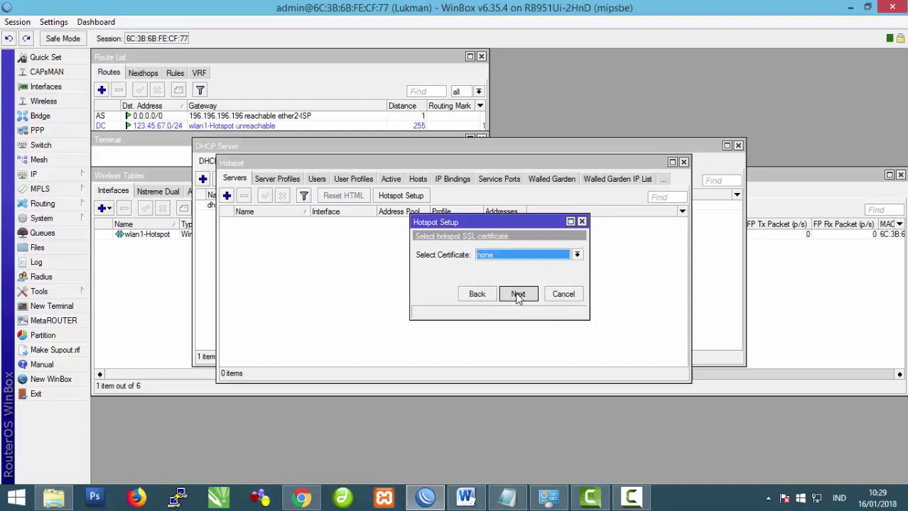
{"action": "left_click", "coordinate": [518, 294]}
{"action": "left_click", "coordinate": [518, 295]}
{"action": "left_click", "coordinate": [517, 294]}
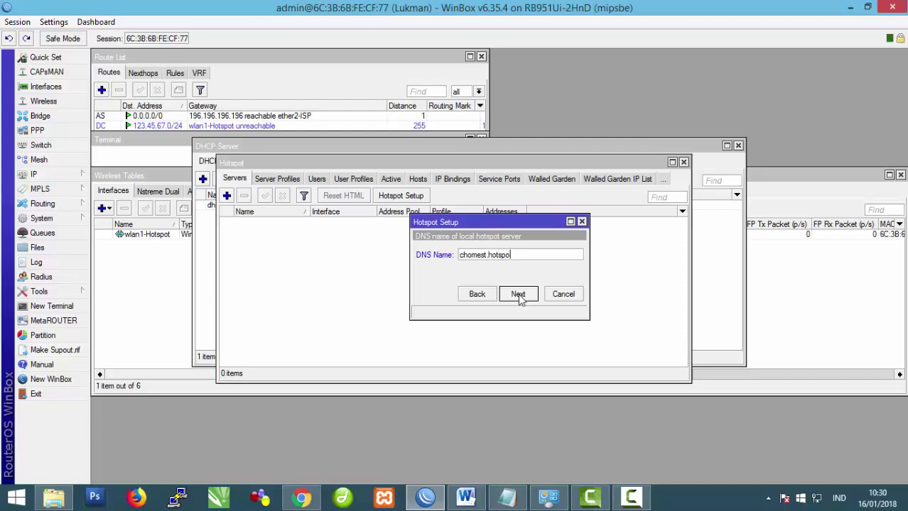
Step: Set the hotspot DNS name to chomest.hotspot.com and finish creating hotspot1
{"action": "left_click", "coordinate": [518, 294]}
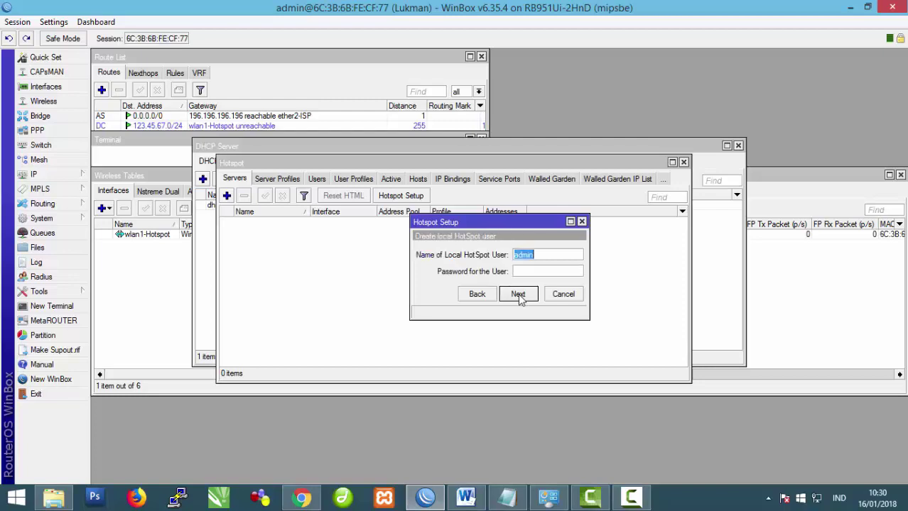
{"action": "left_click", "coordinate": [477, 294]}
{"action": "left_click", "coordinate": [525, 257]}
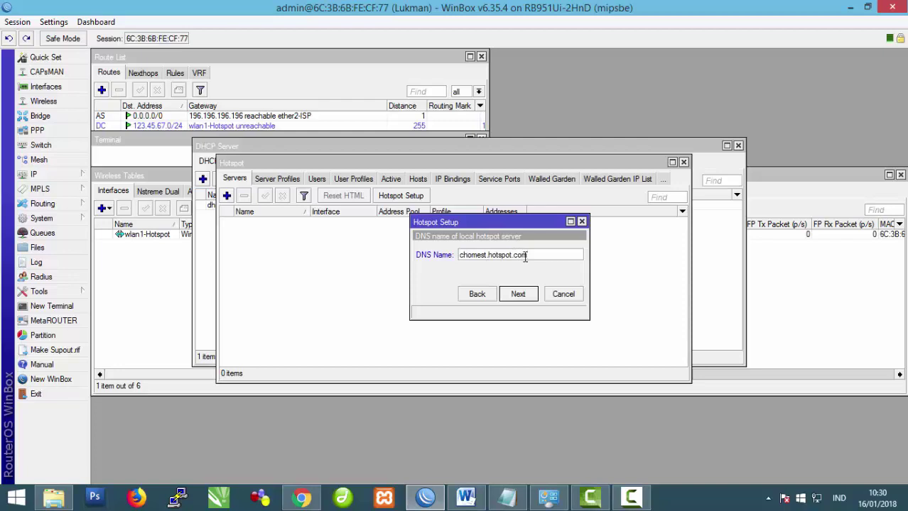
{"action": "left_click", "coordinate": [517, 294]}
{"action": "left_click", "coordinate": [516, 294]}
{"action": "left_click", "coordinate": [490, 262]}
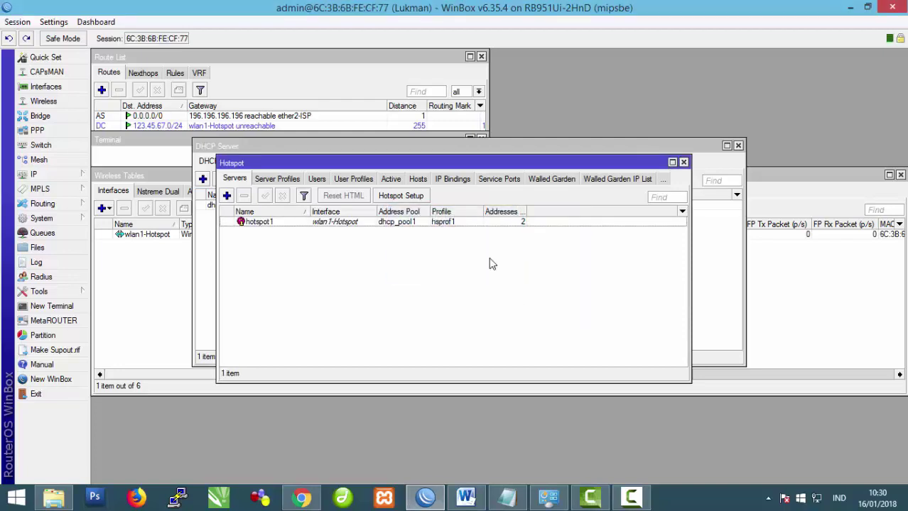
{"action": "left_click", "coordinate": [54, 182]}
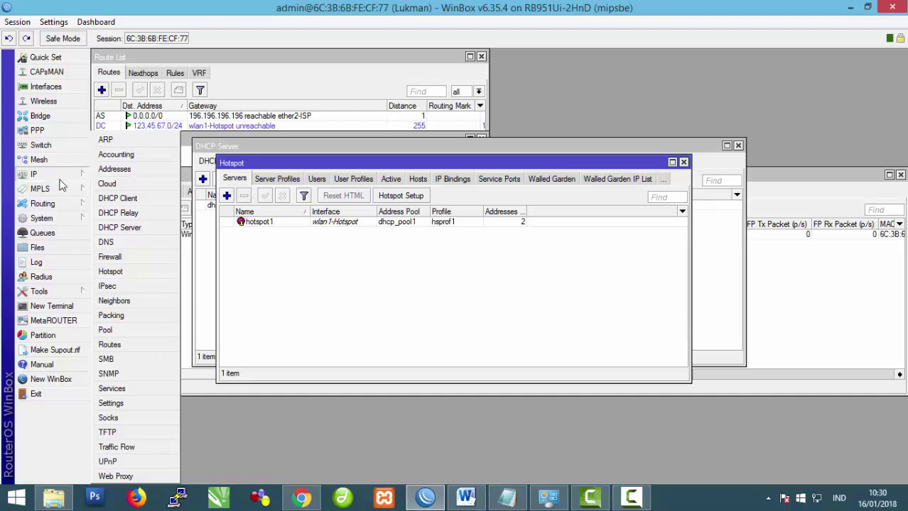
{"action": "left_click", "coordinate": [465, 498]}
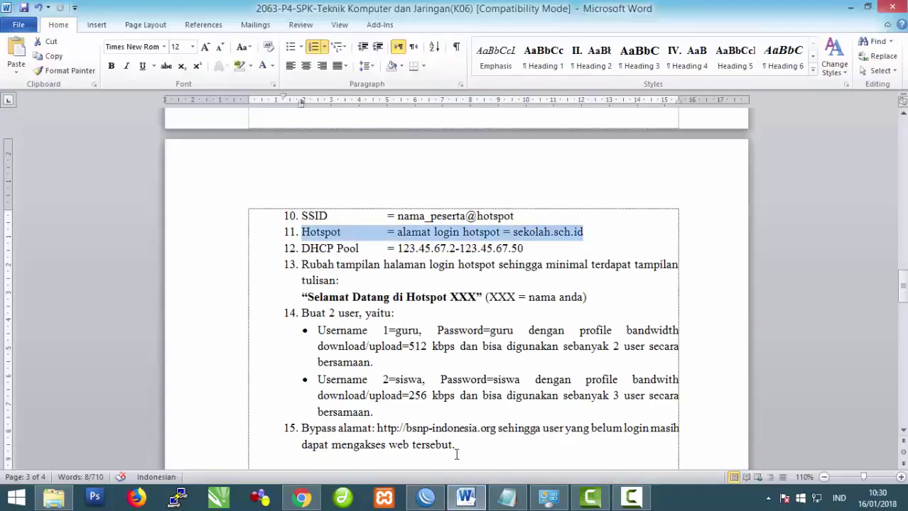
Step: Highlight task 14: create two hotspot users with 512 kbps and 256 kbps profiles
{"action": "left_click", "coordinate": [341, 281]}
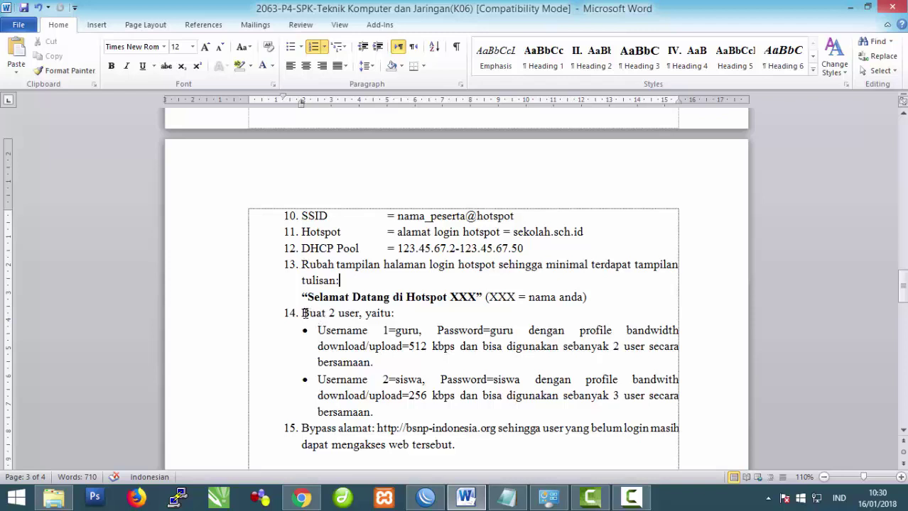
{"action": "left_click_drag", "start_coordinate": [301, 313], "coordinate": [389, 315]}
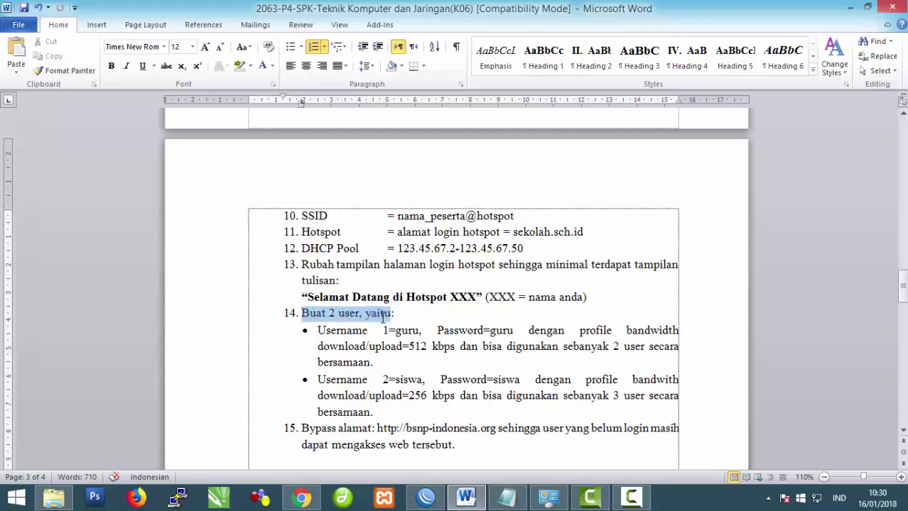
Step: Add a new hotspot user profile named guru
{"action": "left_click", "coordinate": [507, 495]}
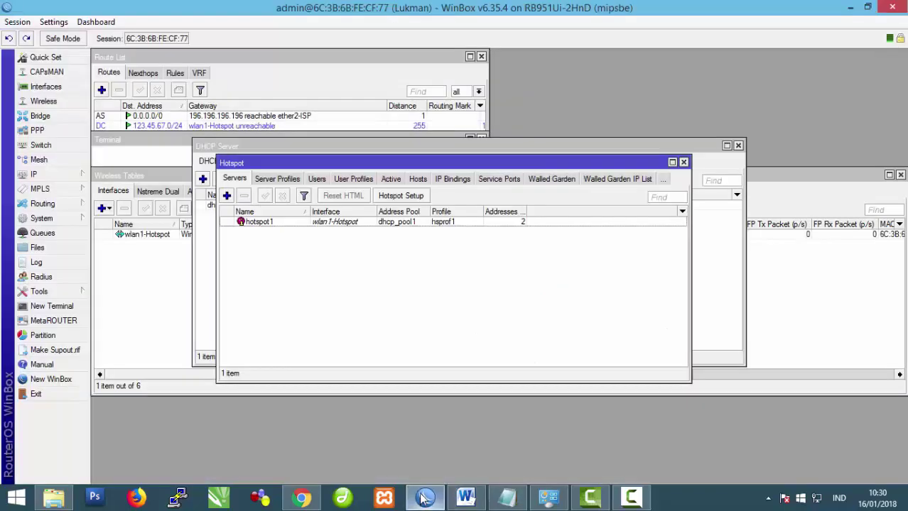
{"action": "left_click", "coordinate": [352, 182]}
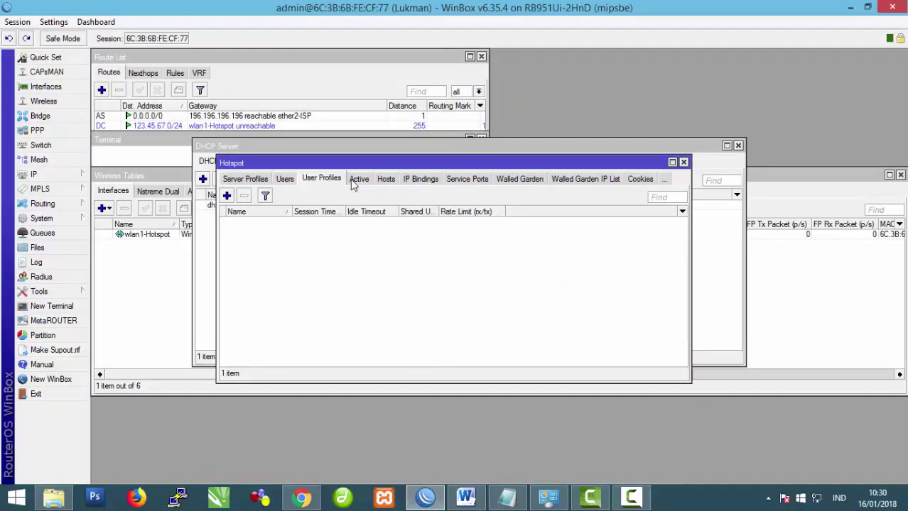
{"action": "left_click", "coordinate": [227, 196]}
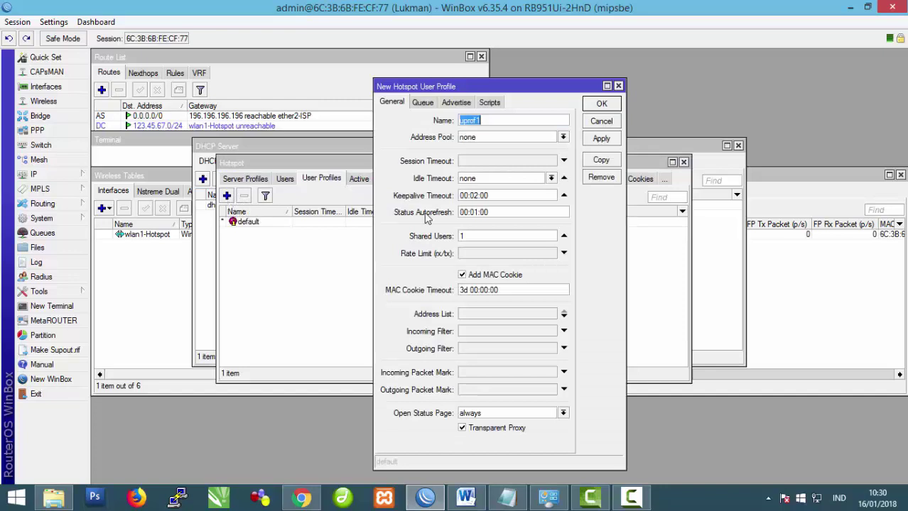
{"action": "left_click", "coordinate": [495, 122]}
{"action": "type", "text": "gu"}
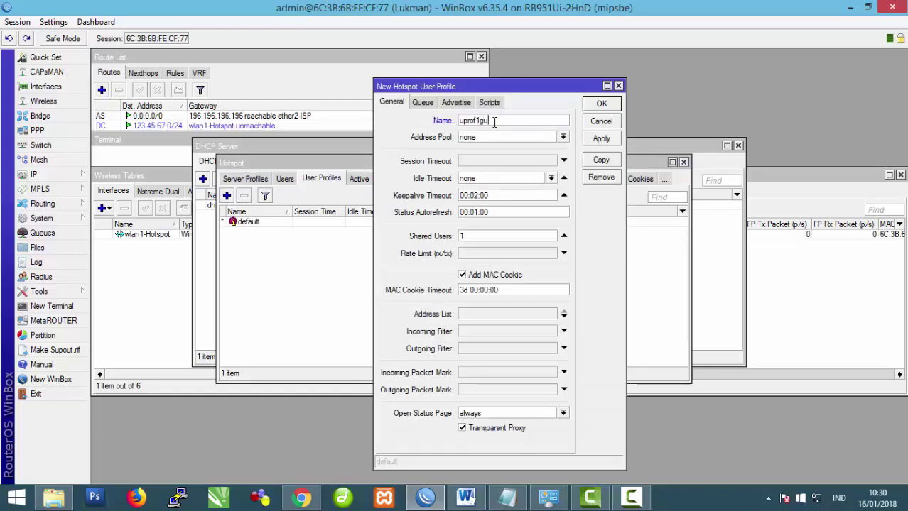
{"action": "type", "text": "r"}
{"action": "key", "text": "BackSpace"}
{"action": "key", "text": "BackSpace"}
{"action": "key", "text": "BackSpace"}
{"action": "key", "text": "BackSpace"}
{"action": "key", "text": "BackSpace"}
{"action": "key", "text": "BackSpace"}
{"action": "key", "text": "BackSpace"}
{"action": "key", "text": "BackSpace"}
{"action": "key", "text": "BackSpace"}
{"action": "type", "text": "gu"}
Step: Set the guru profile's Shared Users to 2, as the task sheet requires
{"action": "left_click", "coordinate": [466, 499]}
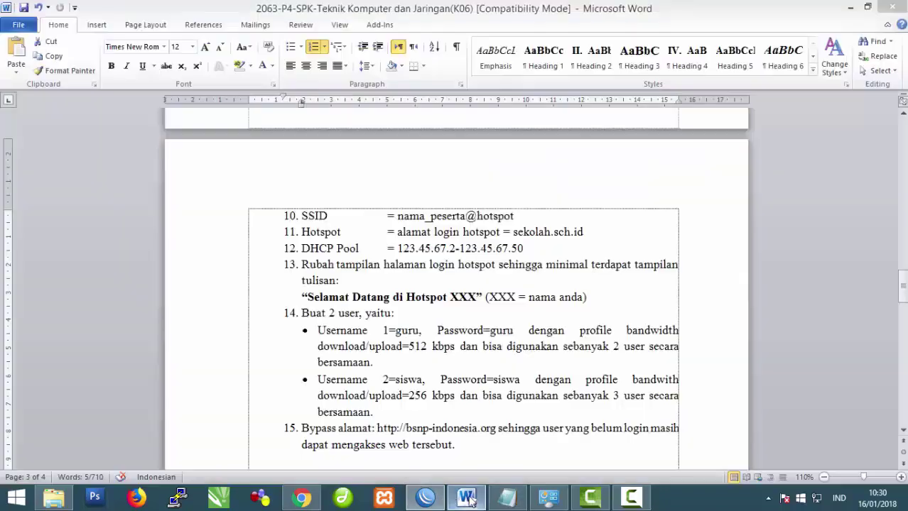
{"action": "left_click_drag", "start_coordinate": [609, 346], "coordinate": [622, 350]}
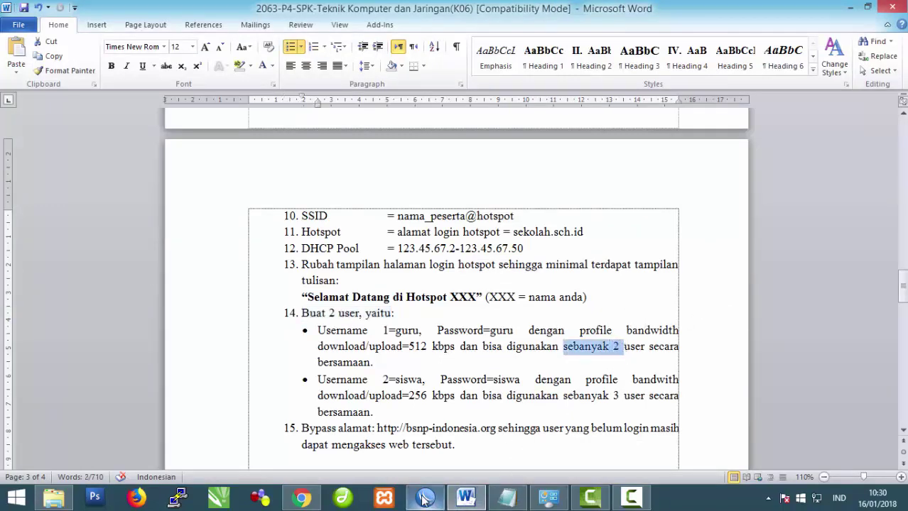
{"action": "left_click", "coordinate": [506, 497]}
{"action": "double_click", "coordinate": [476, 236]}
{"action": "type", "text": "2"}
Step: Give the guru profile a 512k/512k rate limit and save it
{"action": "left_click", "coordinate": [466, 497]}
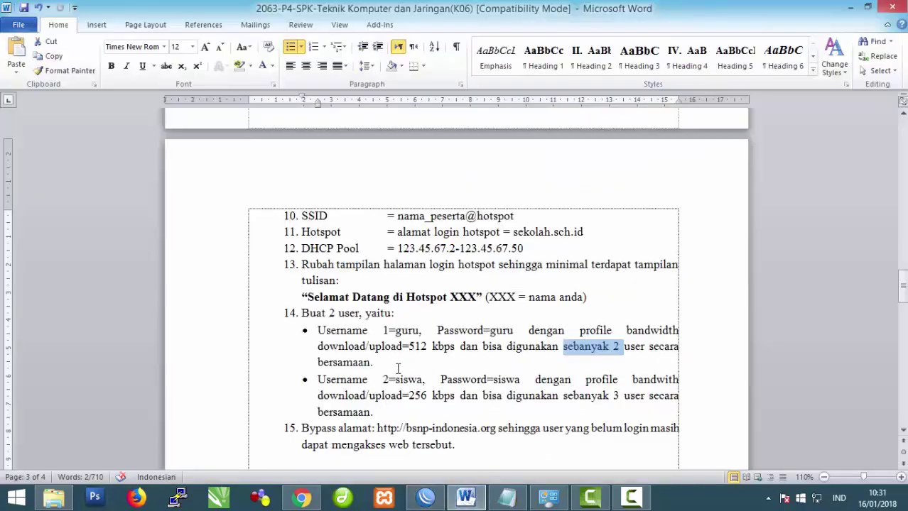
{"action": "double_click", "coordinate": [412, 347]}
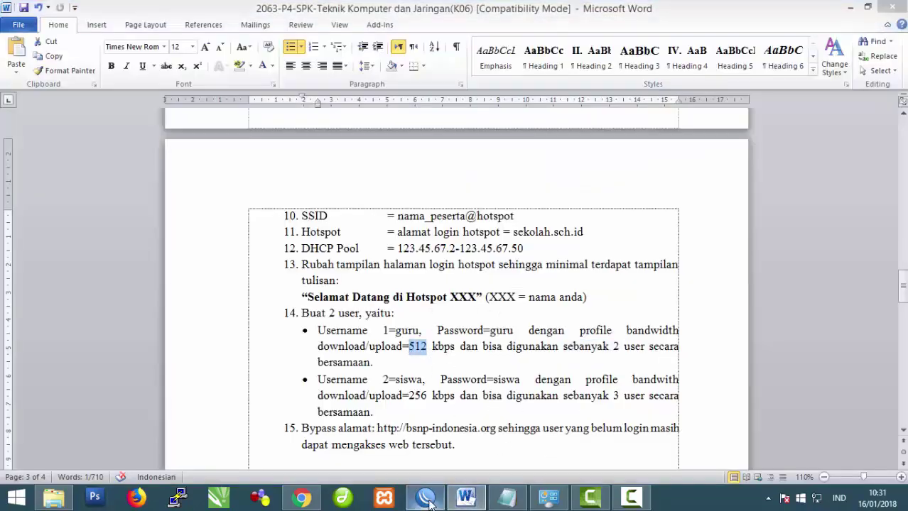
{"action": "left_click", "coordinate": [425, 497]}
{"action": "left_click", "coordinate": [470, 254]}
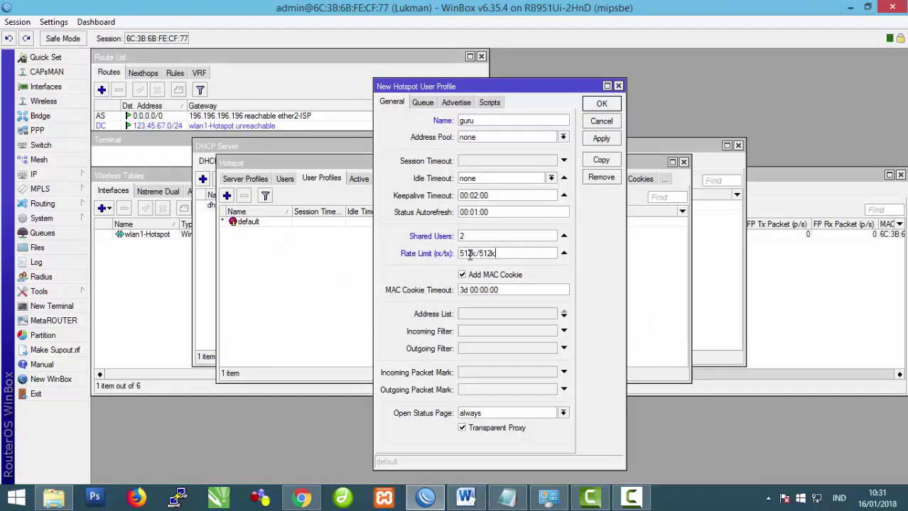
{"action": "left_click", "coordinate": [601, 139]}
{"action": "left_click", "coordinate": [600, 104]}
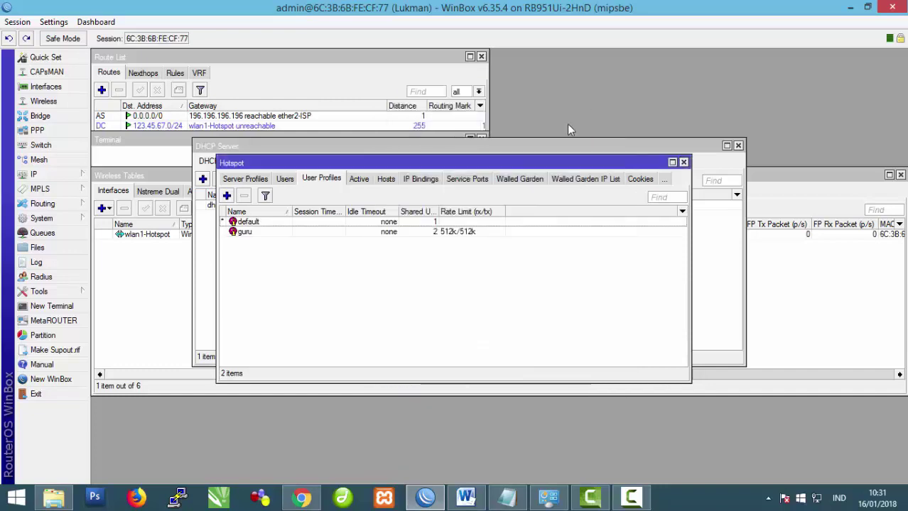
Step: Add a new hotspot user profile named siswa
{"action": "left_click", "coordinate": [226, 196]}
{"action": "key", "text": "shift+Right"}
{"action": "key", "text": "shift+Right"}
{"action": "key", "text": "shift+Right"}
{"action": "type", "text": "sis"}
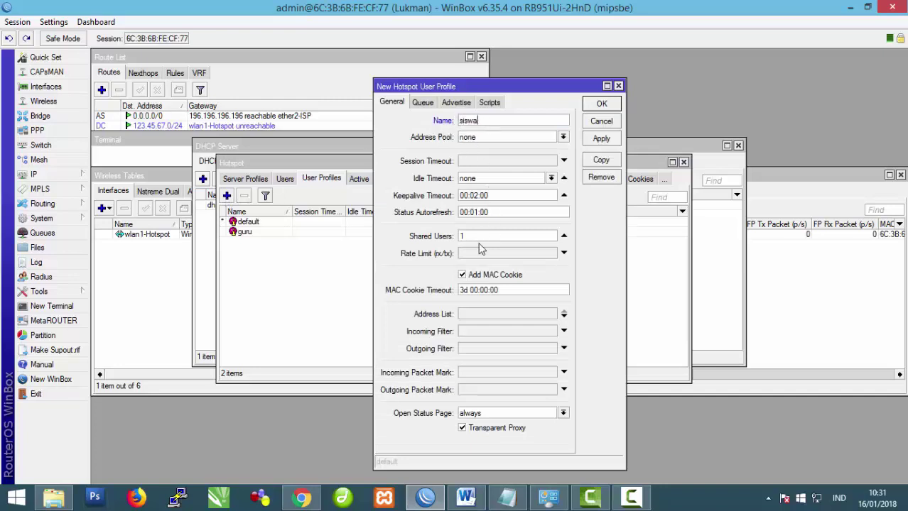
Step: Set the siswa profile's shared users to 3, as the task document specifies
{"action": "left_click", "coordinate": [466, 497]}
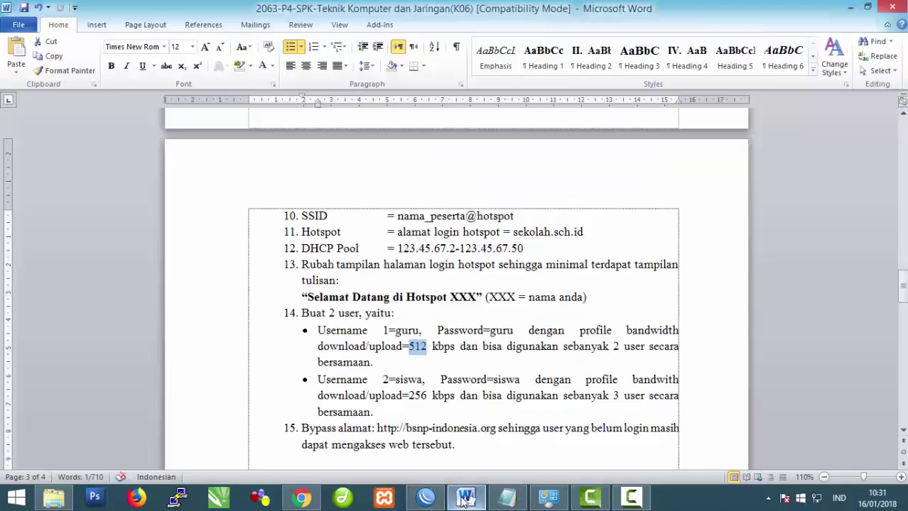
{"action": "left_click_drag", "start_coordinate": [383, 379], "coordinate": [418, 390]}
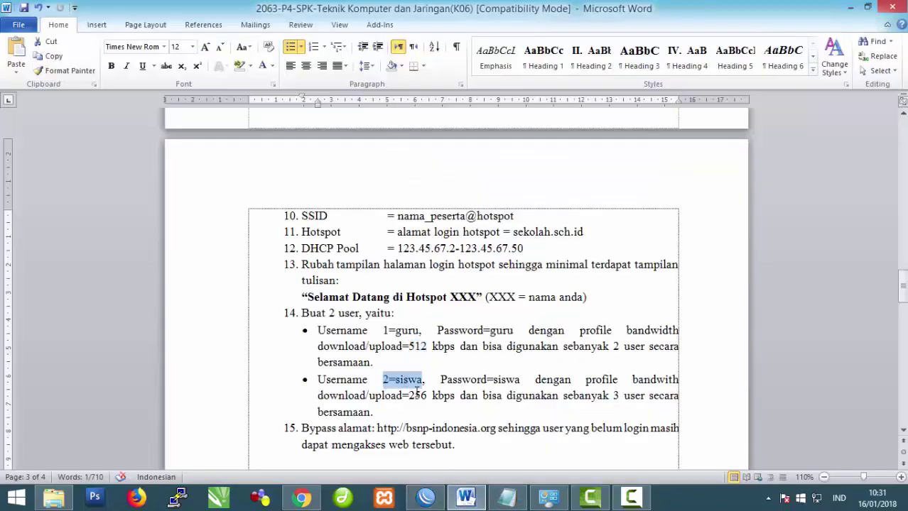
{"action": "double_click", "coordinate": [614, 396]}
{"action": "key", "text": "ctrl+c"}
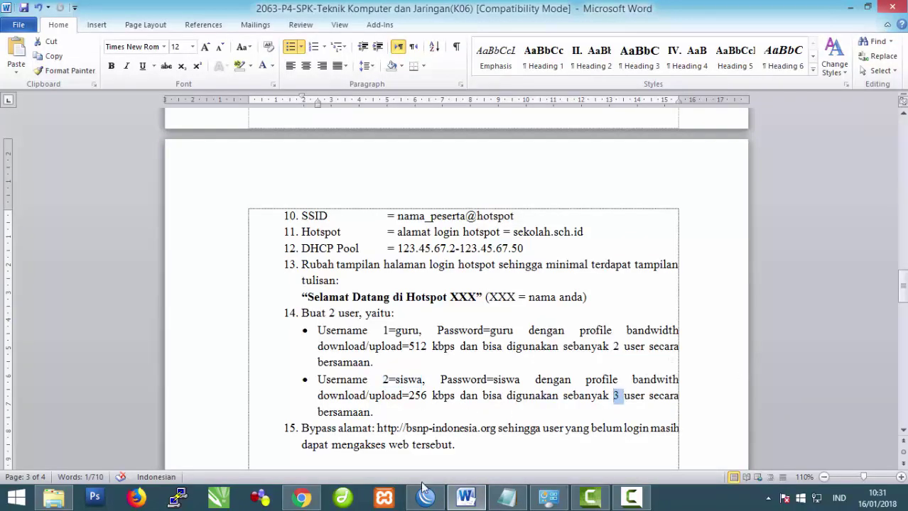
{"action": "left_click", "coordinate": [426, 497]}
{"action": "left_click", "coordinate": [462, 239]}
{"action": "key", "text": "ctrl+v"}
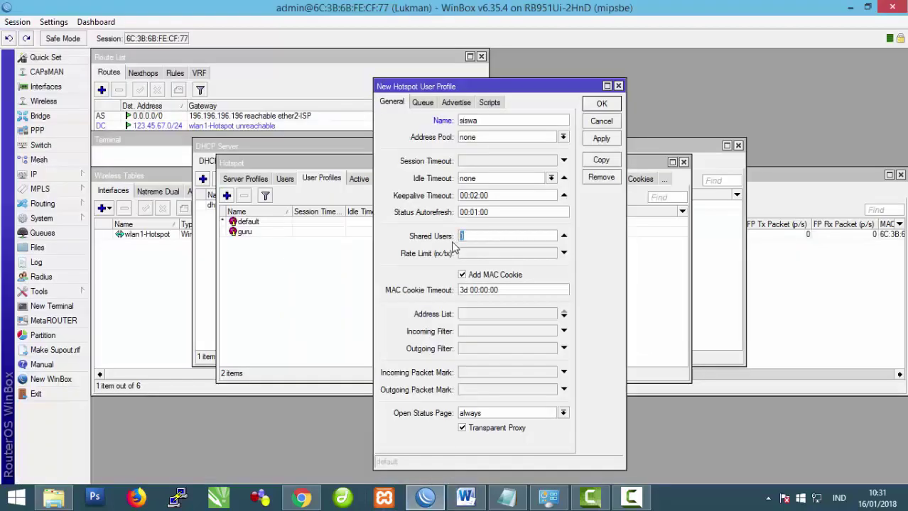
Step: Give the siswa profile a 256k/256k rate limit and save it
{"action": "left_click", "coordinate": [465, 497]}
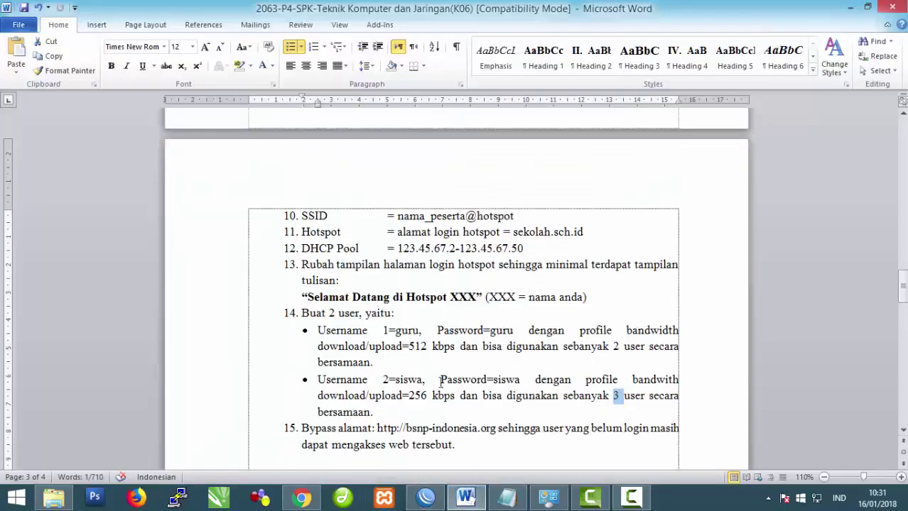
{"action": "double_click", "coordinate": [417, 395]}
{"action": "left_click", "coordinate": [426, 497]}
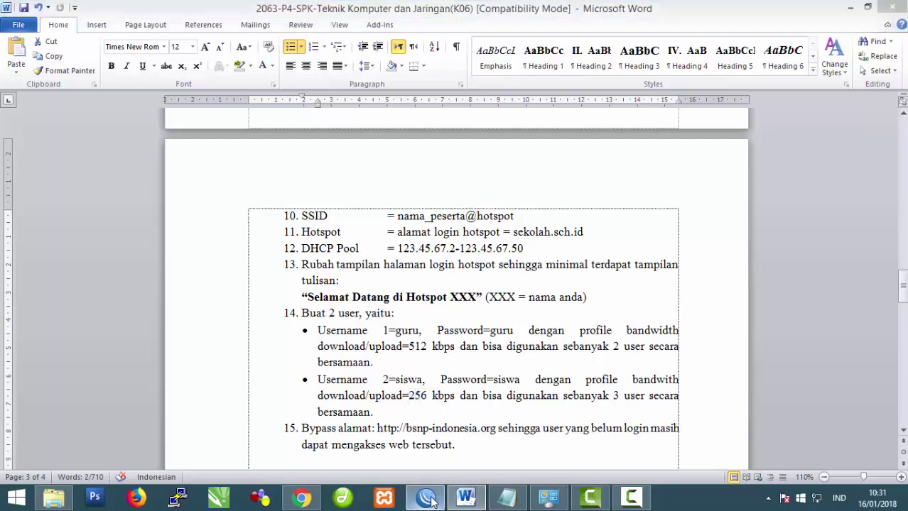
{"action": "left_click", "coordinate": [469, 255]}
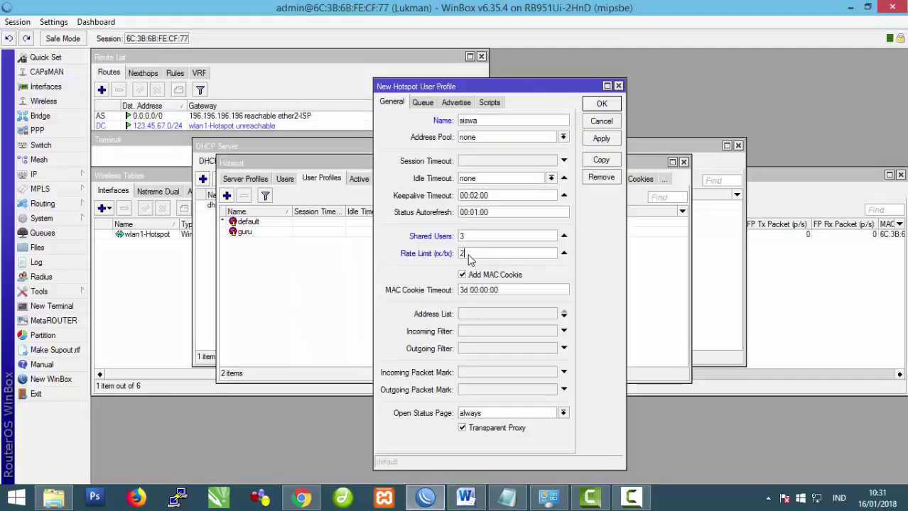
{"action": "type", "text": "256k/256"}
{"action": "left_click", "coordinate": [602, 139]}
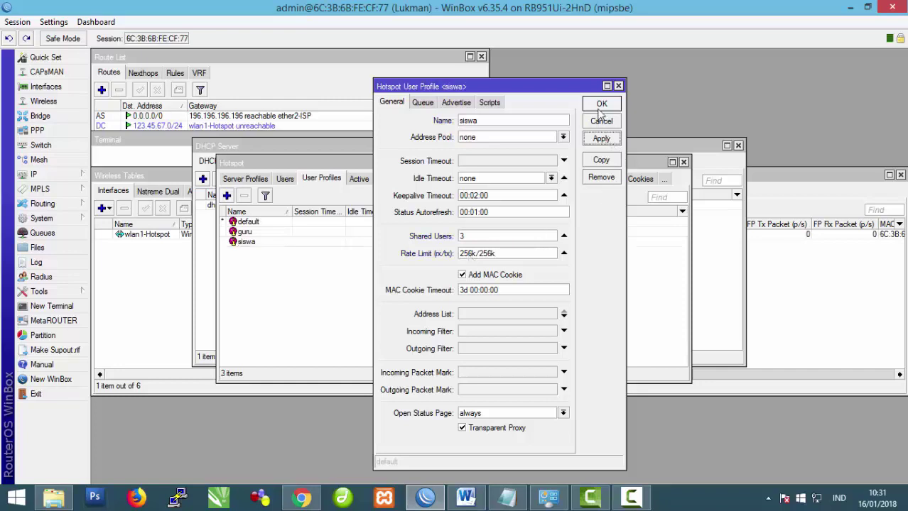
{"action": "left_click", "coordinate": [600, 106]}
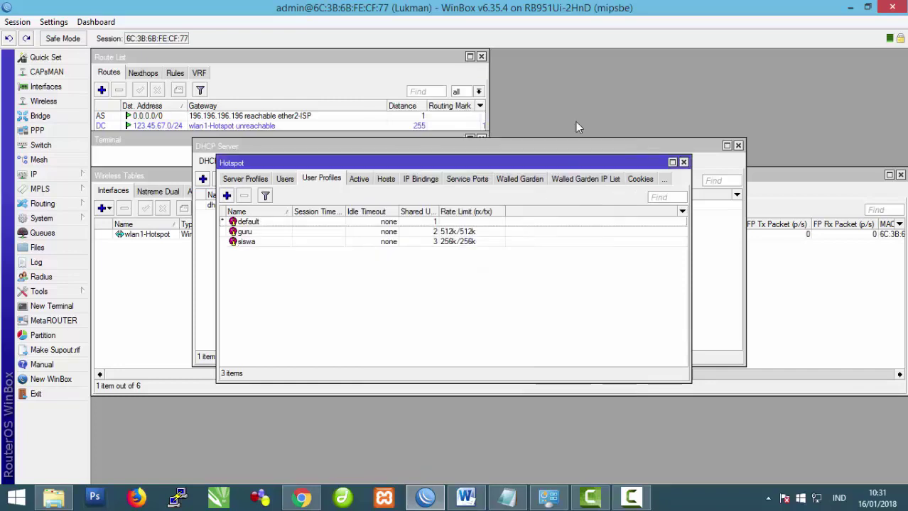
Step: Add a new hotspot user on server hotspot1 named guru
{"action": "left_click", "coordinate": [288, 181]}
{"action": "left_click", "coordinate": [227, 196]}
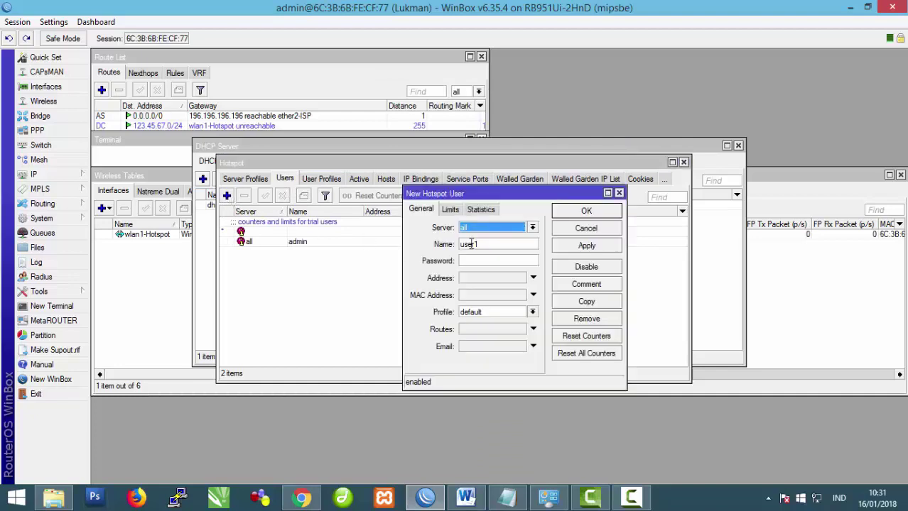
{"action": "left_click", "coordinate": [532, 227]}
{"action": "left_click", "coordinate": [472, 243]}
{"action": "key", "text": "Tab"}
{"action": "type", "text": "gug"}
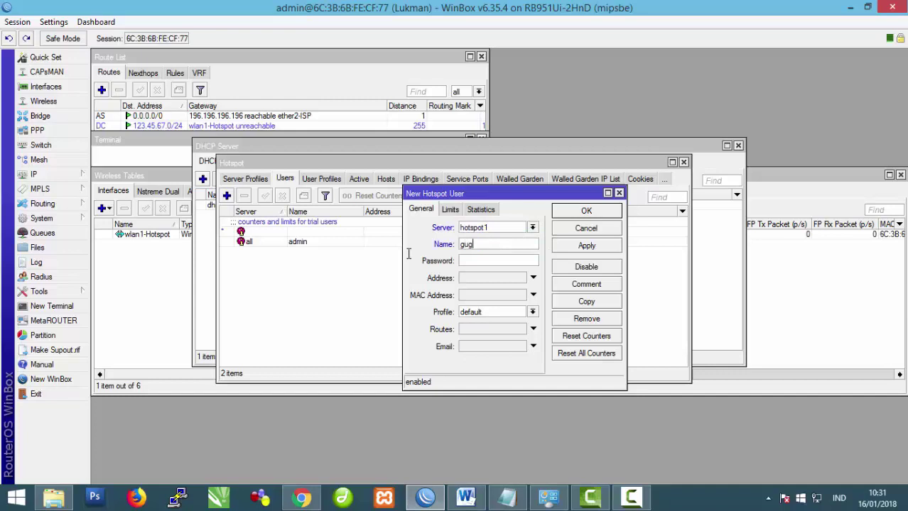
{"action": "type", "text": "ur"}
Step: Assign the guru profile and set the user's password, then save the guru user
{"action": "left_click", "coordinate": [532, 313]}
{"action": "left_click", "coordinate": [532, 327]}
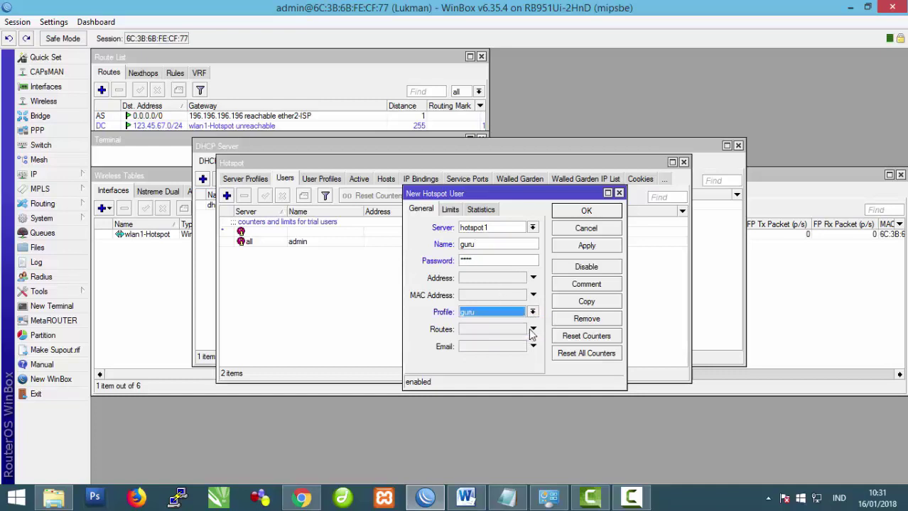
{"action": "double_click", "coordinate": [477, 260]}
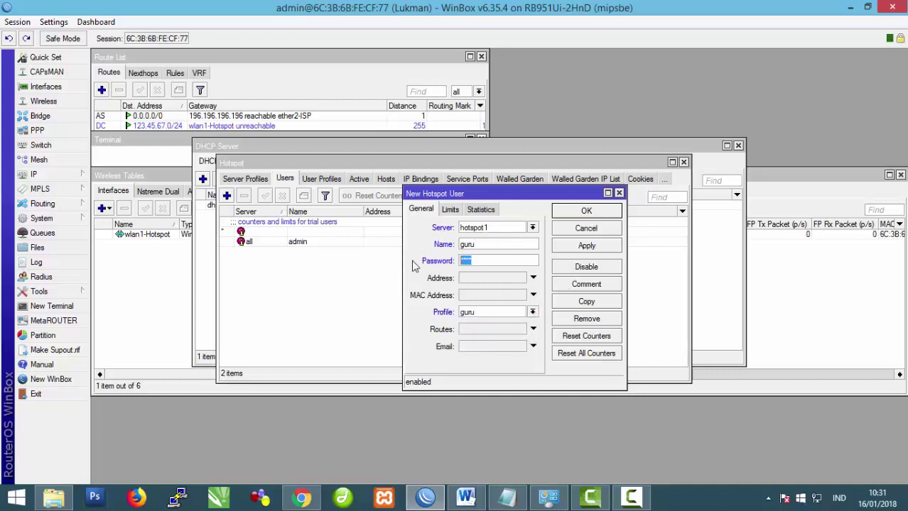
{"action": "type", "text": "guru"}
{"action": "left_click", "coordinate": [532, 313]}
{"action": "left_click", "coordinate": [522, 332]}
{"action": "left_click", "coordinate": [587, 246]}
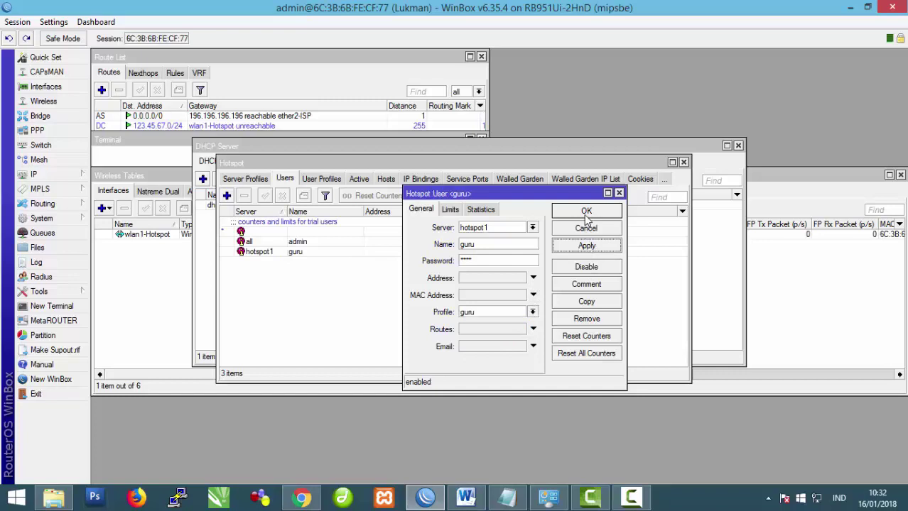
{"action": "left_click", "coordinate": [586, 211]}
Step: Add hotspot1 user siswa with the siswa profile, then bring the Word task sheet forward
{"action": "left_click", "coordinate": [226, 196]}
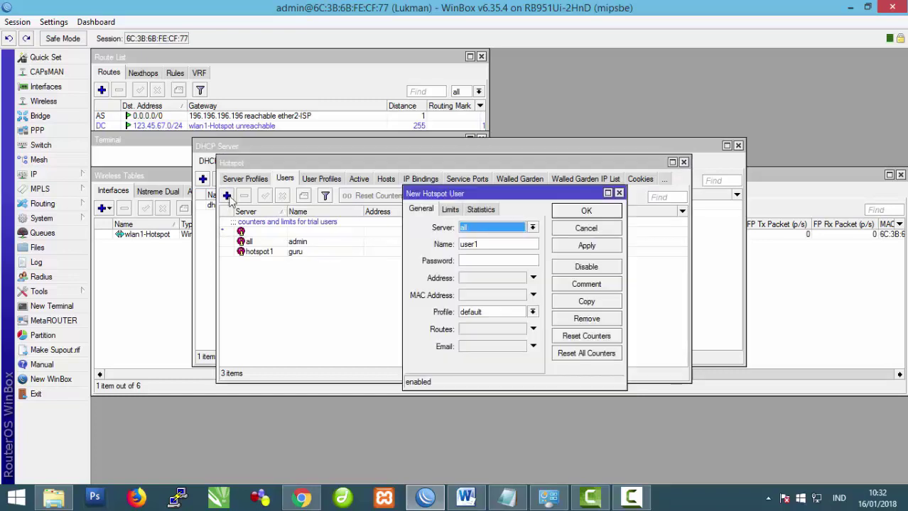
{"action": "left_click", "coordinate": [532, 228]}
{"action": "left_click", "coordinate": [526, 245]}
{"action": "key", "text": "Tab"}
{"action": "type", "text": "sis"}
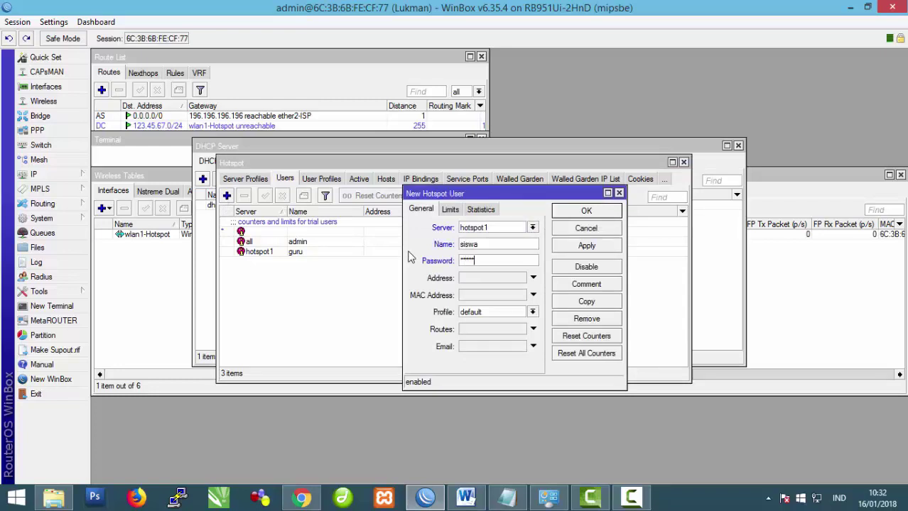
{"action": "left_click", "coordinate": [532, 312]}
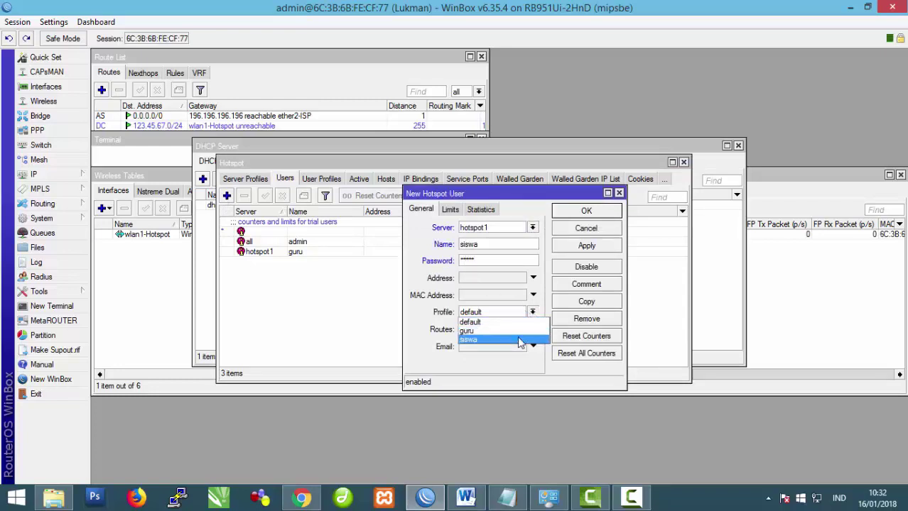
{"action": "left_click", "coordinate": [521, 338]}
{"action": "left_click", "coordinate": [587, 246]}
{"action": "left_click", "coordinate": [585, 211]}
{"action": "left_click", "coordinate": [461, 499]}
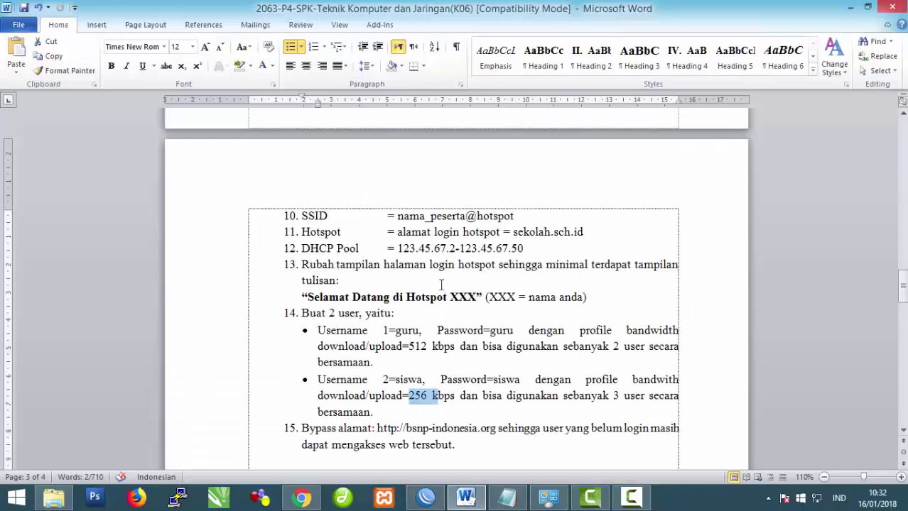
Step: Replace bsnp-indonesia.org with smuba.sch.id in item 15 and save the document
{"action": "scroll", "coordinate": [442, 266], "scroll_direction": "down", "scroll_amount": 5}
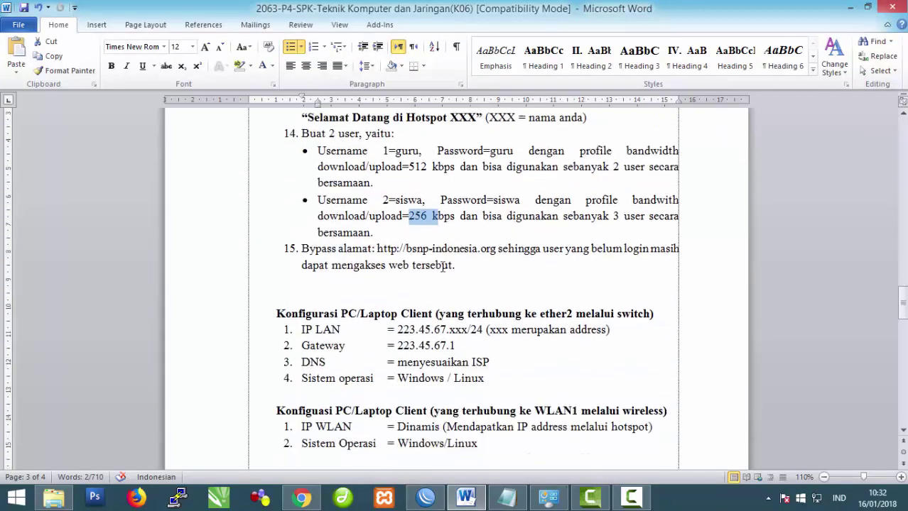
{"action": "left_click_drag", "start_coordinate": [407, 250], "coordinate": [490, 251]}
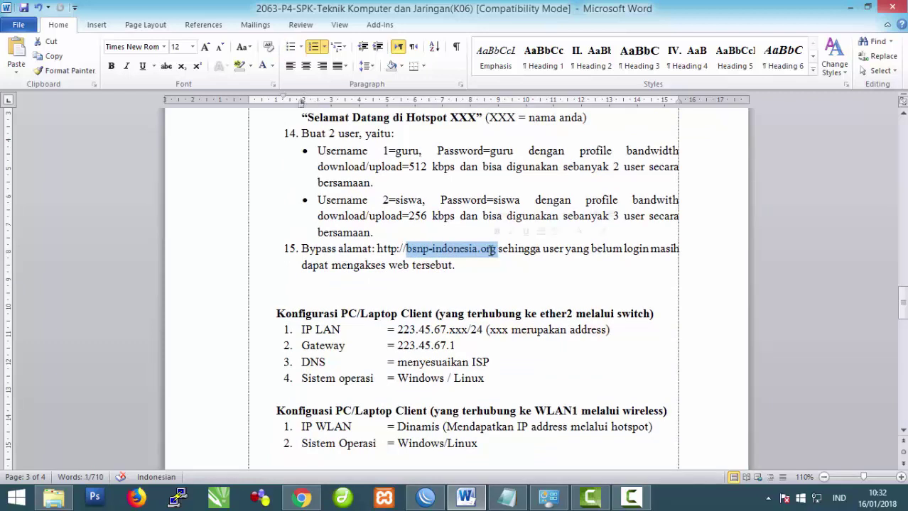
{"action": "type", "text": "smuba.sch"}
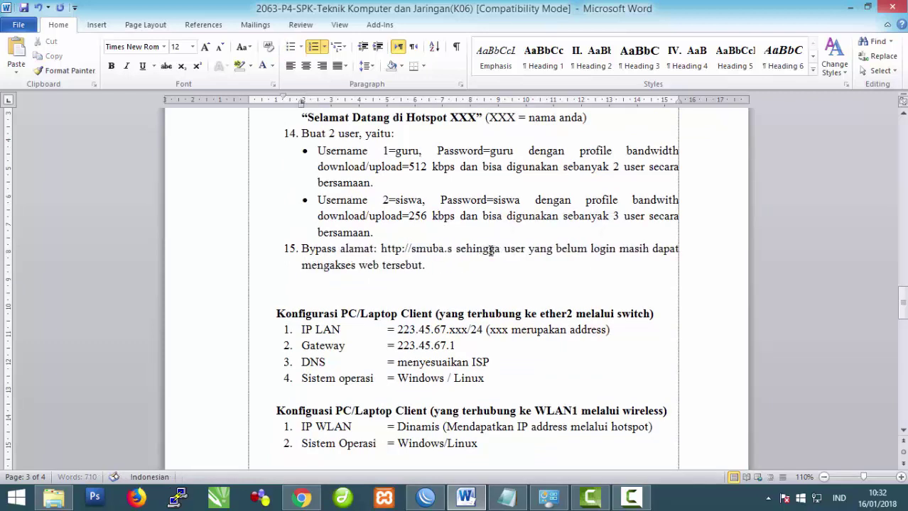
{"action": "type", "text": ".id"}
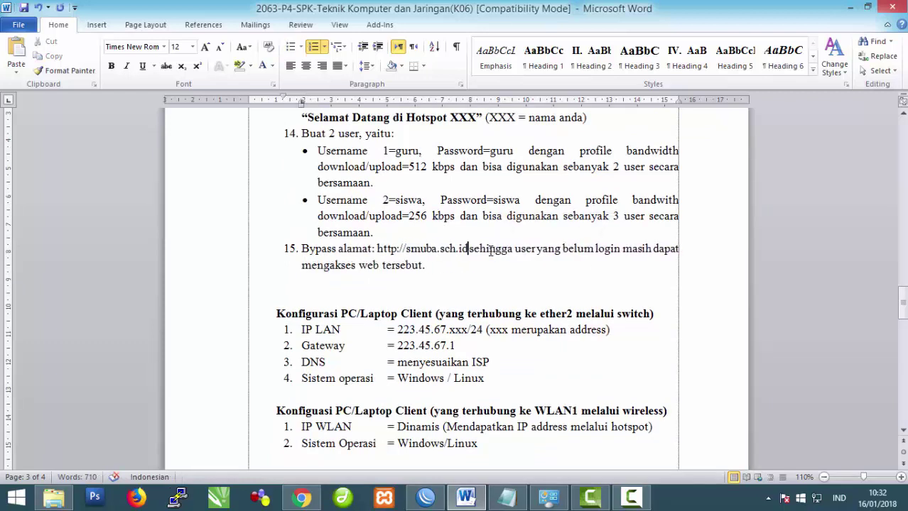
{"action": "key", "text": "ctrl+s"}
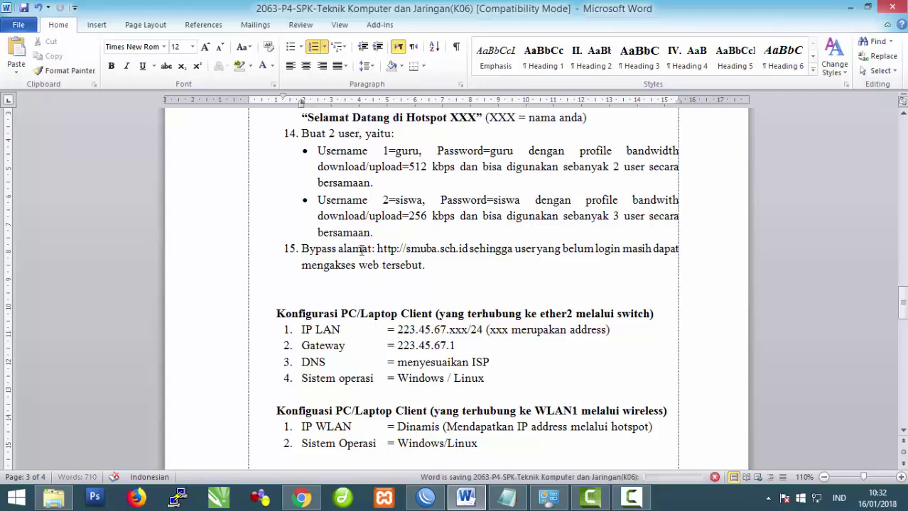
{"action": "left_click_drag", "start_coordinate": [303, 250], "coordinate": [469, 246]}
{"action": "left_click", "coordinate": [454, 297]}
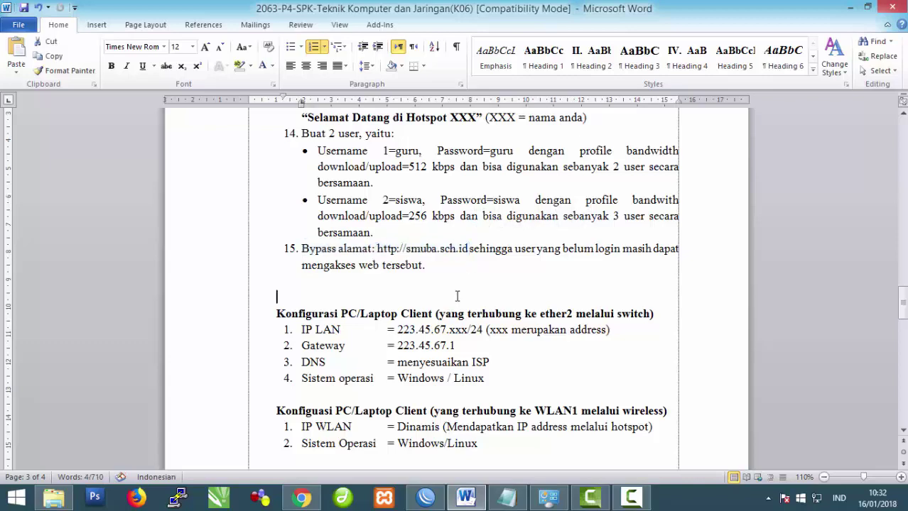
{"action": "left_click", "coordinate": [425, 497]}
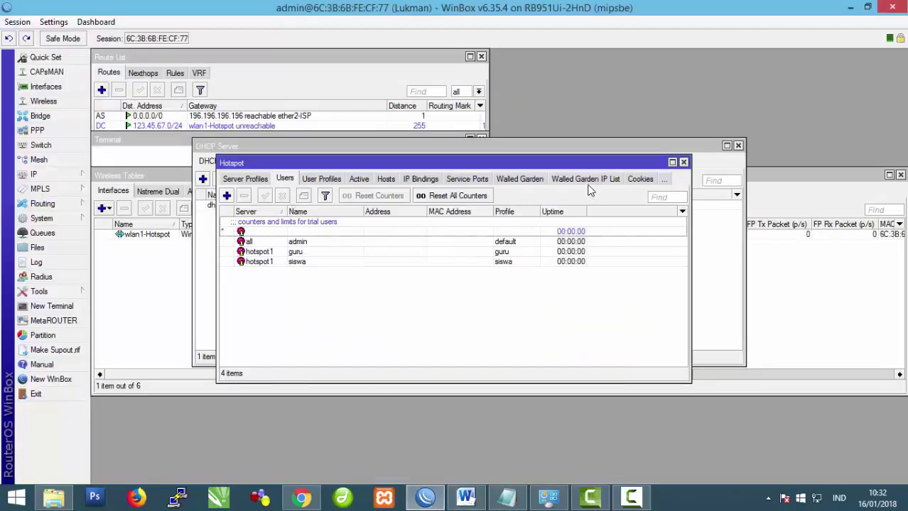
{"action": "left_click", "coordinate": [527, 179]}
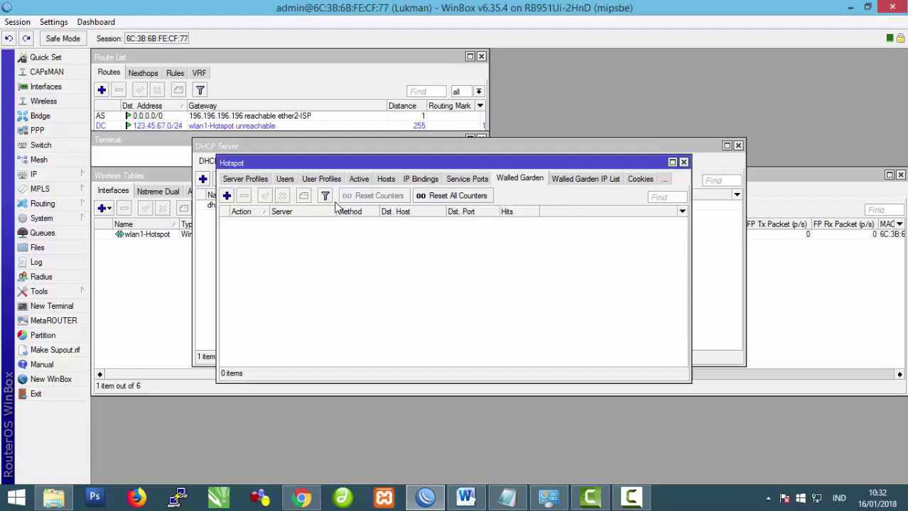
{"action": "left_click", "coordinate": [227, 196]}
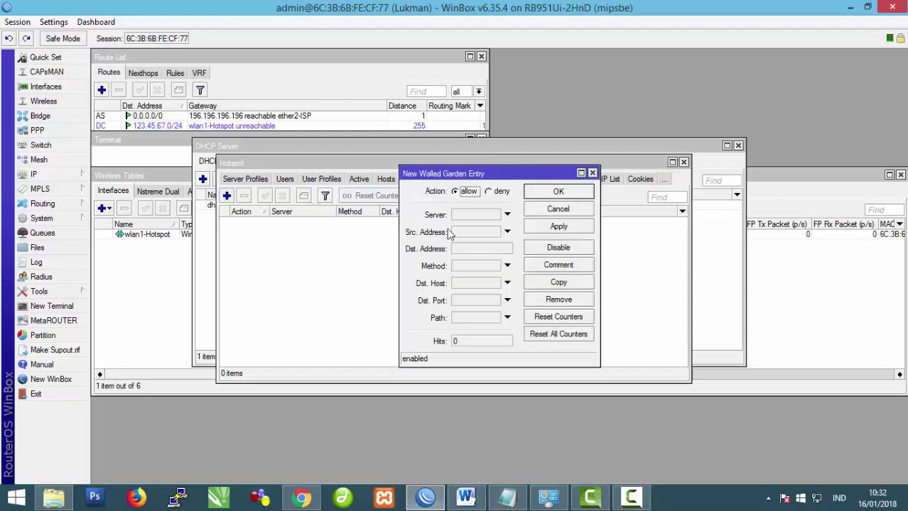
{"action": "left_click", "coordinate": [460, 284]}
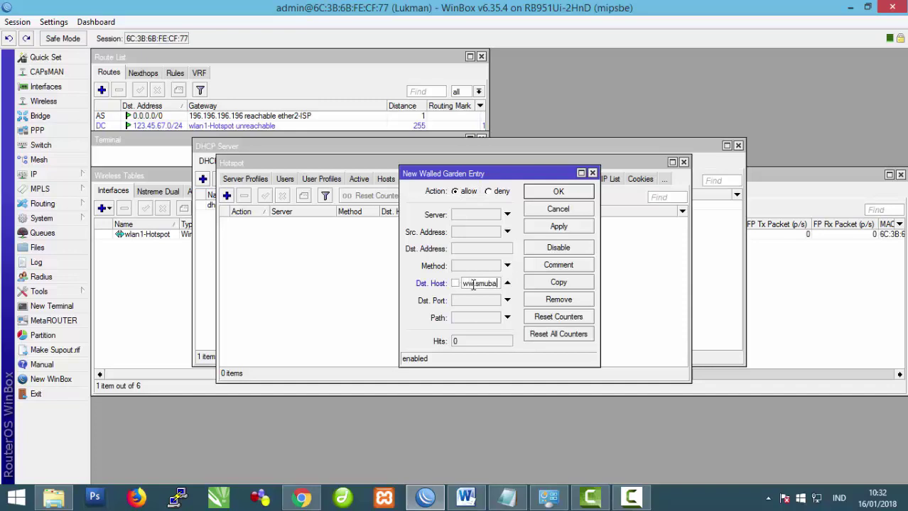
{"action": "type", "text": "h.id"}
{"action": "left_click", "coordinate": [559, 227]}
{"action": "left_click", "coordinate": [558, 193]}
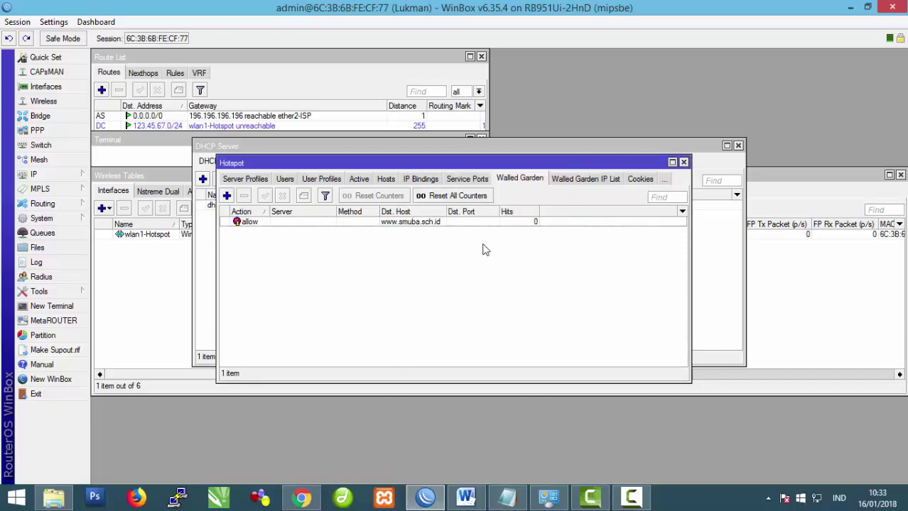
Step: Change the wlan1-Hotspot wireless interface's SSID to chomest@hotspot and apply it
{"action": "left_click", "coordinate": [43, 101]}
{"action": "double_click", "coordinate": [190, 240]}
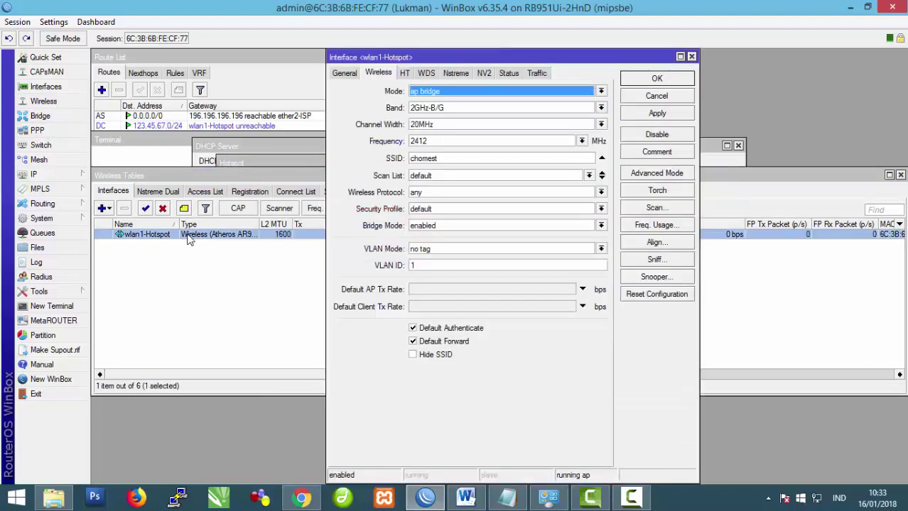
{"action": "left_click", "coordinate": [441, 158]}
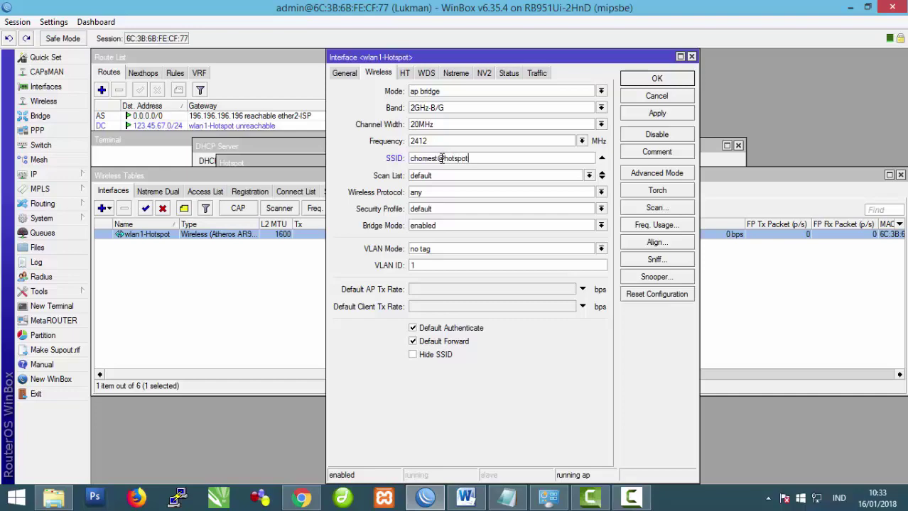
{"action": "left_click", "coordinate": [664, 113]}
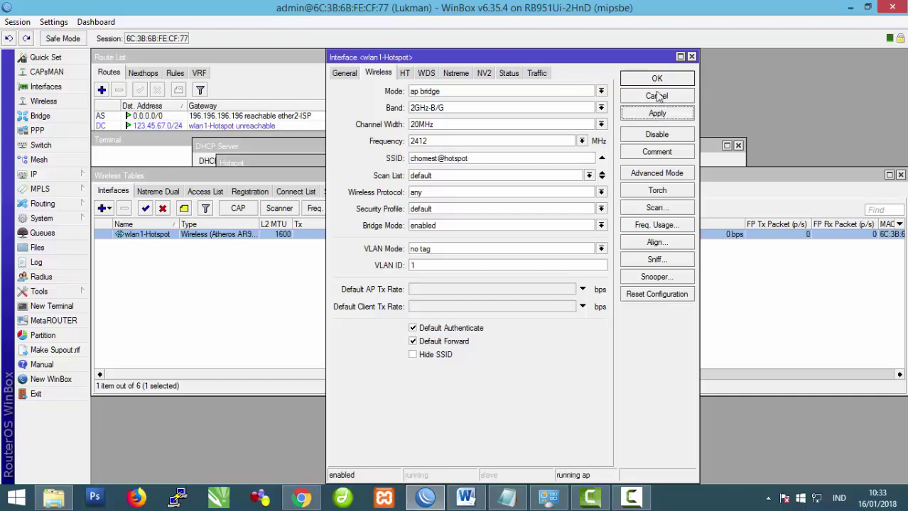
{"action": "left_click", "coordinate": [655, 79]}
Step: Turn the PC's Wi-Fi on and disable the wired Ethernet adapter
{"action": "left_click", "coordinate": [465, 497]}
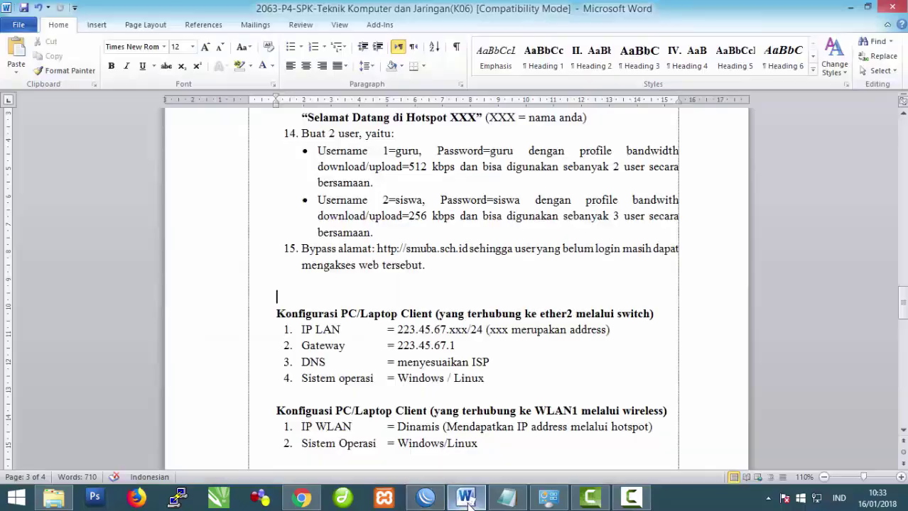
{"action": "scroll", "coordinate": [484, 385], "scroll_direction": "up", "scroll_amount": 3}
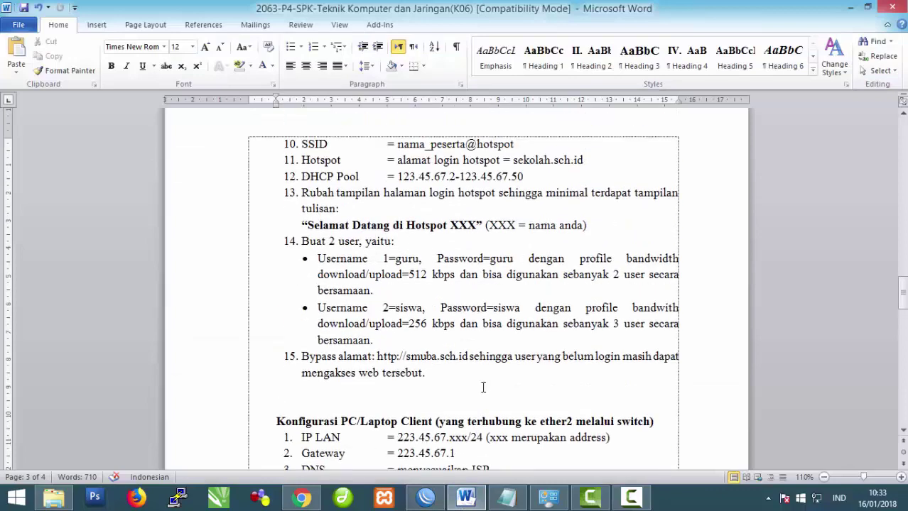
{"action": "left_click", "coordinate": [817, 498]}
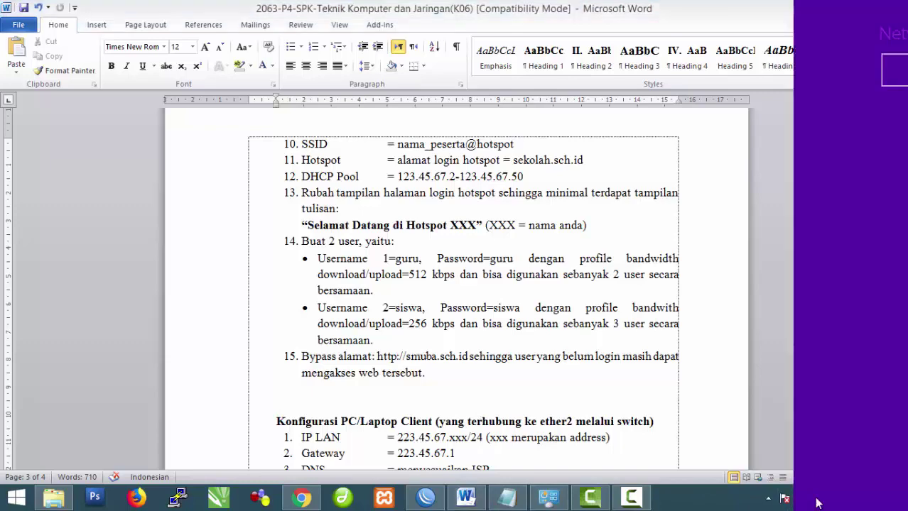
{"action": "left_click", "coordinate": [874, 290]}
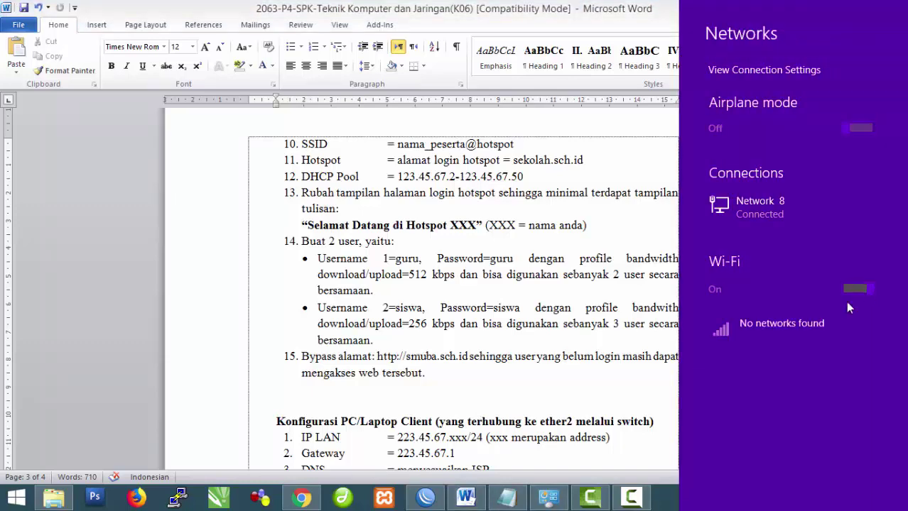
{"action": "left_click", "coordinate": [548, 497]}
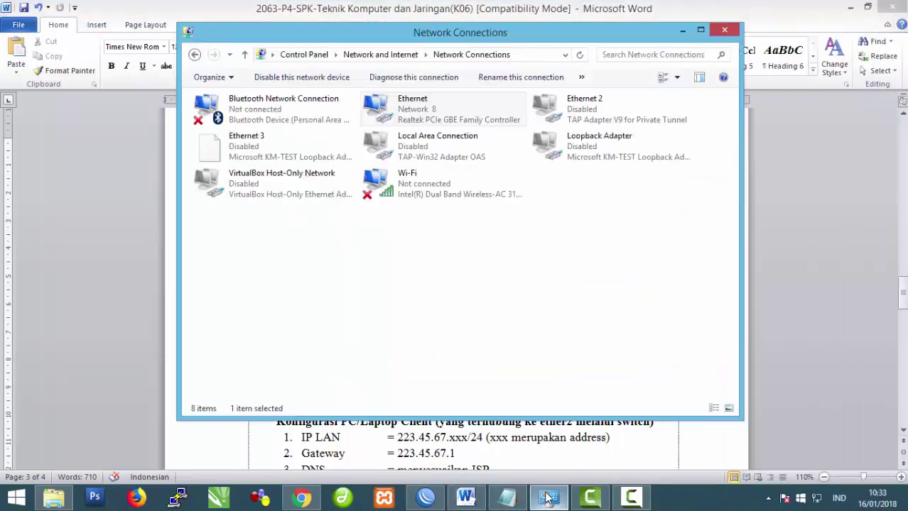
{"action": "left_click", "coordinate": [294, 77]}
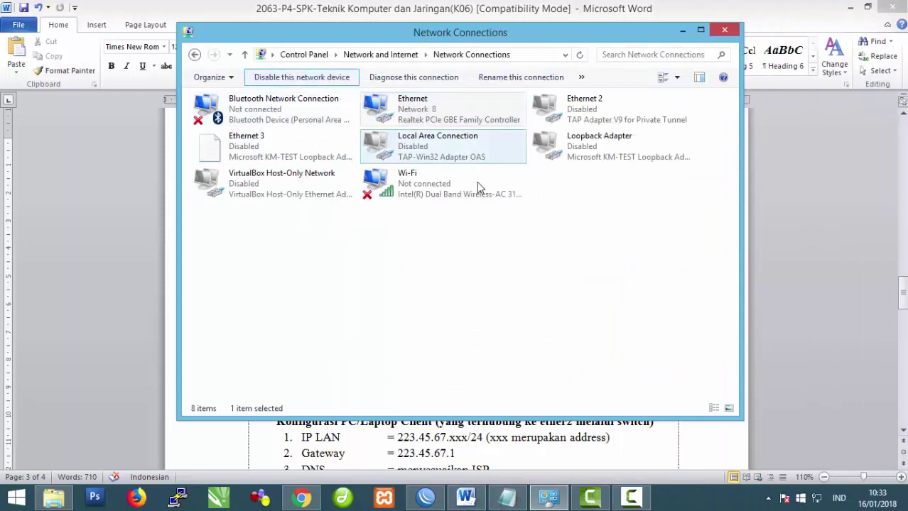
Step: Connect the Wi-Fi to the chomest@hotspot network and dismiss the router reconnect prompt
{"action": "left_click", "coordinate": [815, 498]}
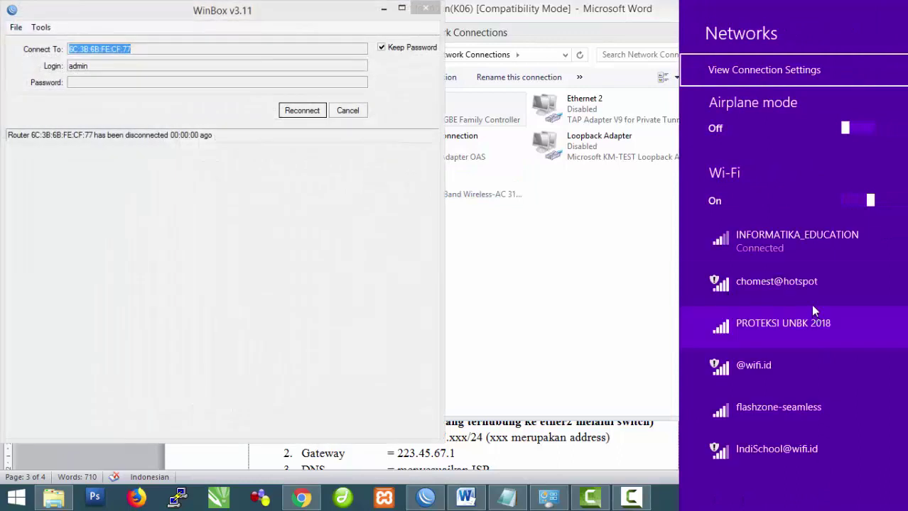
{"action": "left_click", "coordinate": [805, 285]}
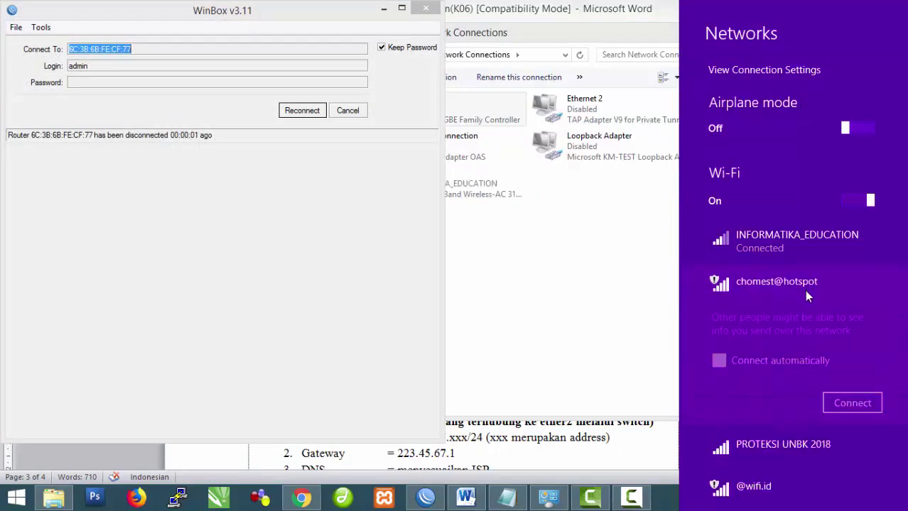
{"action": "left_click", "coordinate": [843, 404]}
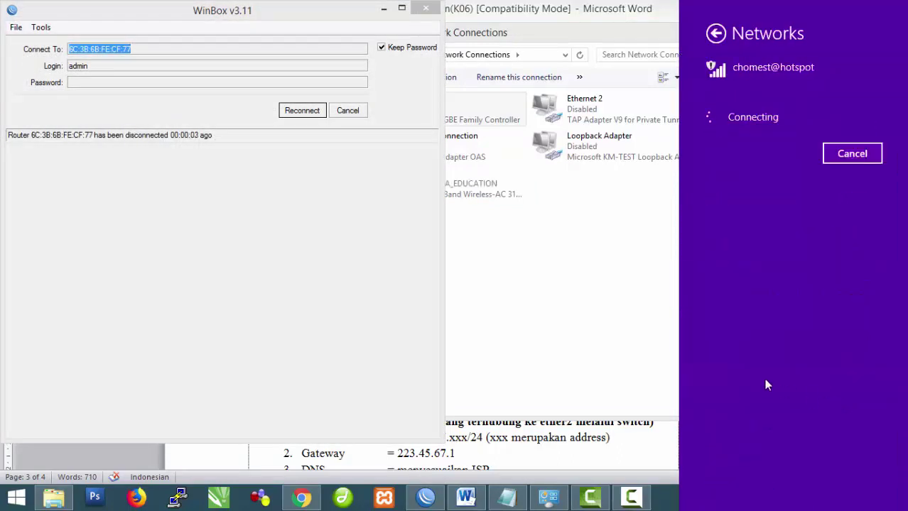
{"action": "left_click", "coordinate": [347, 112]}
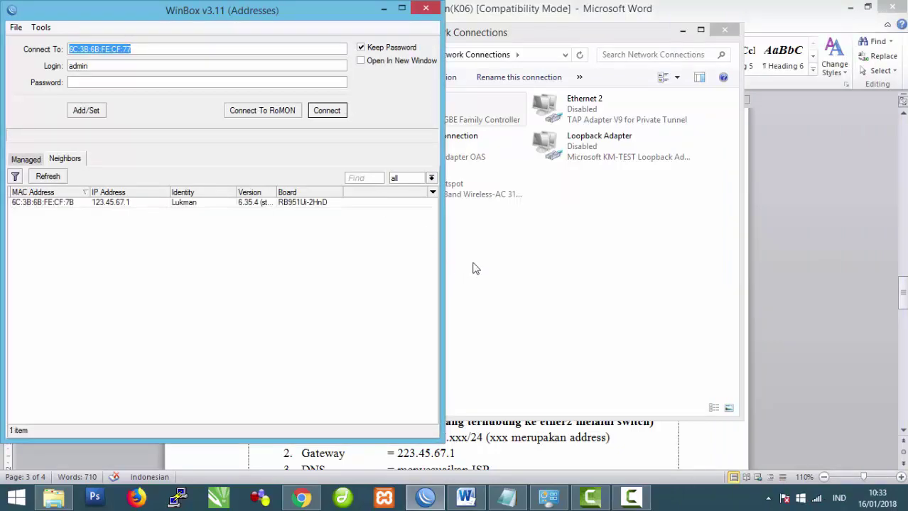
Step: Minimize the Network Connections and WinBox windows
{"action": "left_click", "coordinate": [475, 268]}
{"action": "left_click", "coordinate": [682, 31]}
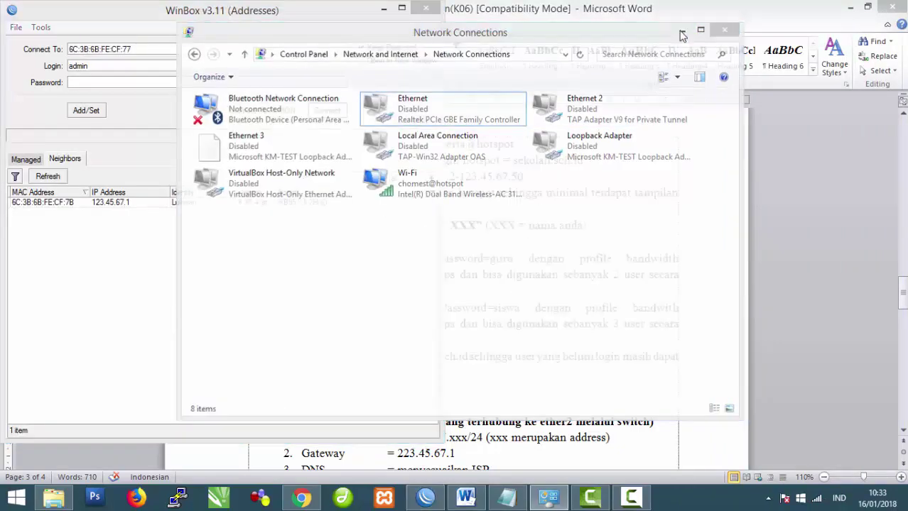
{"action": "left_click", "coordinate": [384, 10]}
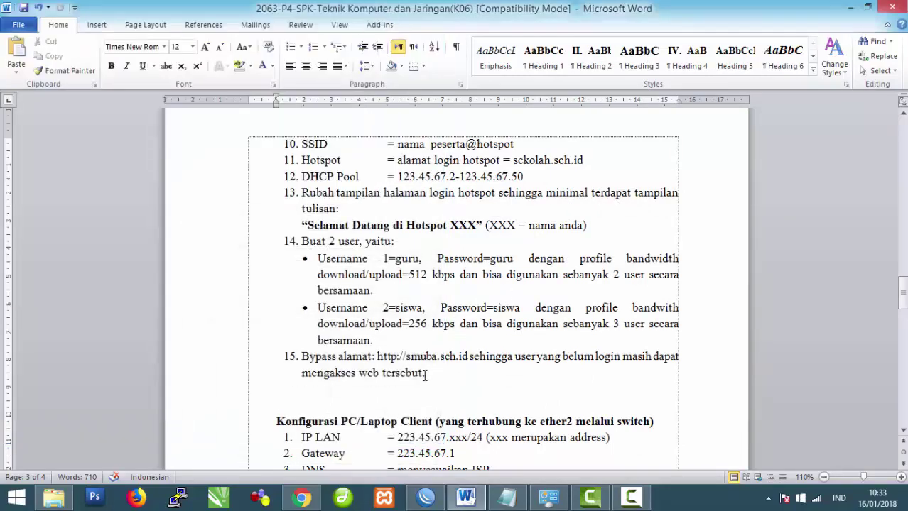
Step: Launch Firefox and try loading google.co.id to test internet access
{"action": "left_click", "coordinate": [136, 499]}
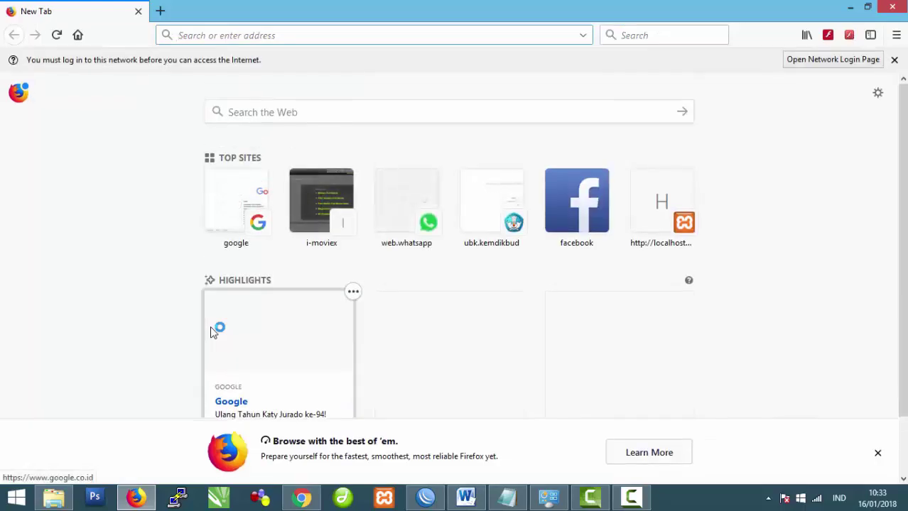
{"action": "type", "text": "google.co.id"}
{"action": "key", "text": "Return"}
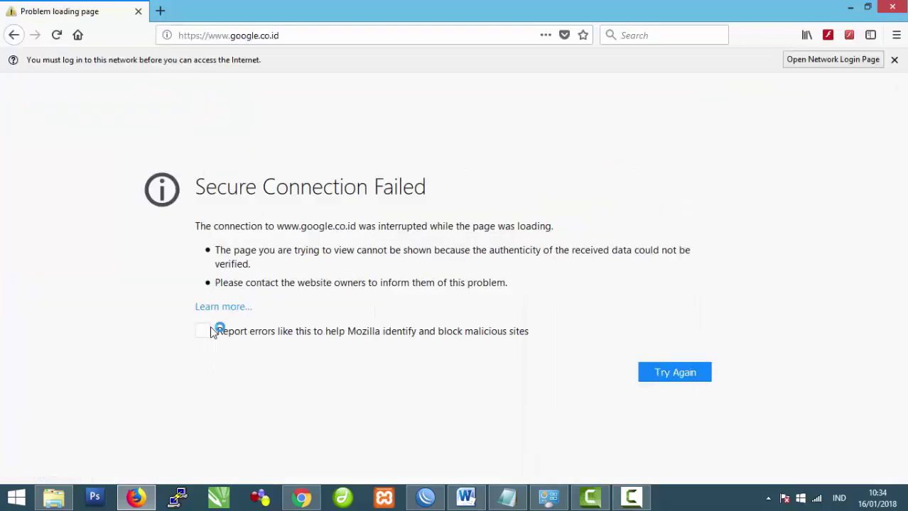
{"action": "left_click", "coordinate": [59, 38]}
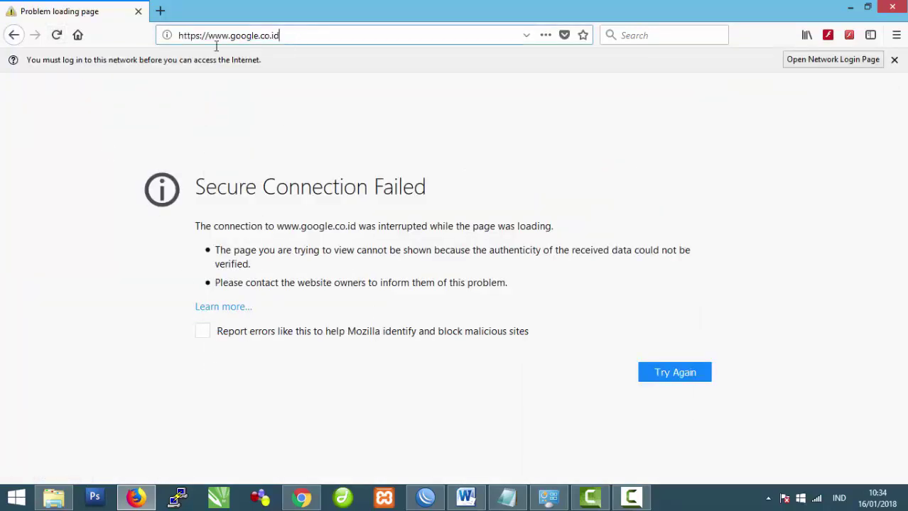
Step: Load 123.45.68.1 to reach the hotspot login page with the Selamat Datang greeting
{"action": "left_click", "coordinate": [241, 39]}
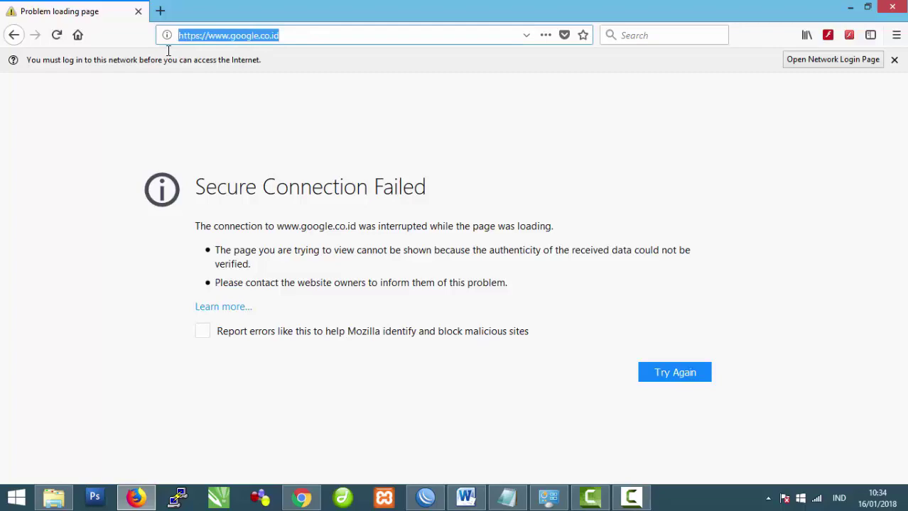
{"action": "type", "text": "123"}
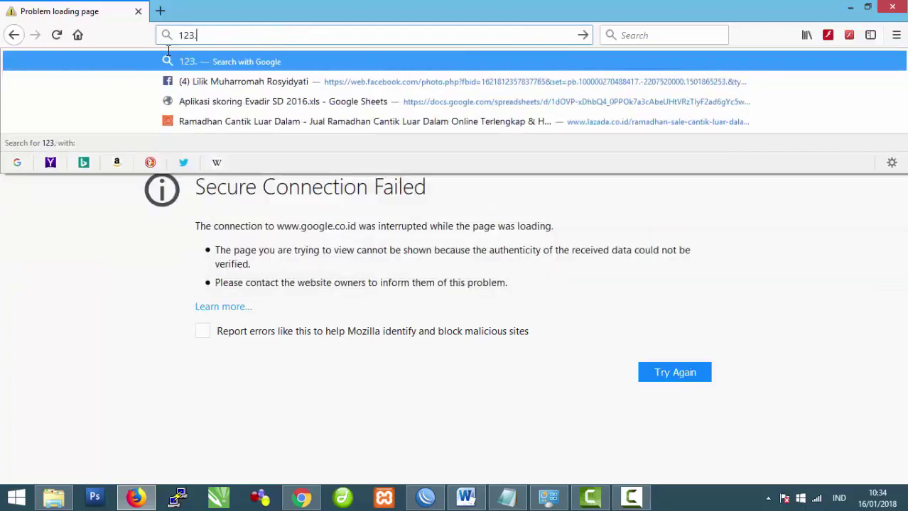
{"action": "type", "text": ".45,68"}
{"action": "key", "text": "BackSpace"}
{"action": "key", "text": "BackSpace"}
{"action": "key", "text": "BackSpace"}
{"action": "type", "text": ".6"}
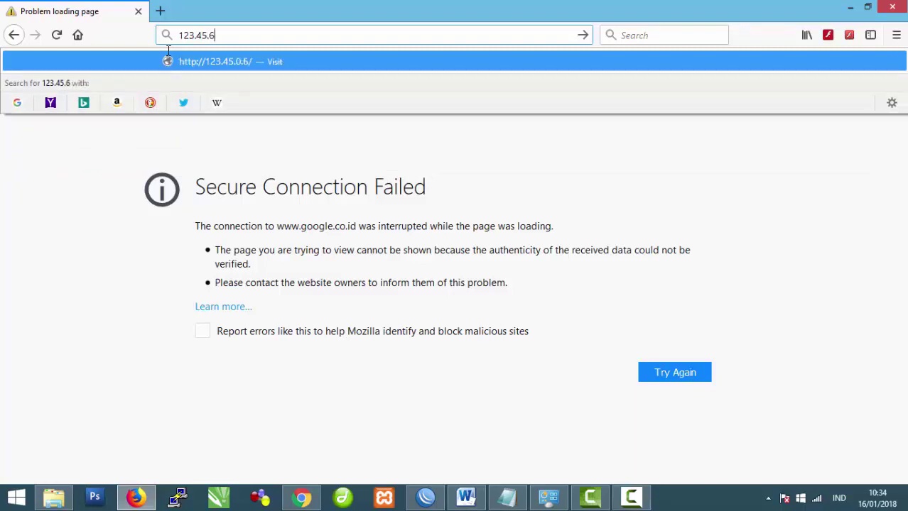
{"action": "type", "text": "8.1"}
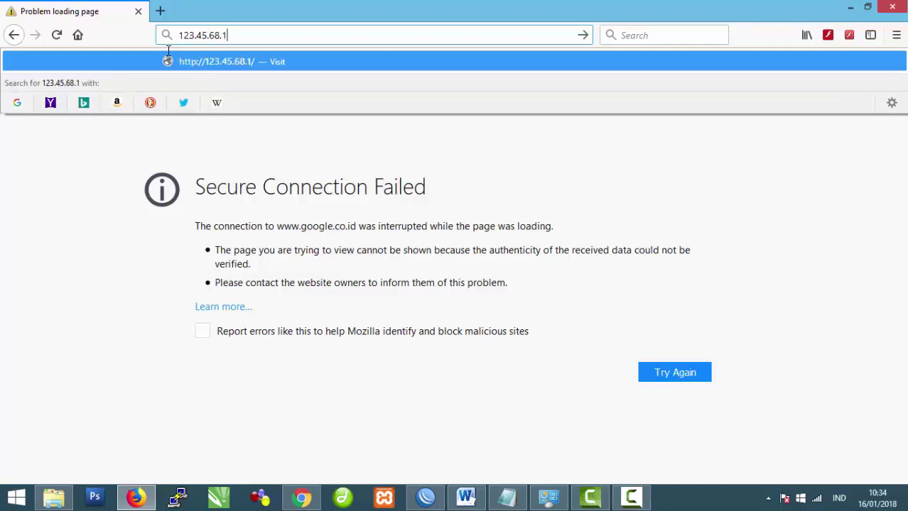
{"action": "key", "text": "Return"}
{"action": "left_click", "coordinate": [250, 244]}
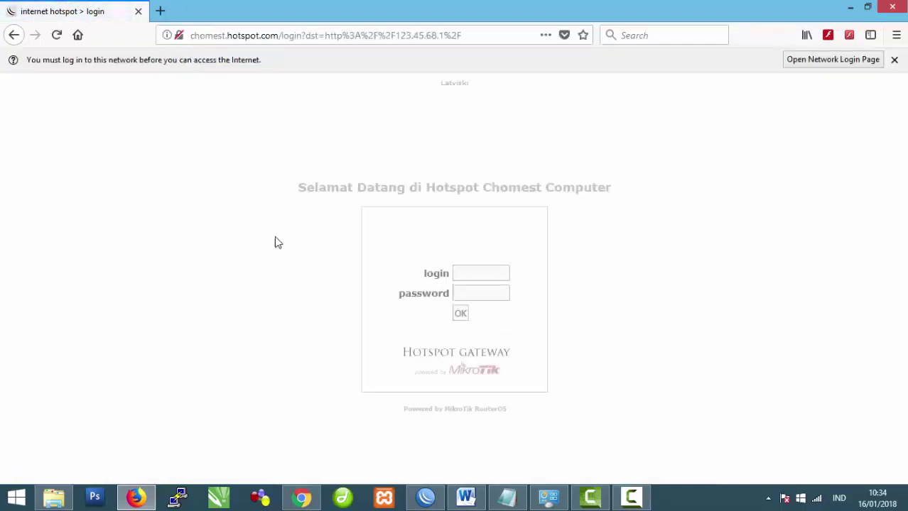
{"action": "left_click_drag", "start_coordinate": [302, 190], "coordinate": [604, 211]}
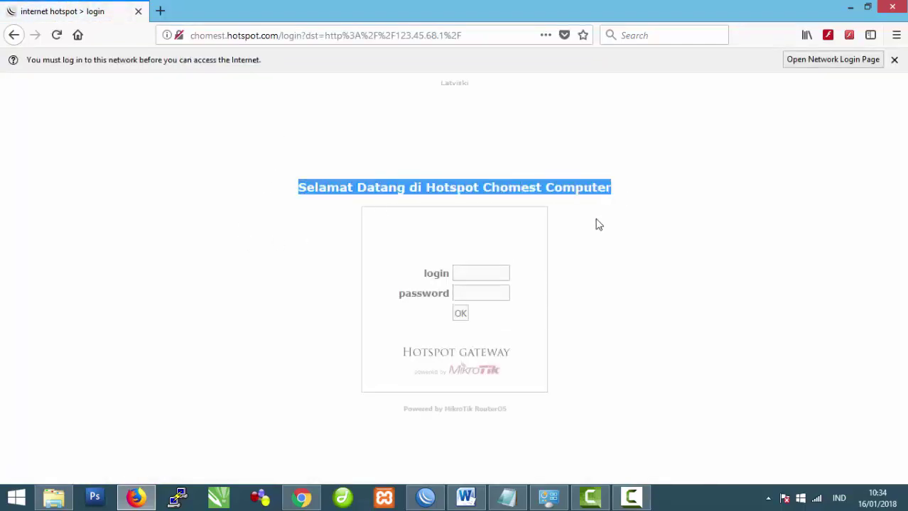
{"action": "left_click", "coordinate": [603, 211]}
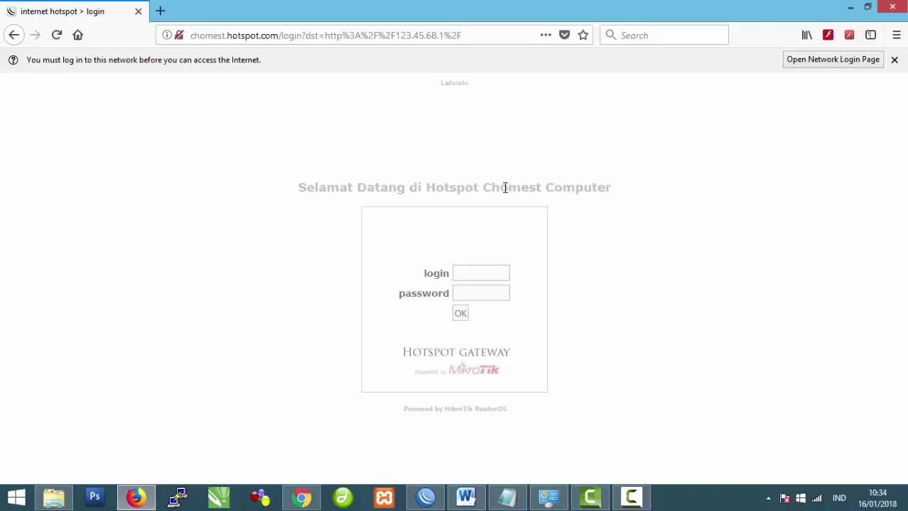
{"action": "left_click", "coordinate": [302, 497]}
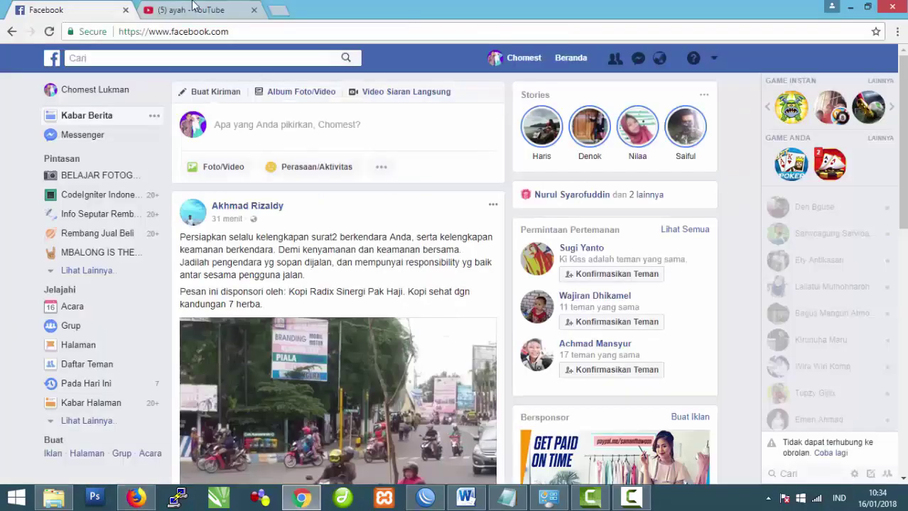
Step: Reload the YouTube and Facebook tabs to test whether they are blocked
{"action": "left_click", "coordinate": [195, 8]}
{"action": "left_click", "coordinate": [49, 32]}
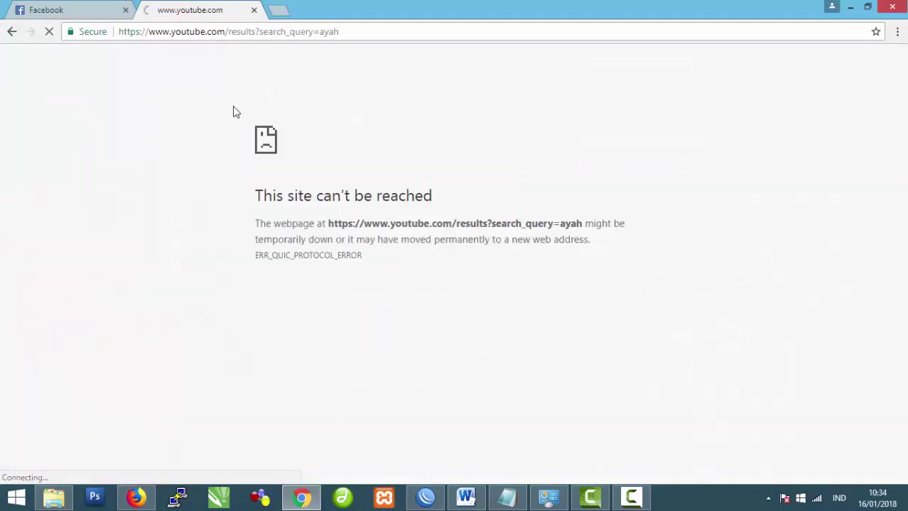
{"action": "left_click", "coordinate": [84, 10]}
{"action": "left_click", "coordinate": [49, 31]}
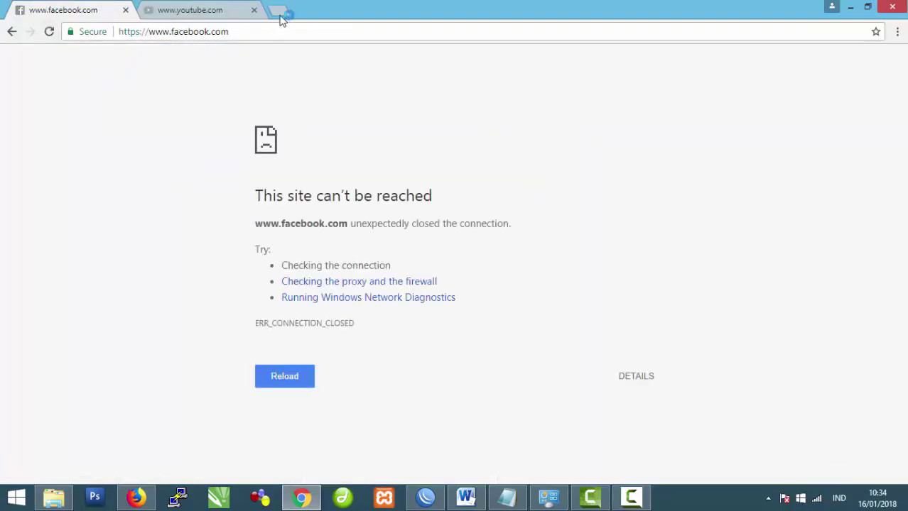
Step: Visit smuba.sch.id in a new tab and reload the hotspot login page
{"action": "key", "text": "ctrl+t"}
{"action": "type", "text": "smuba.sch.id"}
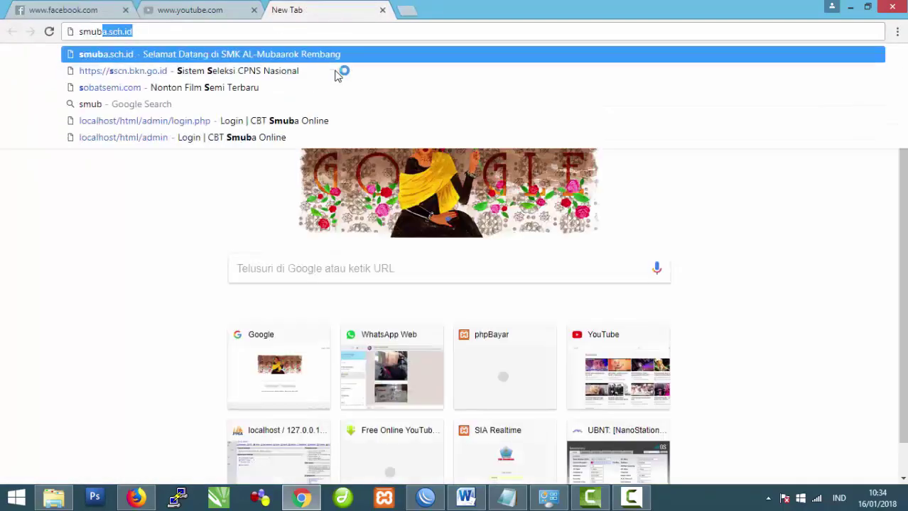
{"action": "key", "text": "Return"}
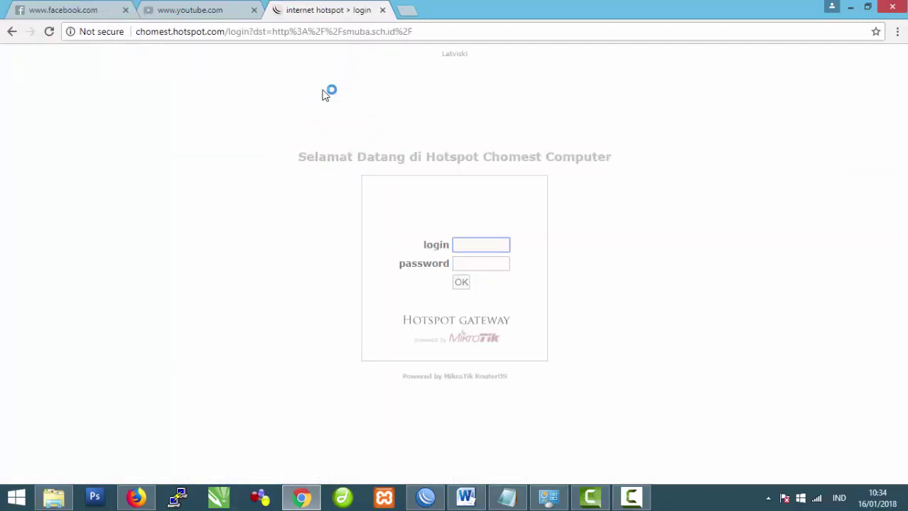
{"action": "left_click", "coordinate": [49, 33]}
{"action": "left_click", "coordinate": [49, 33]}
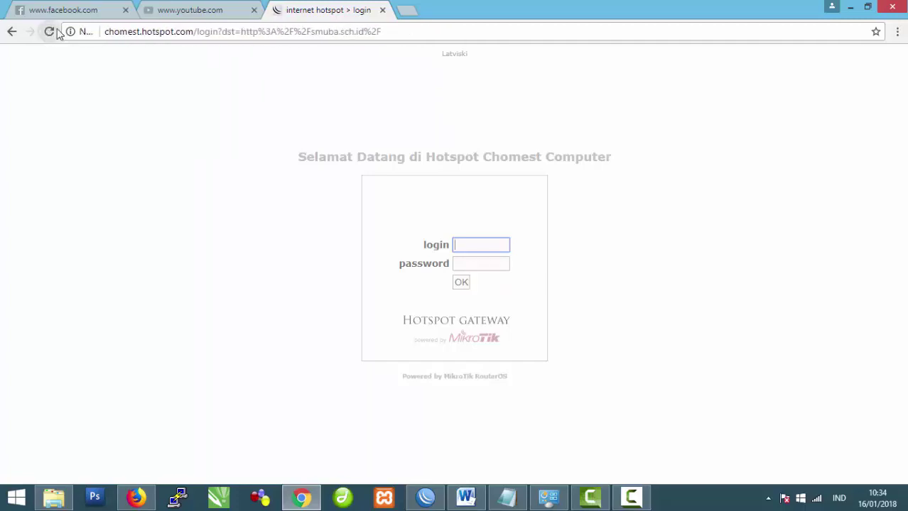
Step: Confirm YouTube is still blocked, return to the login tab, and restore WinBox
{"action": "left_click", "coordinate": [196, 9]}
{"action": "left_click", "coordinate": [50, 33]}
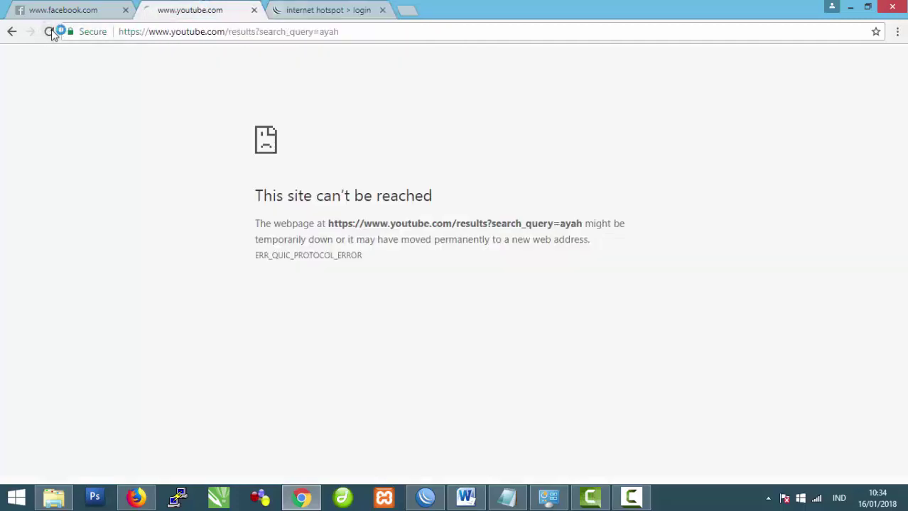
{"action": "left_click", "coordinate": [50, 33]}
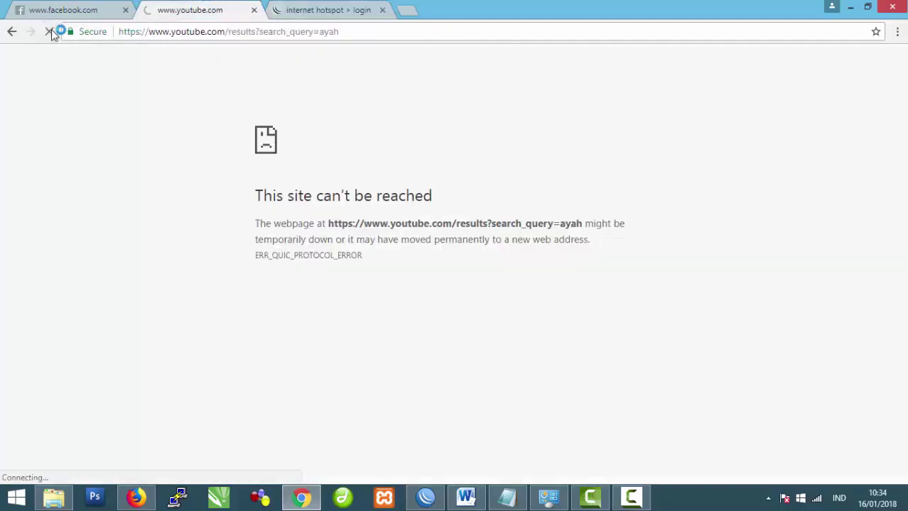
{"action": "left_click", "coordinate": [324, 10]}
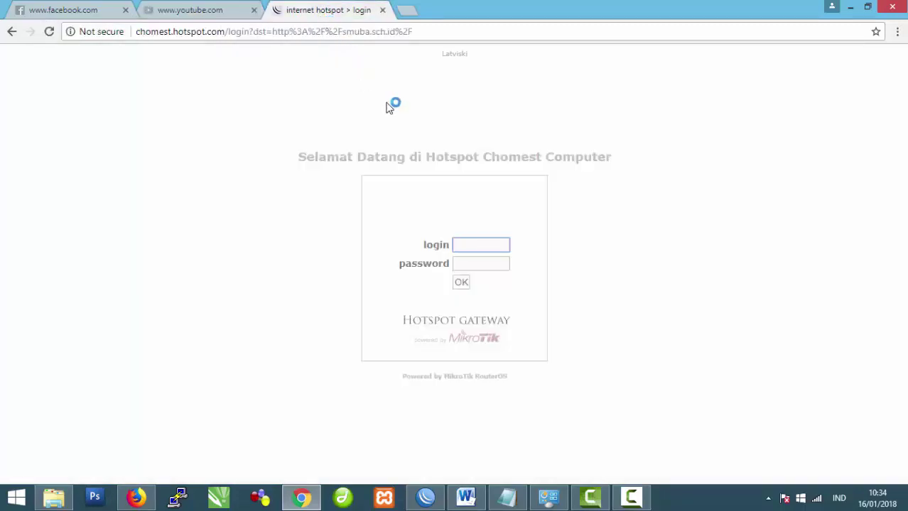
{"action": "left_click", "coordinate": [426, 496]}
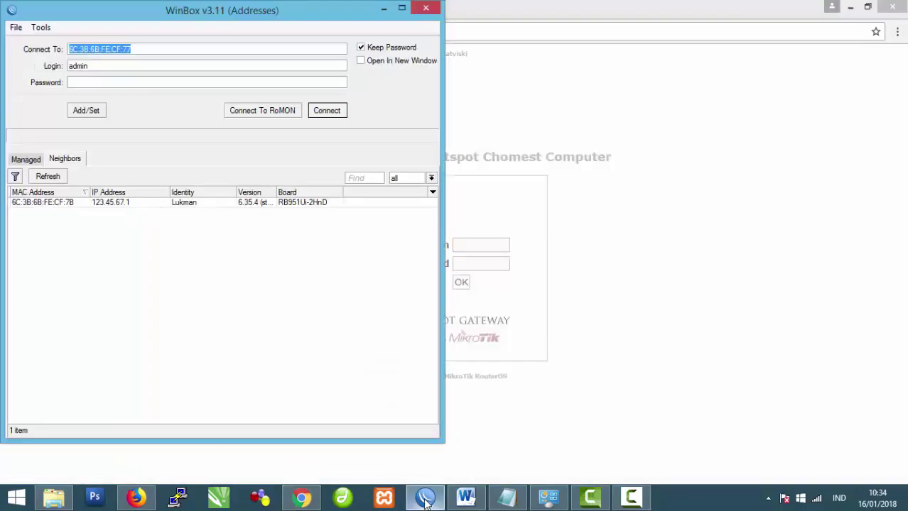
Step: Re-enable the Ethernet adapter so it connects as Network 8, then return to WinBox
{"action": "left_click", "coordinate": [548, 497]}
{"action": "left_click", "coordinate": [380, 111]}
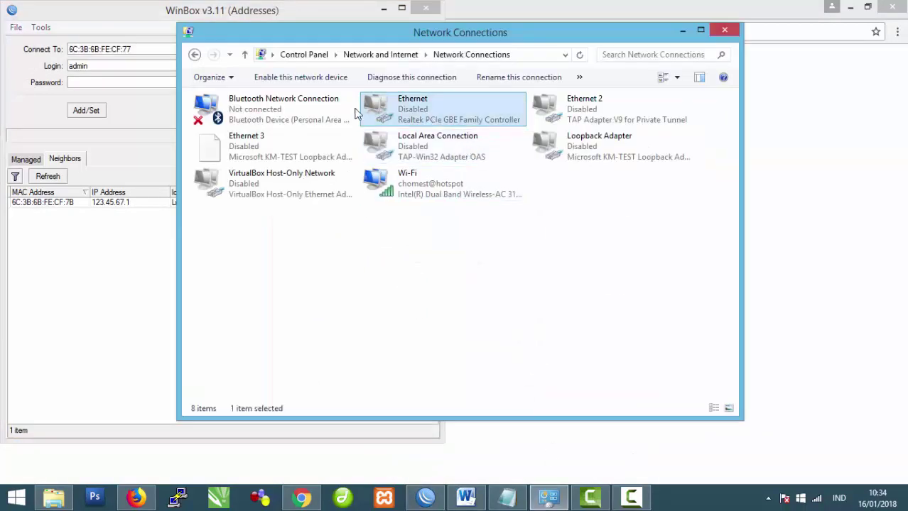
{"action": "left_click", "coordinate": [302, 78]}
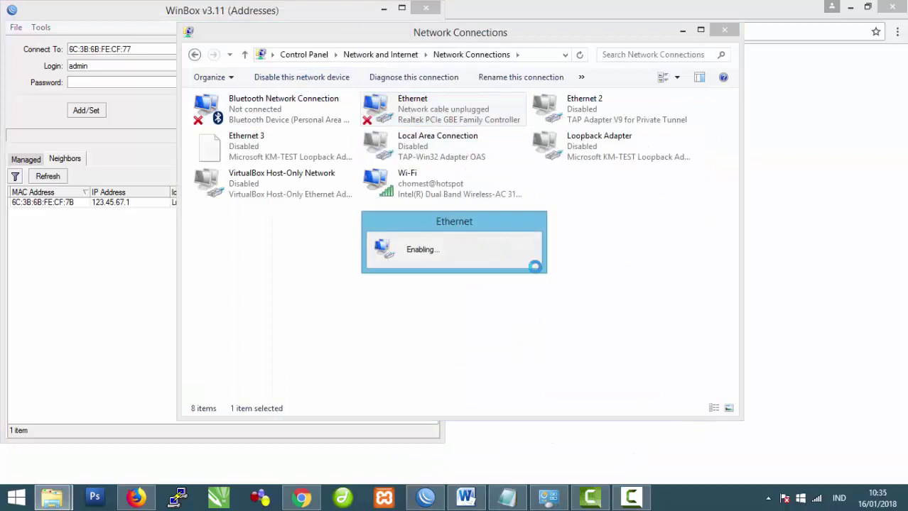
{"action": "left_click", "coordinate": [816, 499]}
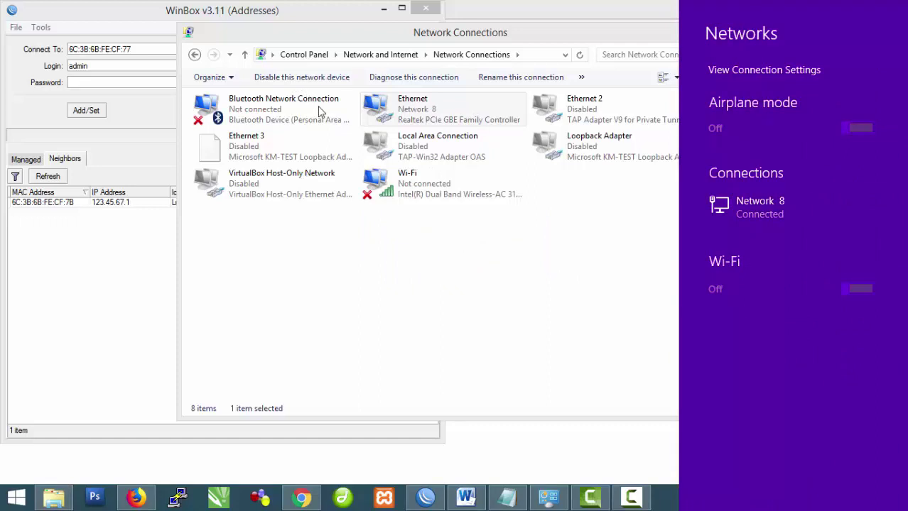
{"action": "left_click", "coordinate": [331, 304]}
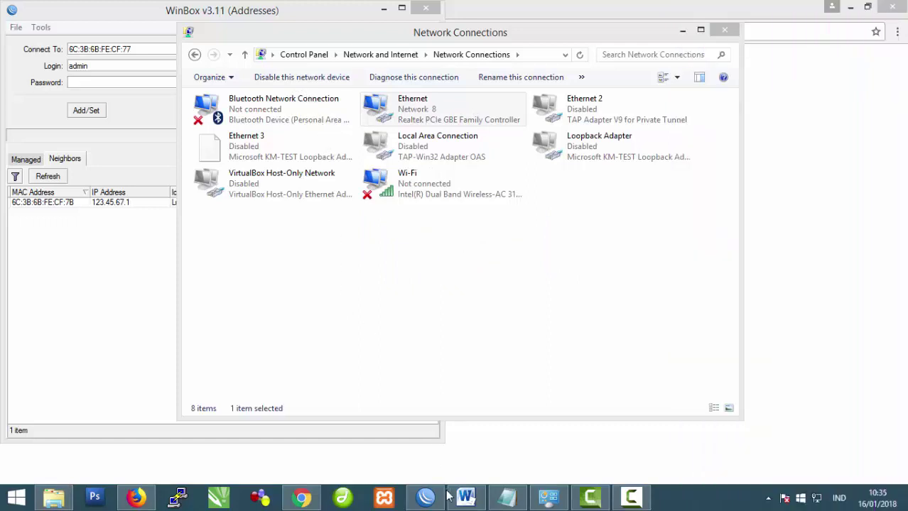
{"action": "left_click", "coordinate": [425, 497]}
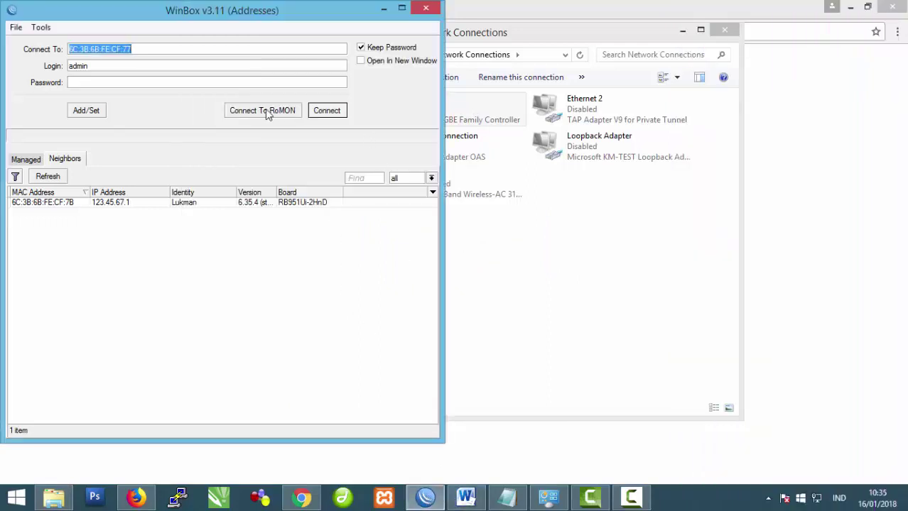
Step: Log into the router and open the IP > Hotspot settings
{"action": "left_click", "coordinate": [339, 111]}
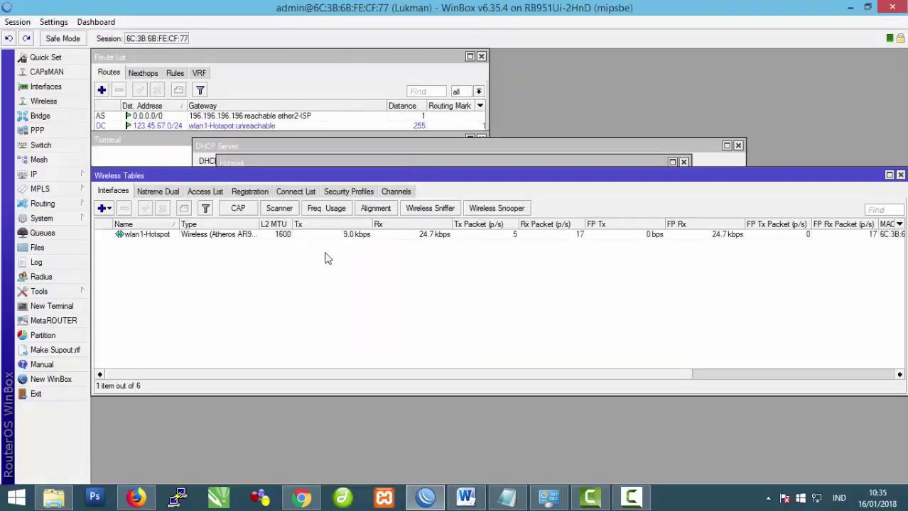
{"action": "left_click", "coordinate": [56, 174]}
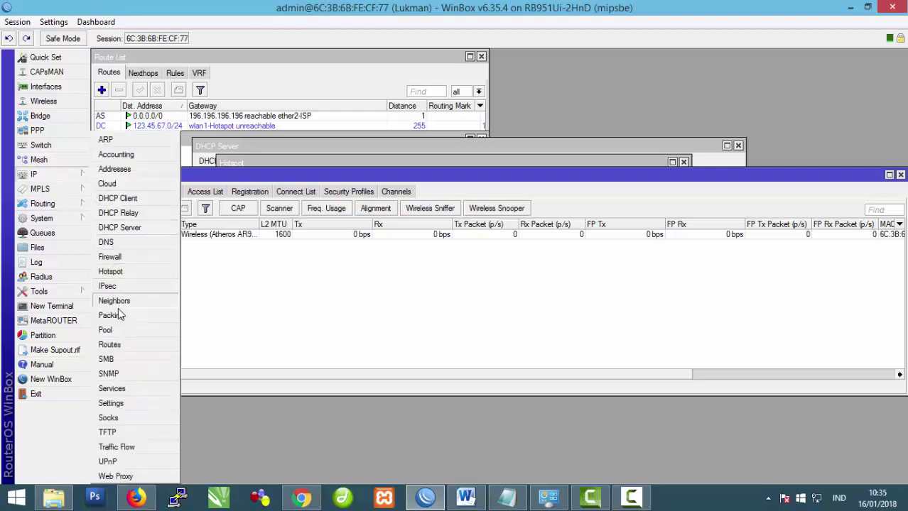
{"action": "left_click", "coordinate": [125, 271]}
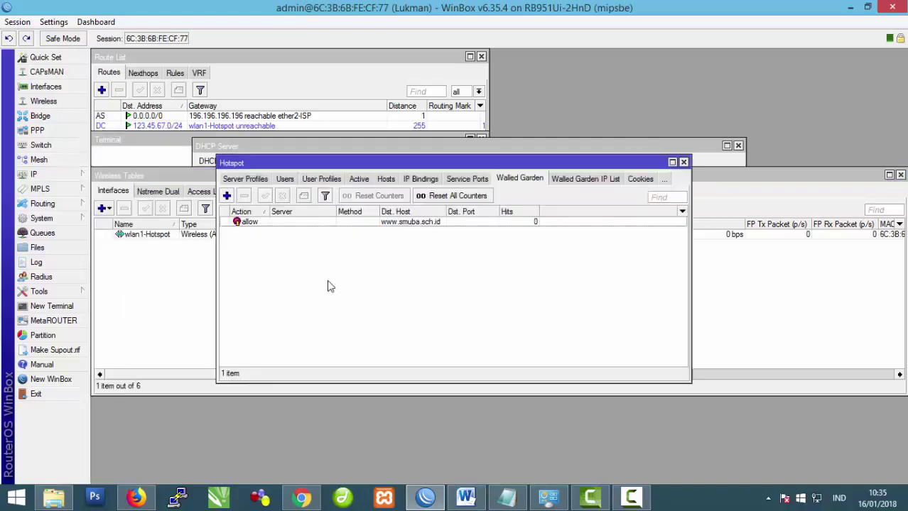
{"action": "left_click", "coordinate": [634, 501]}
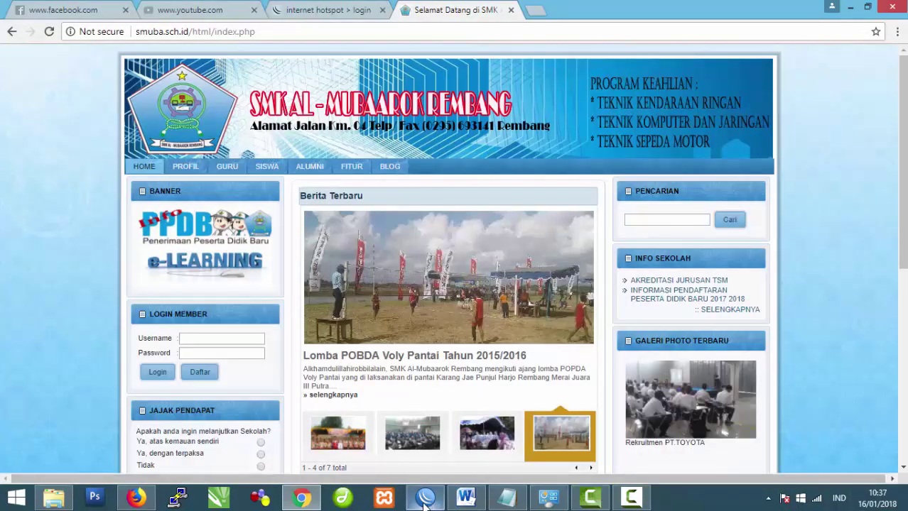
Step: Reconnect to the router, inspect the smuba.sch.id walled garden entry (49 hits), then bring Notepad forward
{"action": "left_click", "coordinate": [426, 497]}
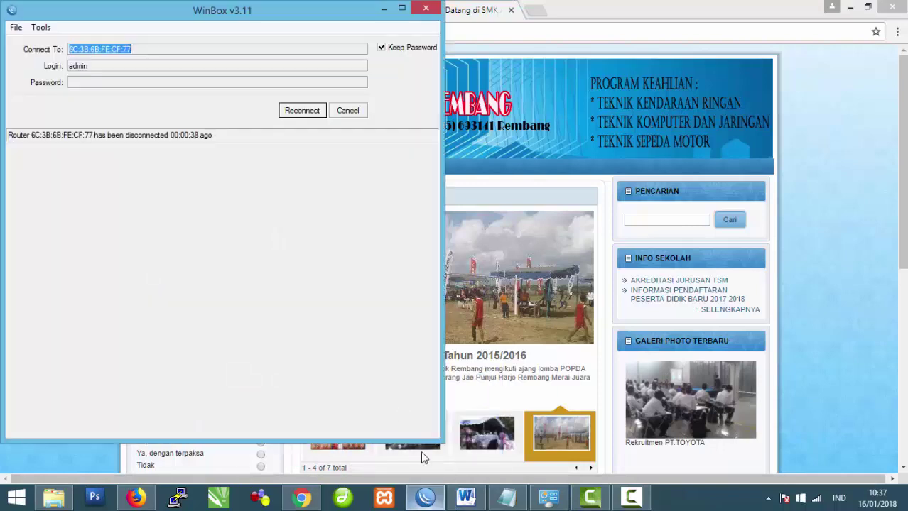
{"action": "left_click", "coordinate": [308, 112]}
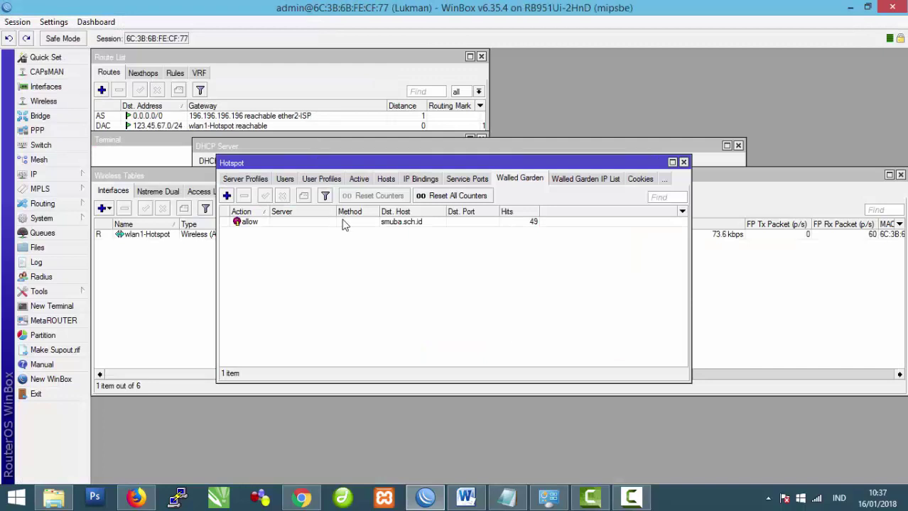
{"action": "left_click", "coordinate": [346, 223]}
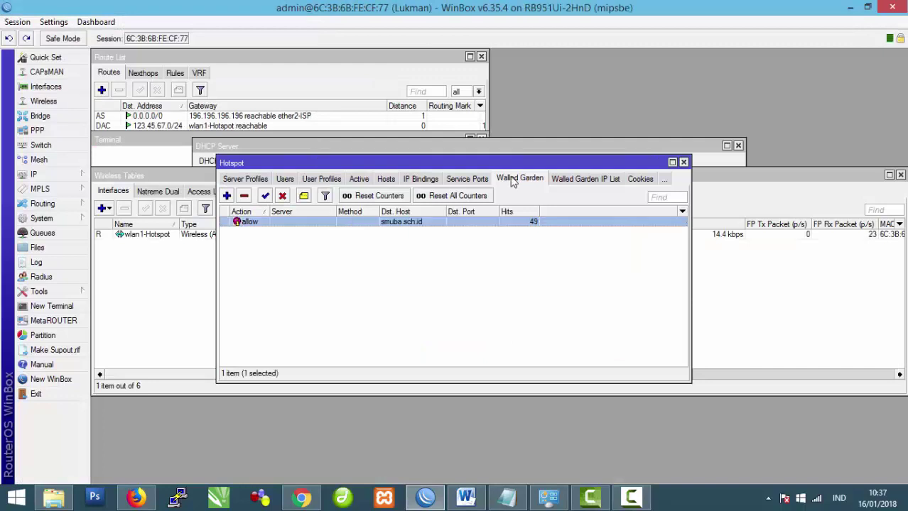
{"action": "double_click", "coordinate": [261, 221]}
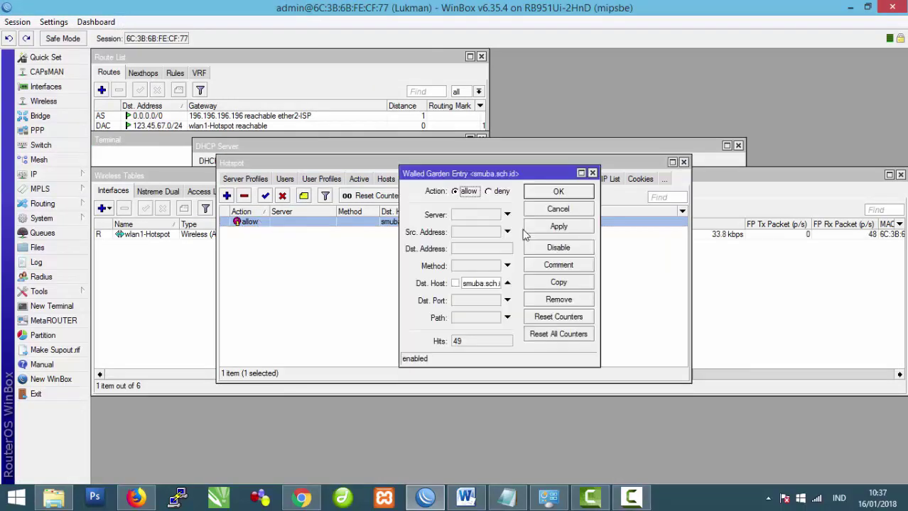
{"action": "left_click", "coordinate": [592, 174]}
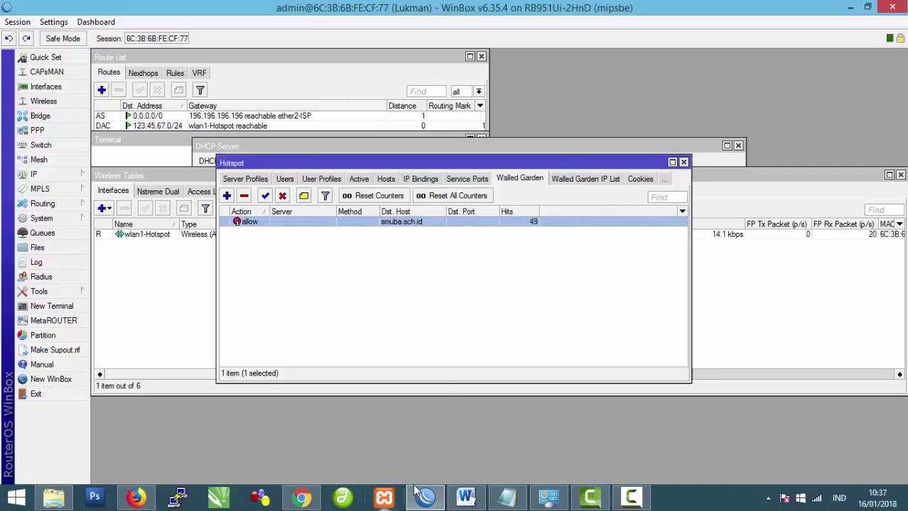
{"action": "left_click", "coordinate": [507, 497]}
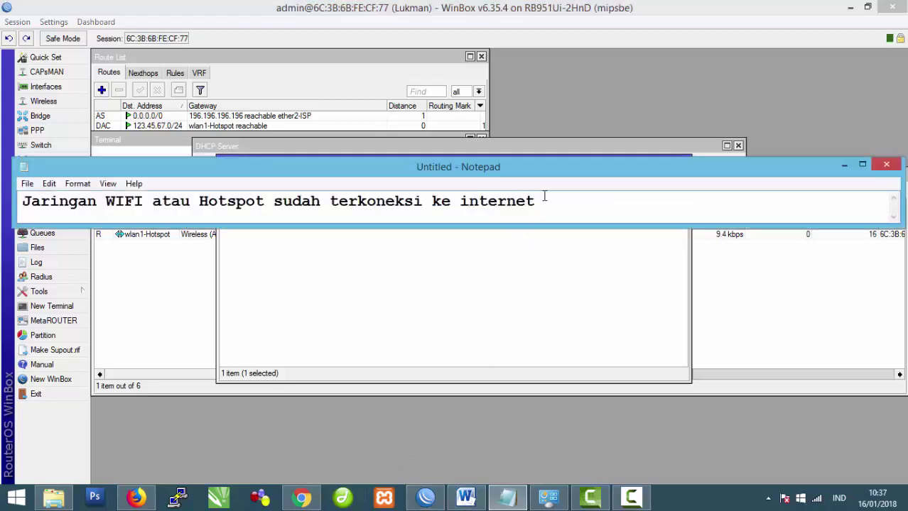
Step: Rewrite the Notepad note as 'Bypass bisa diakses ketika user belum login'
{"action": "left_click_drag", "start_coordinate": [541, 196], "coordinate": [18, 206]}
{"action": "type", "text": "By"}
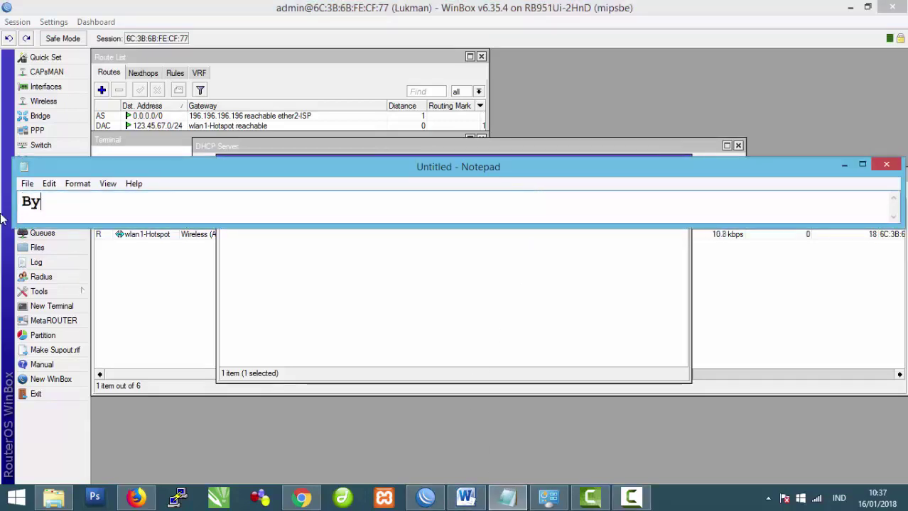
{"action": "type", "text": "pass "}
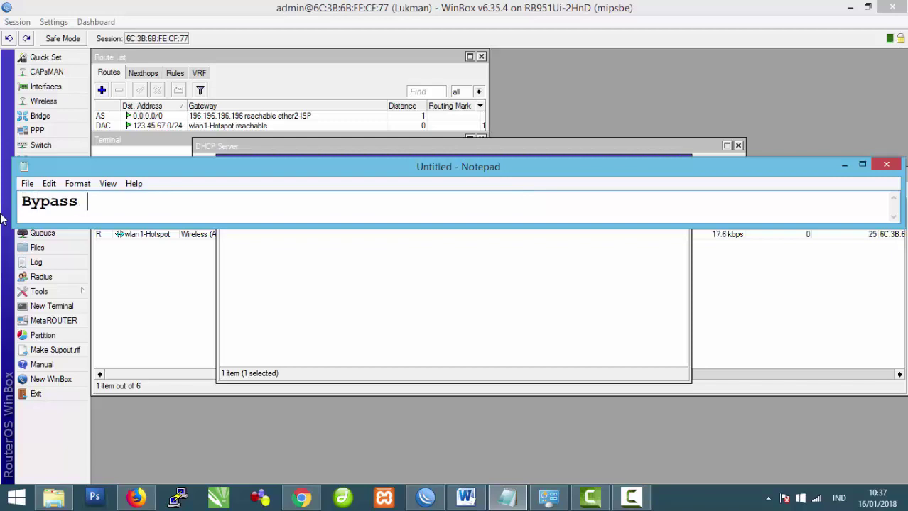
{"action": "type", "text": "bisa d"}
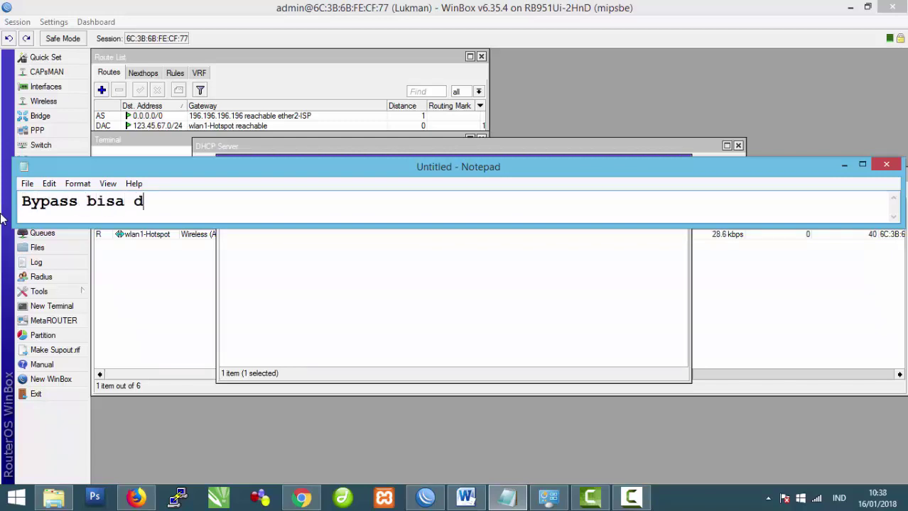
{"action": "type", "text": "iakses keti"}
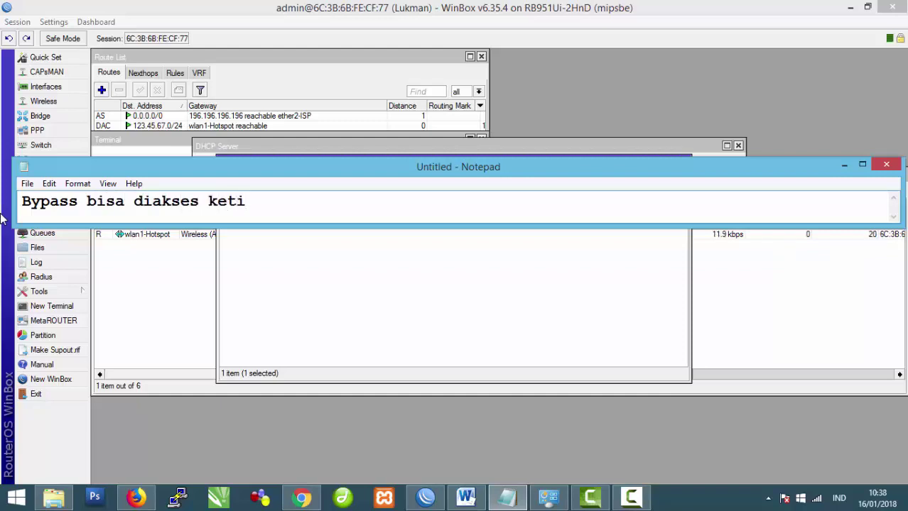
{"action": "type", "text": "ka user belum log"}
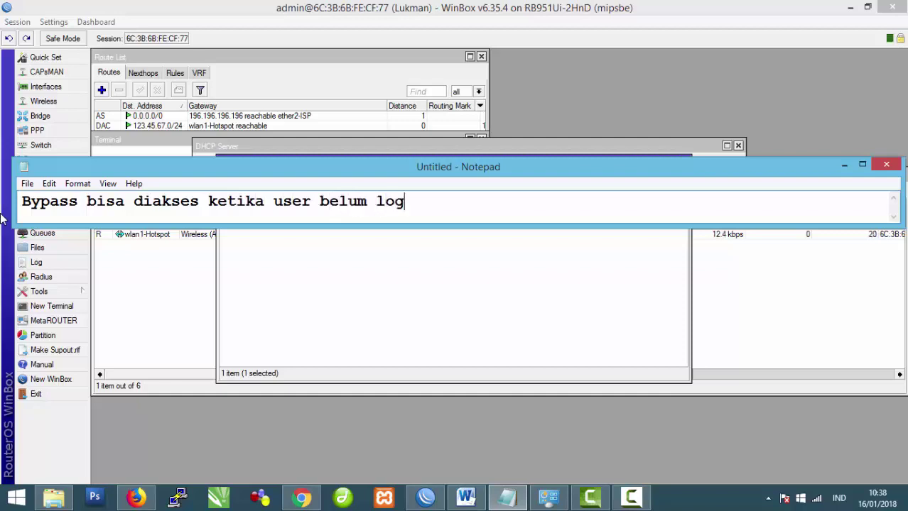
{"action": "type", "text": "in pada"}
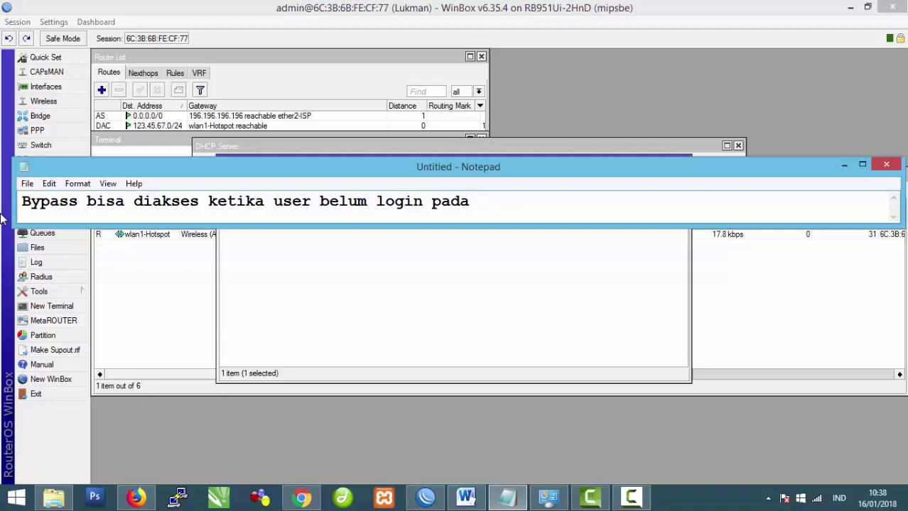
{"action": "key", "text": "BackSpace"}
{"action": "key", "text": "BackSpace"}
{"action": "key", "text": "BackSpace"}
{"action": "key", "text": "BackSpace"}
{"action": "left_click", "coordinate": [304, 499]}
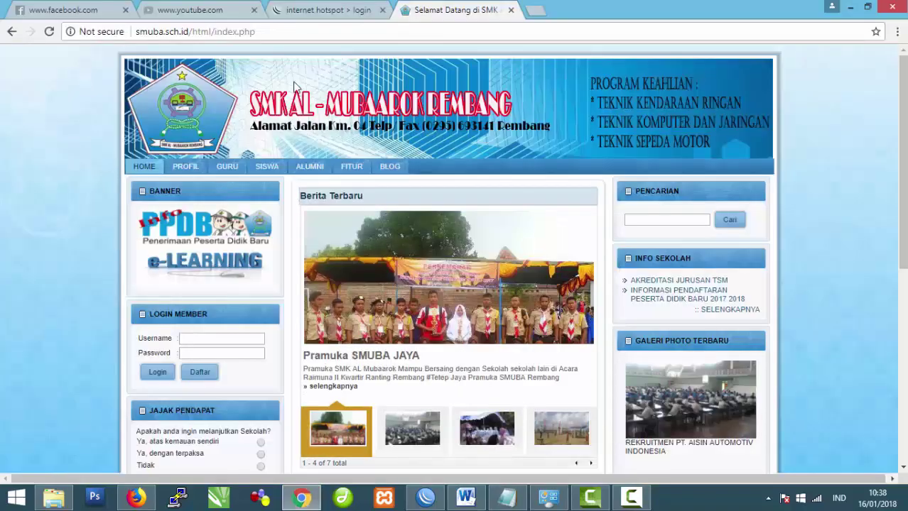
Step: Confirm YouTube and Facebook stay blocked, view the login page, then return to WinBox's walled garden
{"action": "left_click", "coordinate": [188, 11]}
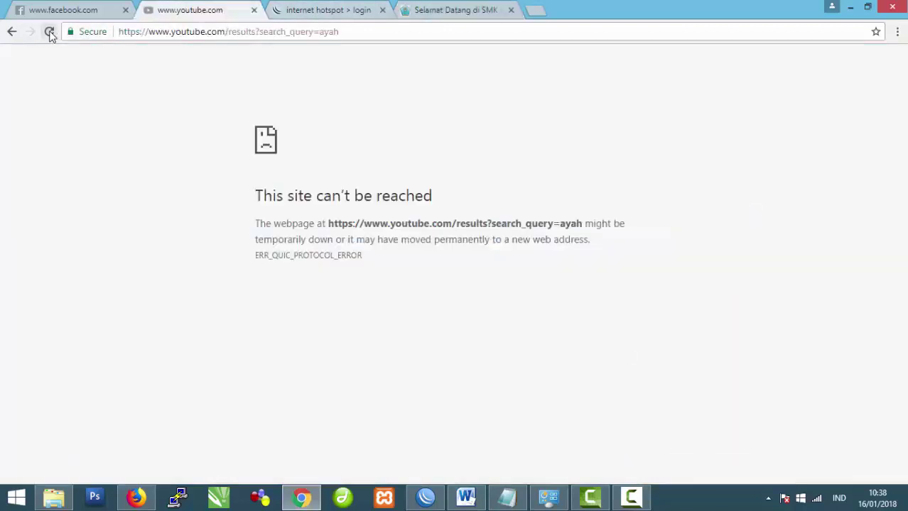
{"action": "left_click", "coordinate": [49, 32]}
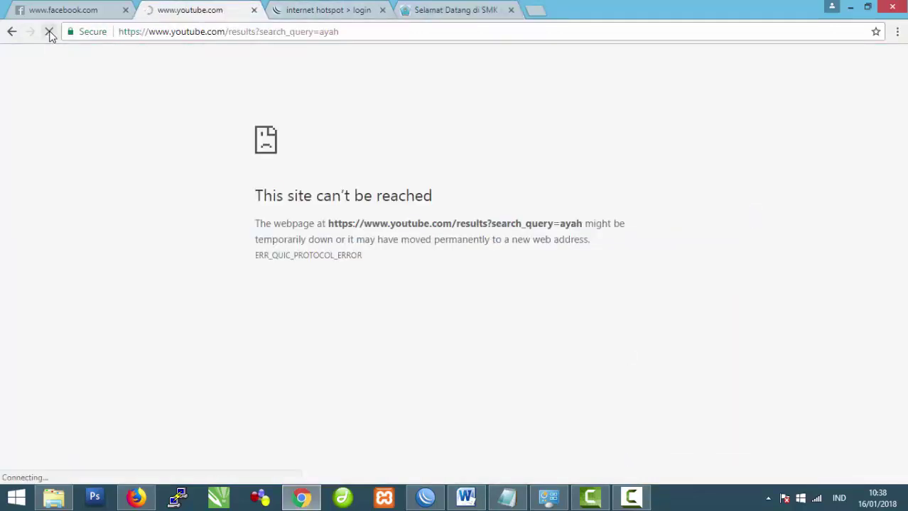
{"action": "left_click", "coordinate": [60, 11]}
{"action": "left_click", "coordinate": [49, 32]}
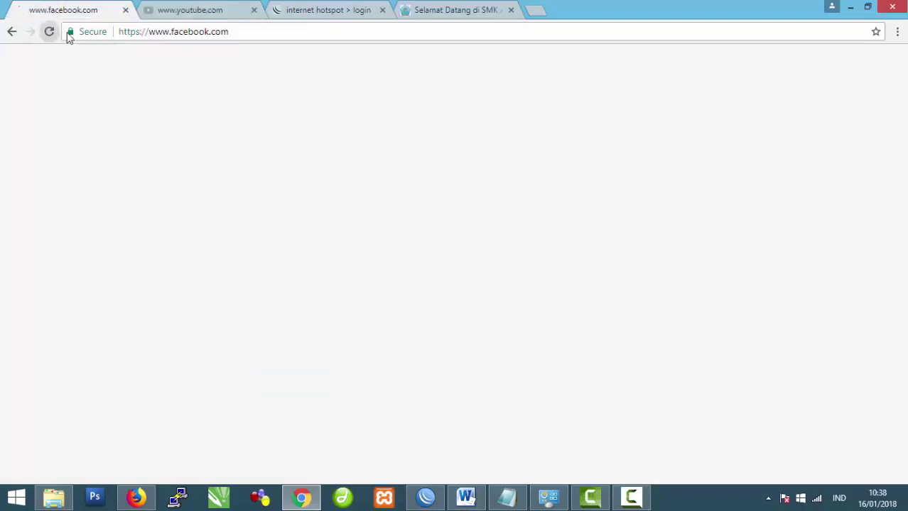
{"action": "left_click", "coordinate": [363, 10]}
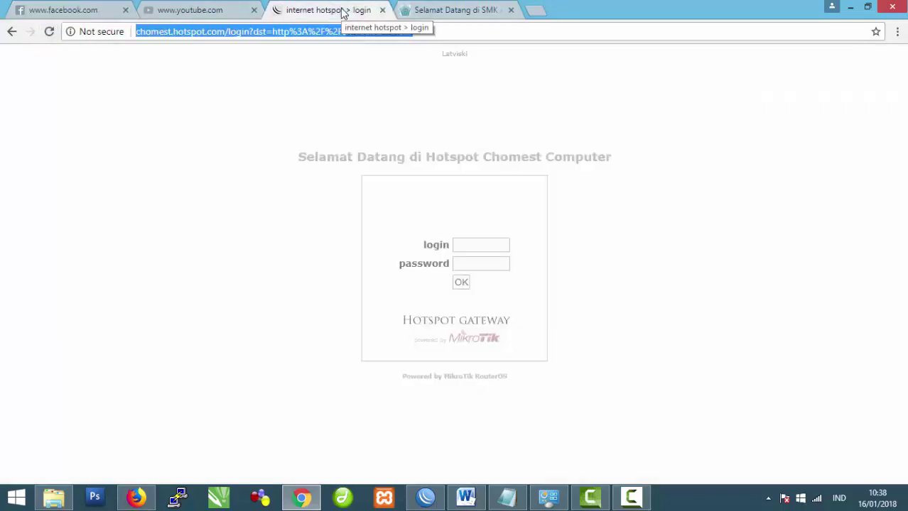
{"action": "left_click", "coordinate": [392, 173]}
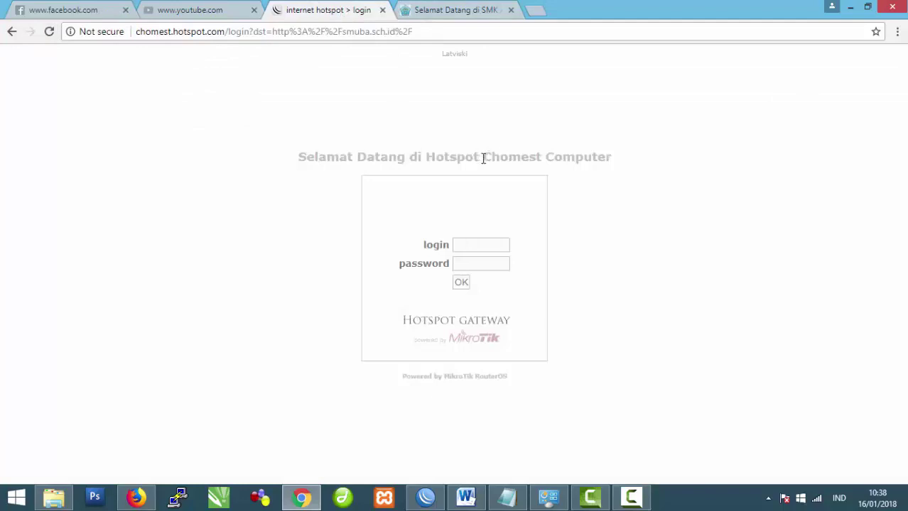
{"action": "left_click", "coordinate": [302, 497]}
{"action": "left_click", "coordinate": [426, 497]}
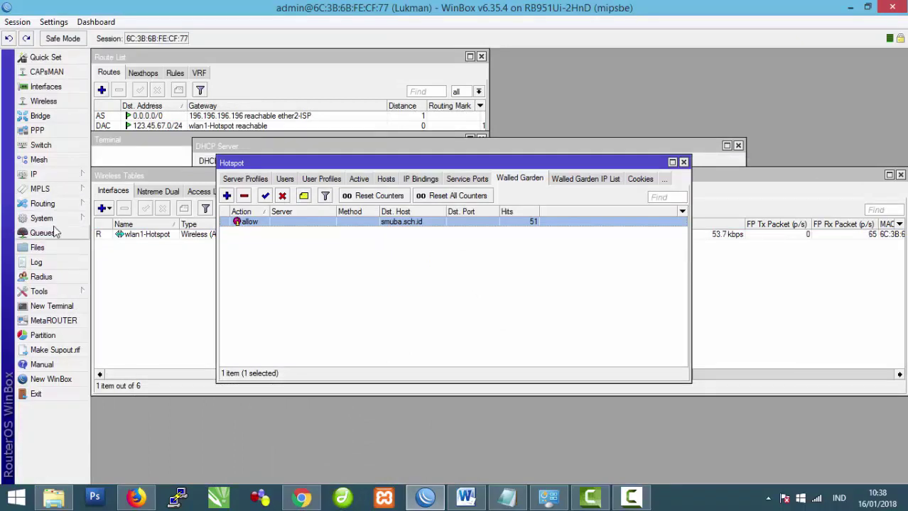
Step: Copy hotspot/login.html from the router's Files list into the PC's Music folder
{"action": "left_click", "coordinate": [37, 248]}
{"action": "left_click", "coordinate": [384, 232]}
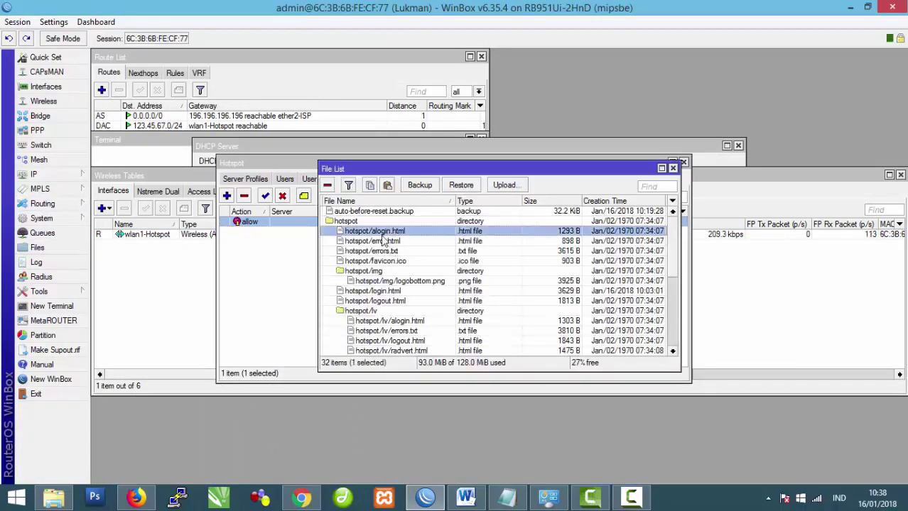
{"action": "left_click", "coordinate": [381, 291]}
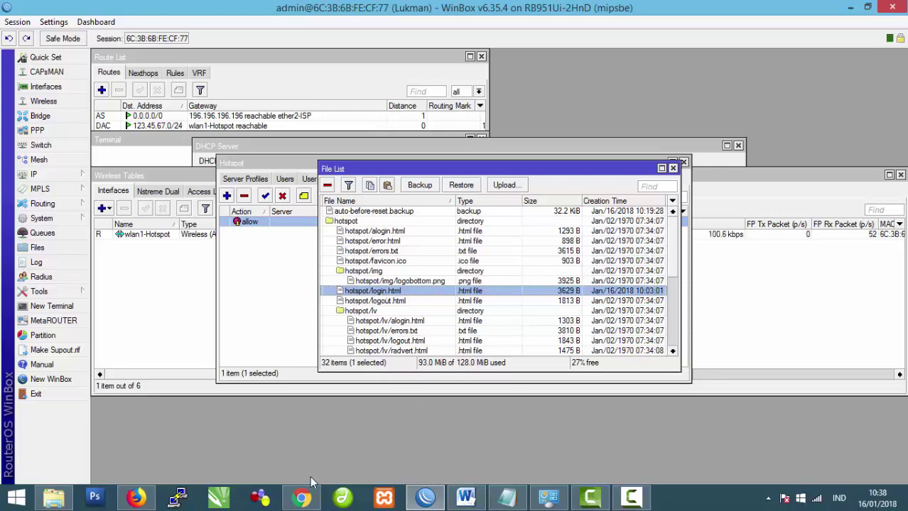
{"action": "left_click", "coordinate": [54, 497]}
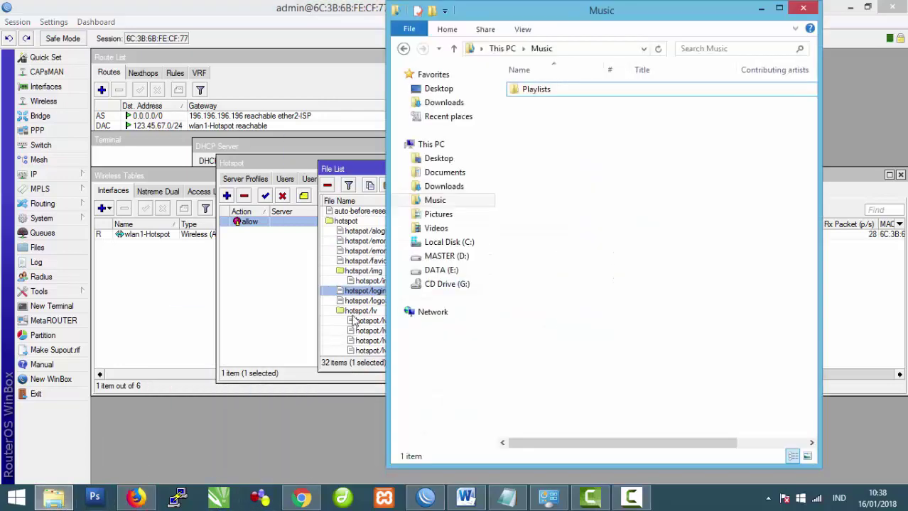
{"action": "left_click_drag", "start_coordinate": [364, 291], "coordinate": [557, 281]}
{"action": "left_click", "coordinate": [867, 7]}
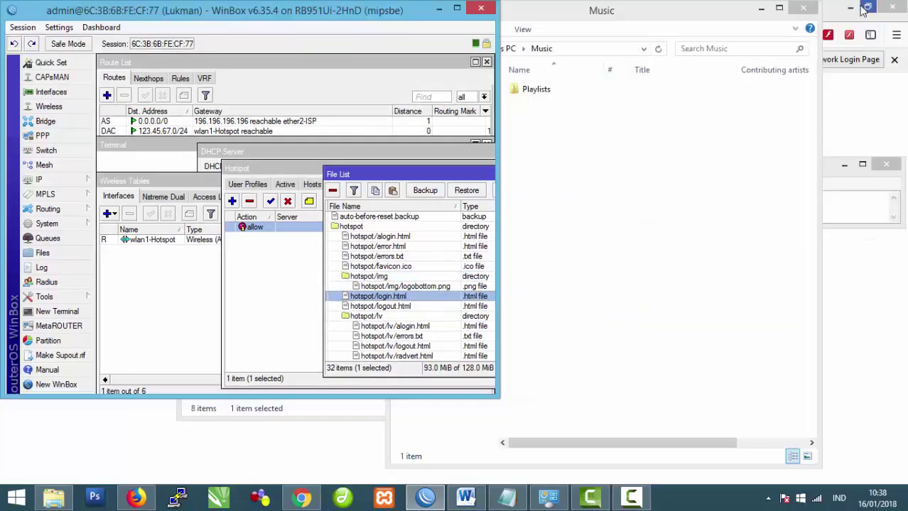
{"action": "left_click_drag", "start_coordinate": [345, 302], "coordinate": [634, 174]}
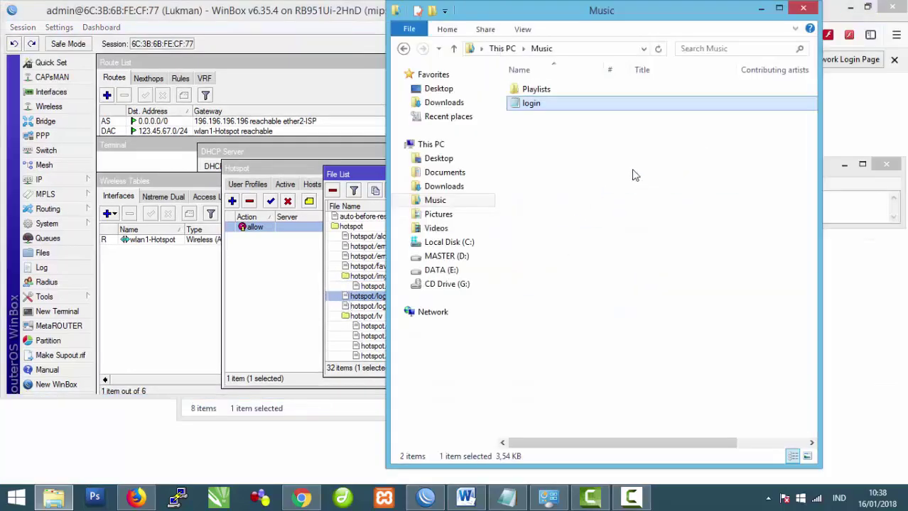
Step: Delete hotspot/login.html from the router and open the copied file's context menu
{"action": "left_click", "coordinate": [365, 301]}
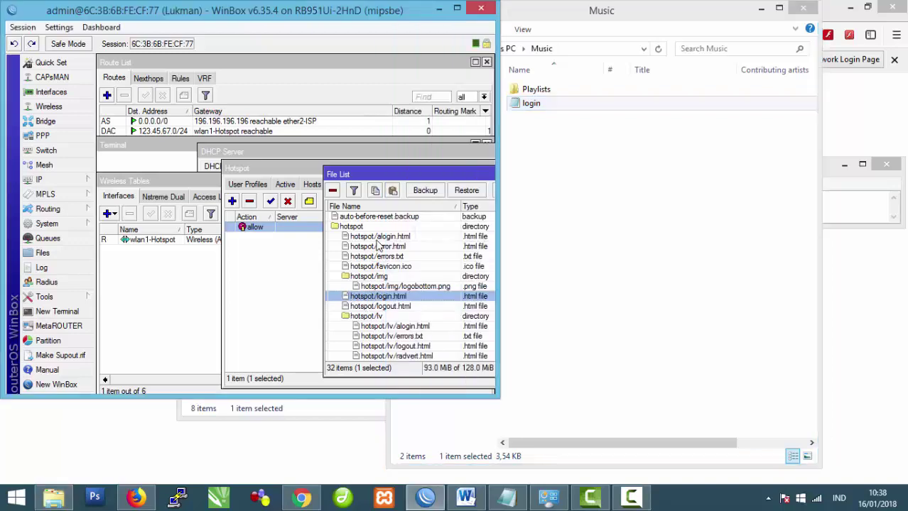
{"action": "left_click", "coordinate": [333, 190]}
{"action": "left_click", "coordinate": [579, 170]}
{"action": "right_click", "coordinate": [541, 105]}
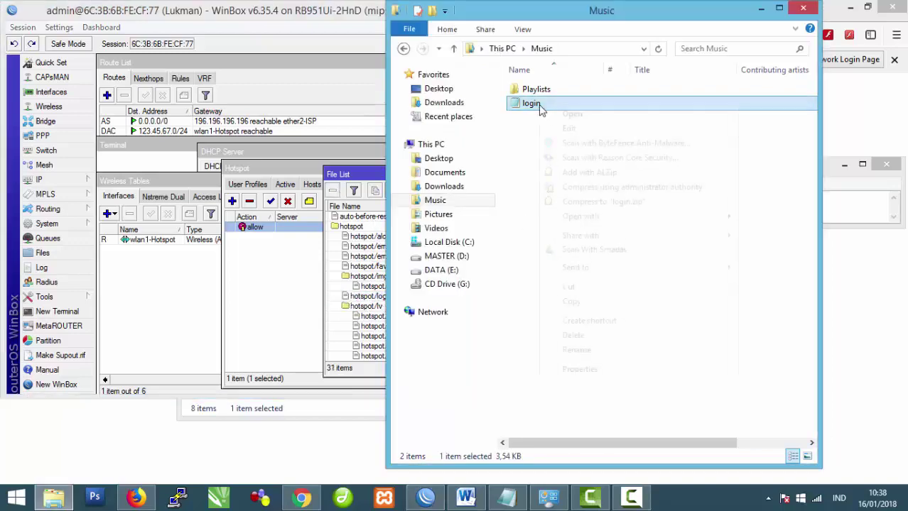
Step: Edit login.html in Notepad, replacing 'Computer' in the Hotspot Chomest greeting with the author's name
{"action": "left_click", "coordinate": [571, 128]}
{"action": "scroll", "coordinate": [474, 321], "scroll_direction": "down", "scroll_amount": 10}
{"action": "scroll", "coordinate": [474, 322], "scroll_direction": "down", "scroll_amount": 11}
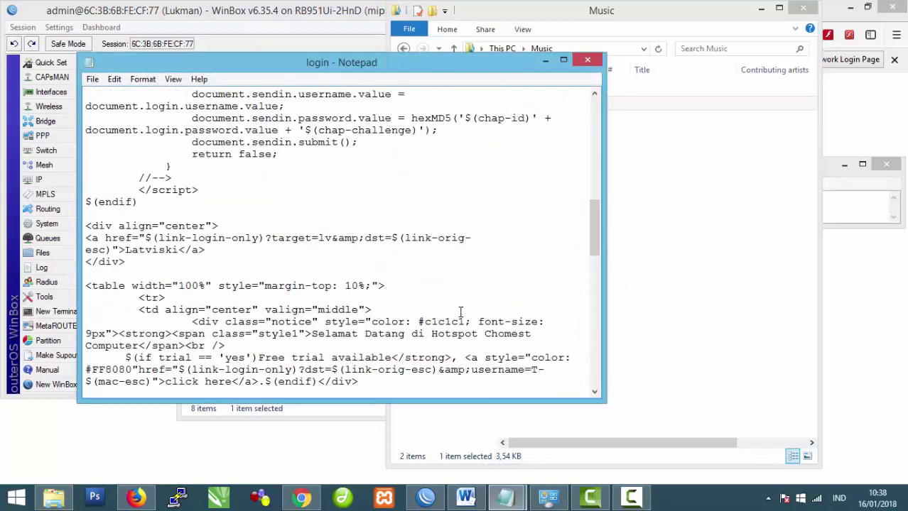
{"action": "scroll", "coordinate": [460, 312], "scroll_direction": "up", "scroll_amount": 10}
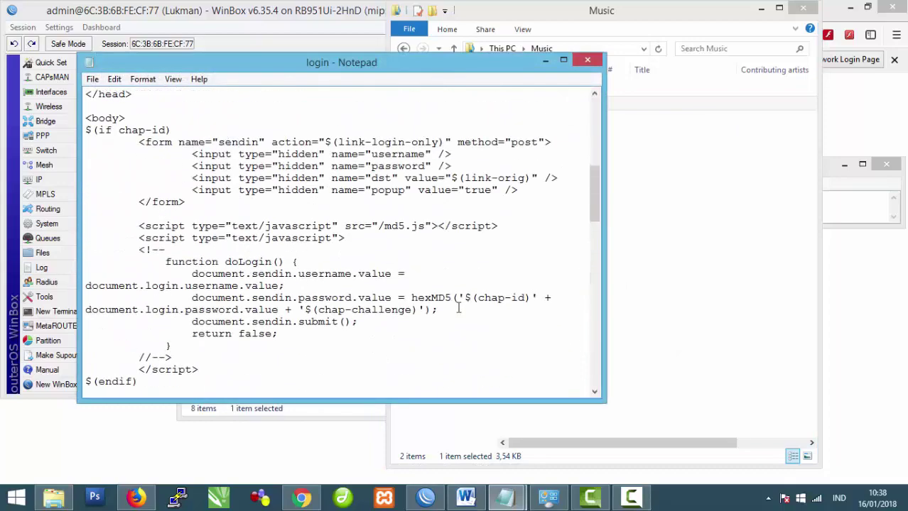
{"action": "scroll", "coordinate": [458, 307], "scroll_direction": "down", "scroll_amount": 4}
{"action": "scroll", "coordinate": [459, 308], "scroll_direction": "down", "scroll_amount": 2}
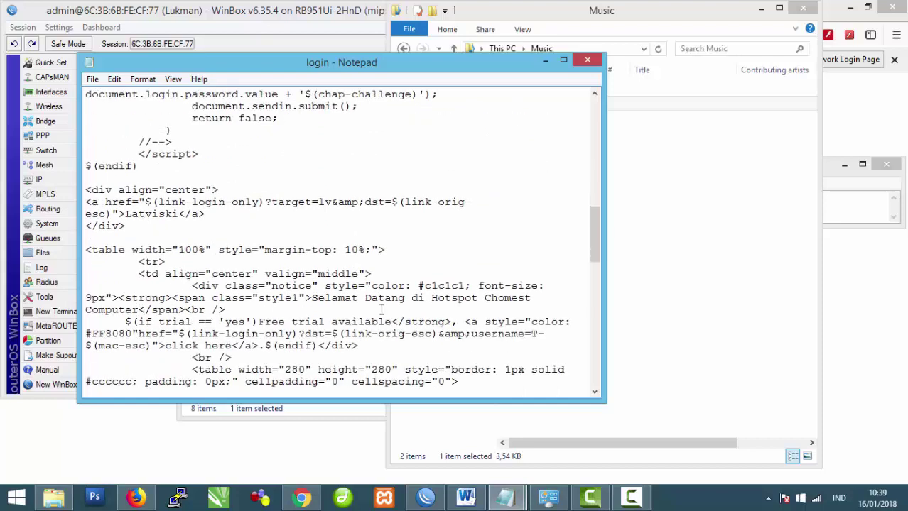
{"action": "key", "text": "BackSpace"}
{"action": "key", "text": "BackSpace"}
{"action": "key", "text": "BackSpace"}
{"action": "key", "text": "BackSpace"}
{"action": "key", "text": "BackSpace"}
{"action": "key", "text": "BackSpace"}
{"action": "key", "text": "BackSpace"}
{"action": "key", "text": "BackSpace"}
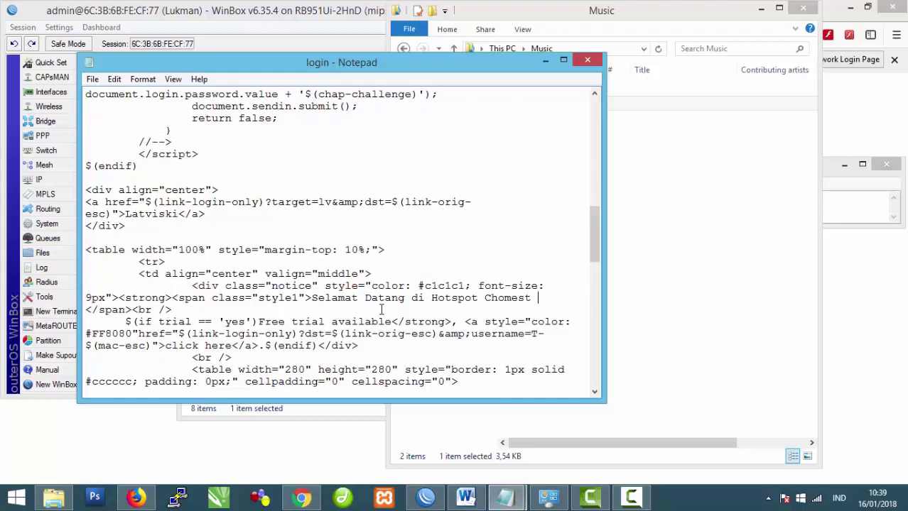
{"action": "type", "text": "Lukman"}
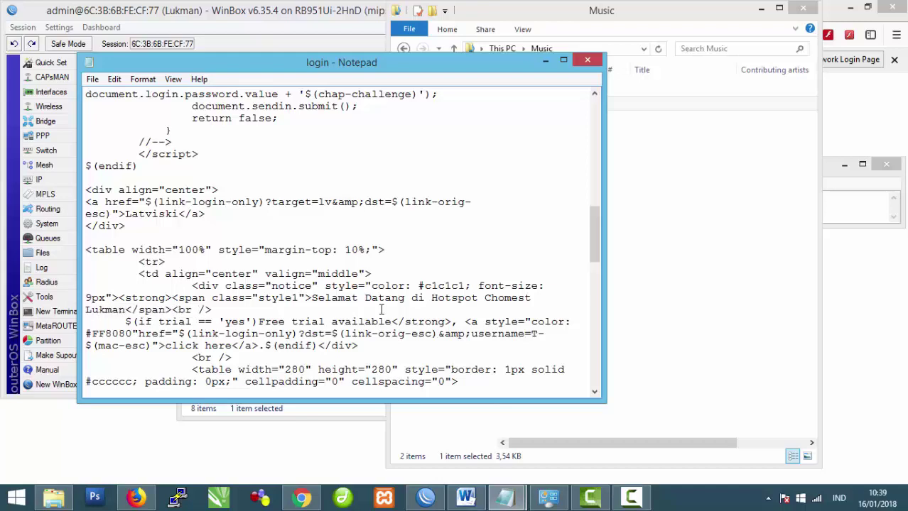
{"action": "left_click", "coordinate": [301, 497]}
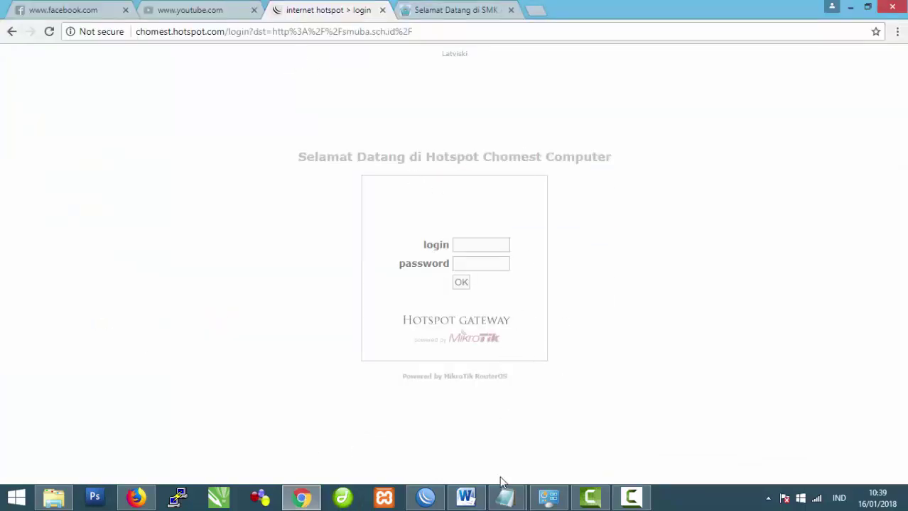
Step: Copy the edited login.html from Explorer into the router's hotspot folder in WinBox's File List
{"action": "left_click", "coordinate": [426, 497]}
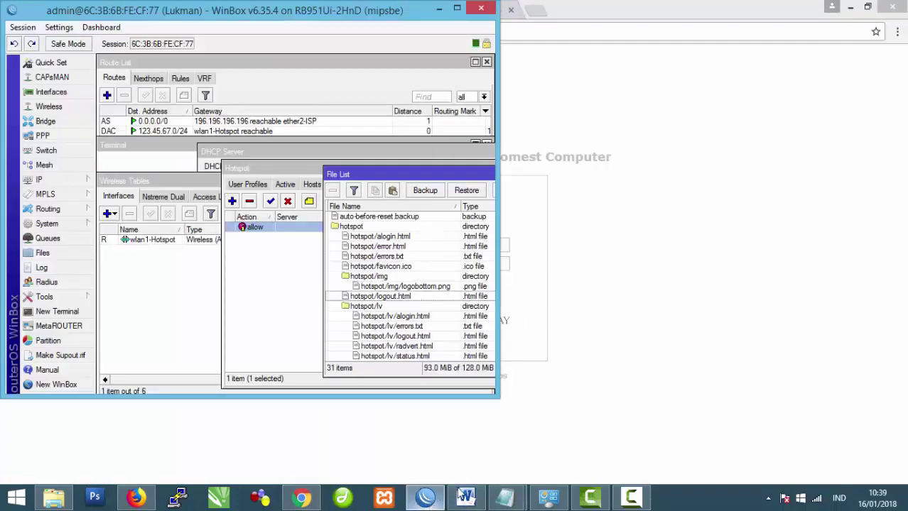
{"action": "left_click", "coordinate": [53, 497]}
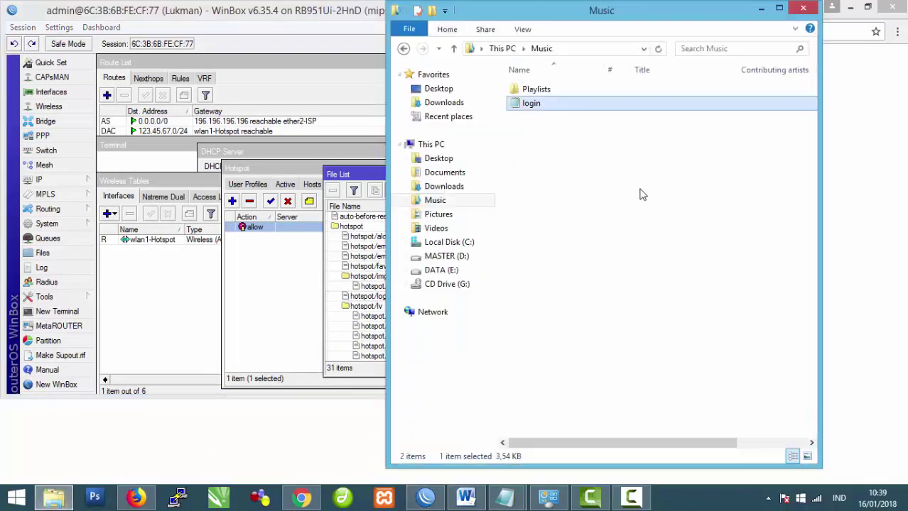
{"action": "left_click_drag", "start_coordinate": [358, 179], "coordinate": [242, 172]}
{"action": "left_click", "coordinate": [590, 106]}
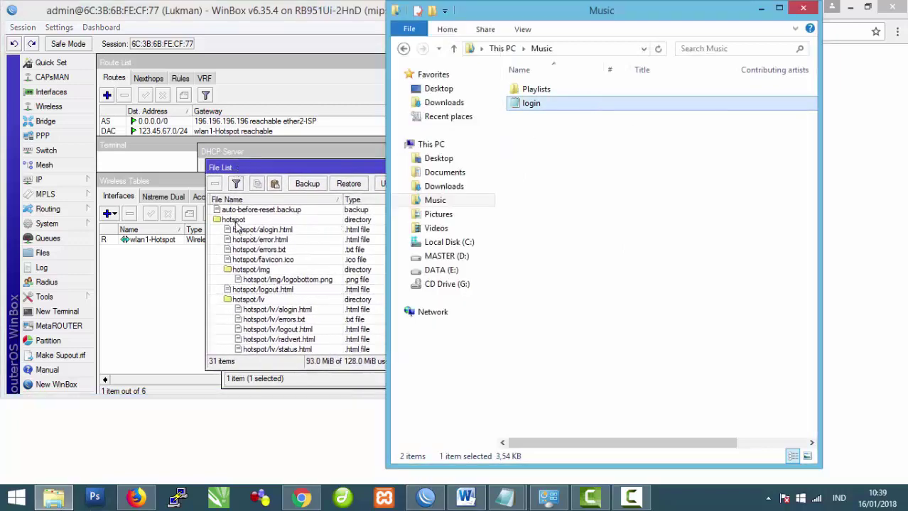
{"action": "left_click", "coordinate": [234, 220]}
{"action": "left_click_drag", "start_coordinate": [601, 106], "coordinate": [320, 238]}
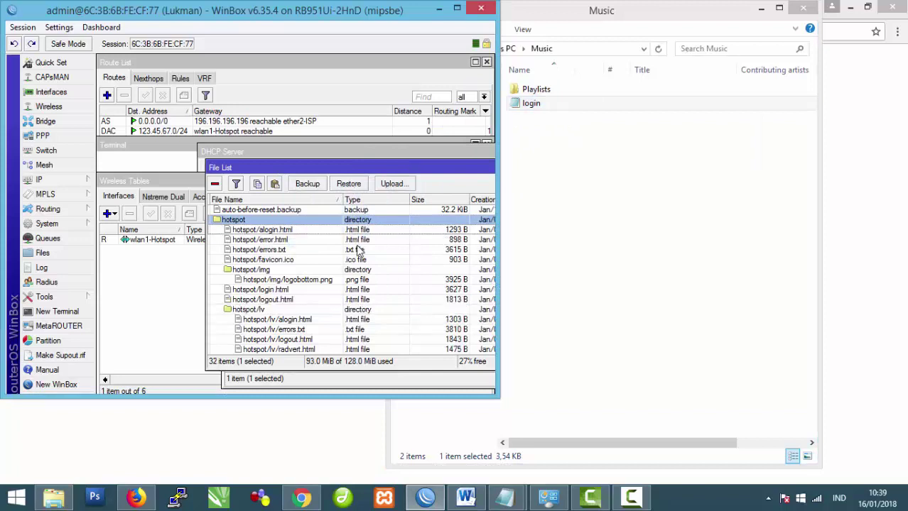
Step: Reload the hotspot login page in Chrome to confirm the greeting shows the author's name
{"action": "left_click", "coordinate": [301, 497]}
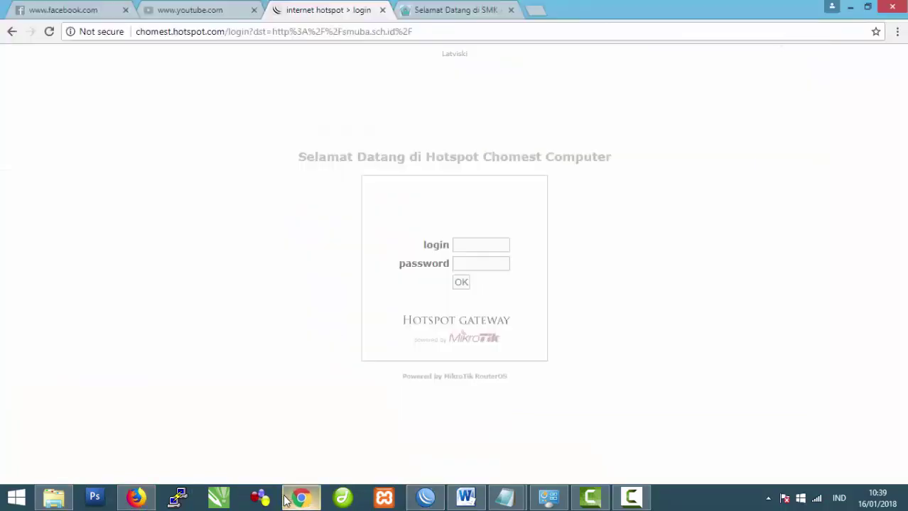
{"action": "left_click", "coordinate": [49, 32]}
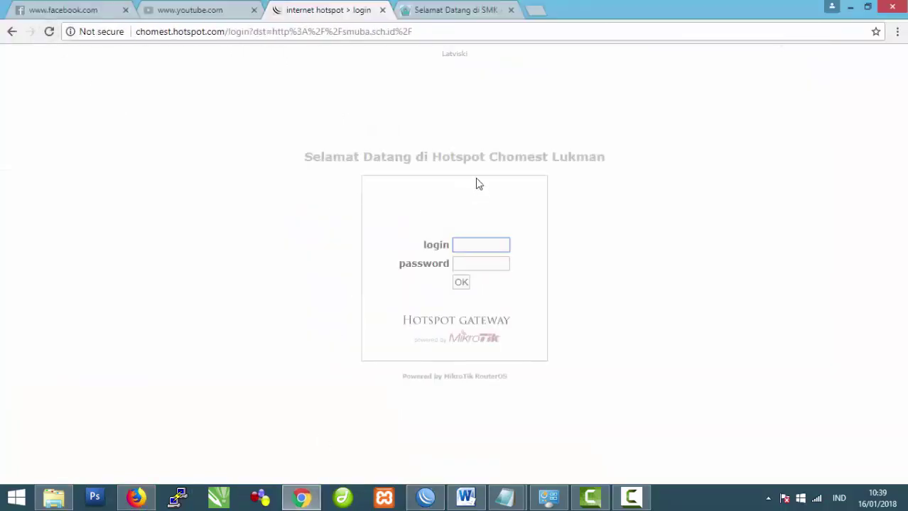
{"action": "left_click_drag", "start_coordinate": [488, 156], "coordinate": [619, 161]}
{"action": "left_click", "coordinate": [601, 196]}
{"action": "left_click", "coordinate": [426, 497]}
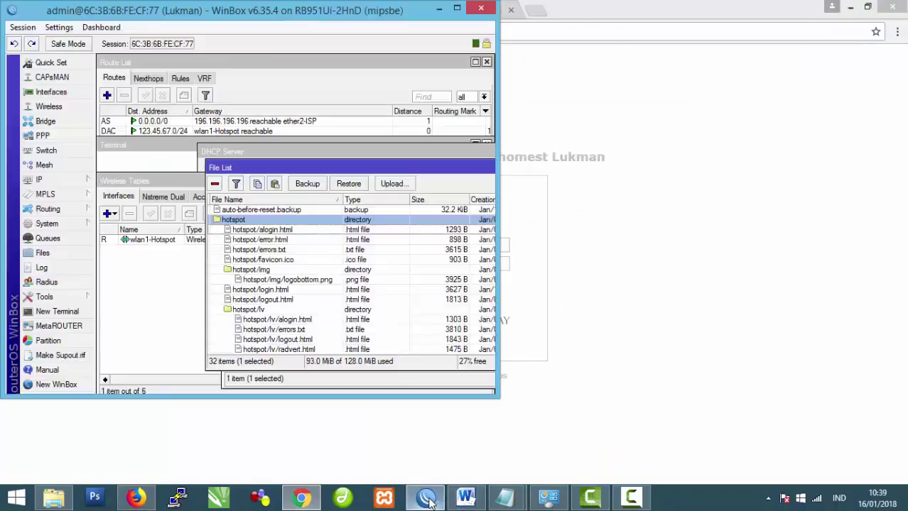
{"action": "left_click", "coordinate": [465, 498]}
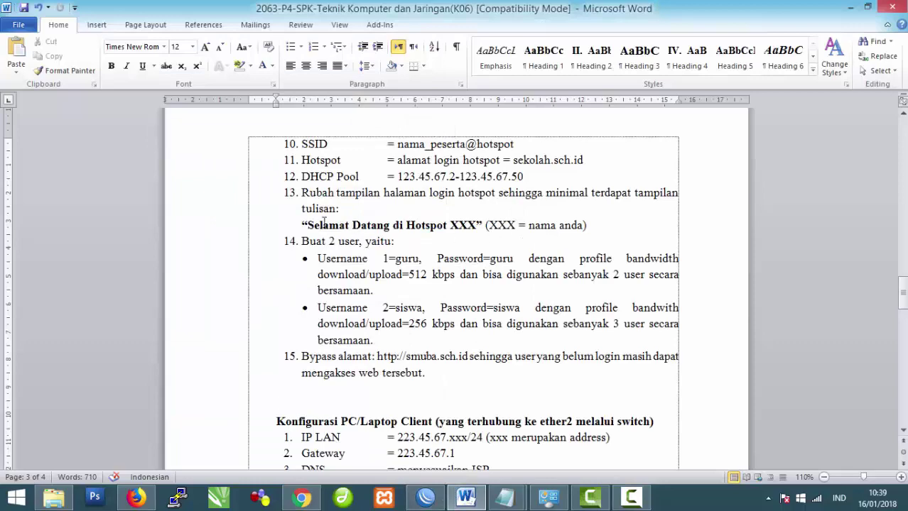
Step: Read task item 8 on blocking youtube.com for ether2 clients, then return to WinBox
{"action": "left_click_drag", "start_coordinate": [307, 225], "coordinate": [489, 226]}
{"action": "scroll", "coordinate": [490, 235], "scroll_direction": "down", "scroll_amount": 2}
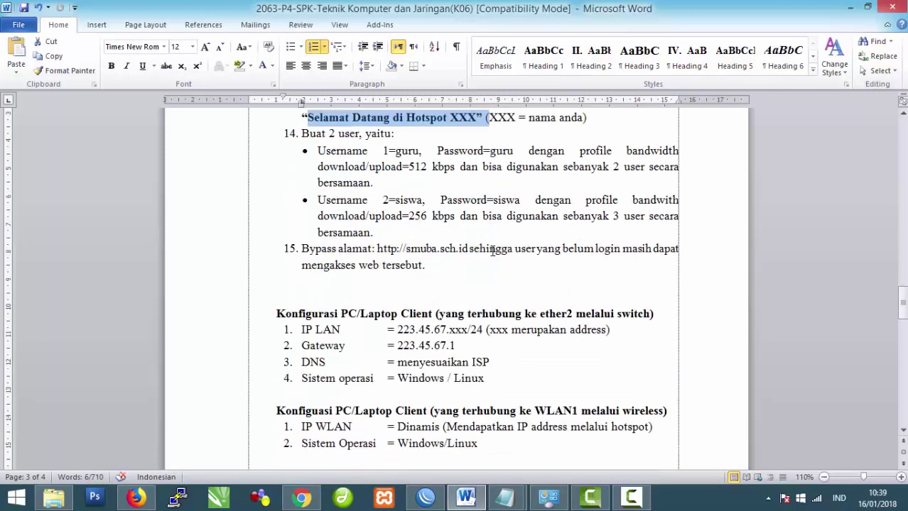
{"action": "scroll", "coordinate": [478, 254], "scroll_direction": "up", "scroll_amount": 1}
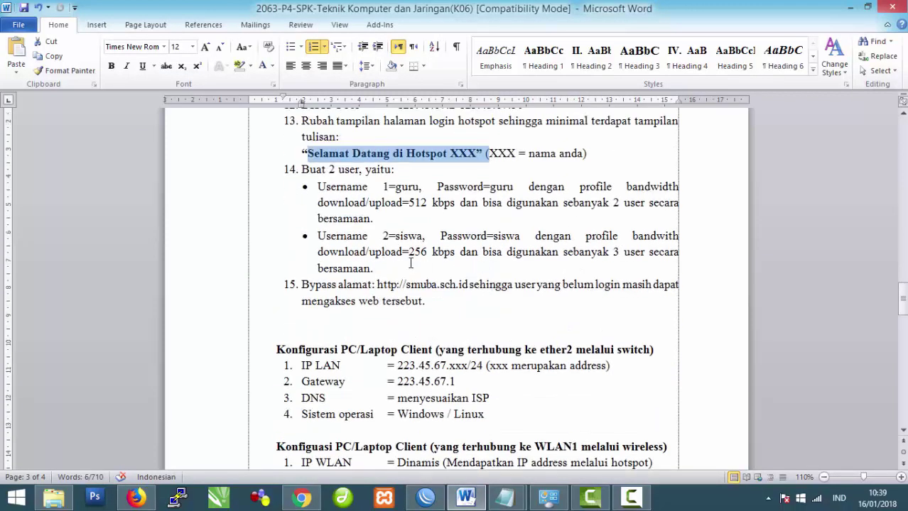
{"action": "left_click_drag", "start_coordinate": [324, 285], "coordinate": [469, 286]}
{"action": "scroll", "coordinate": [394, 288], "scroll_direction": "up", "scroll_amount": 4}
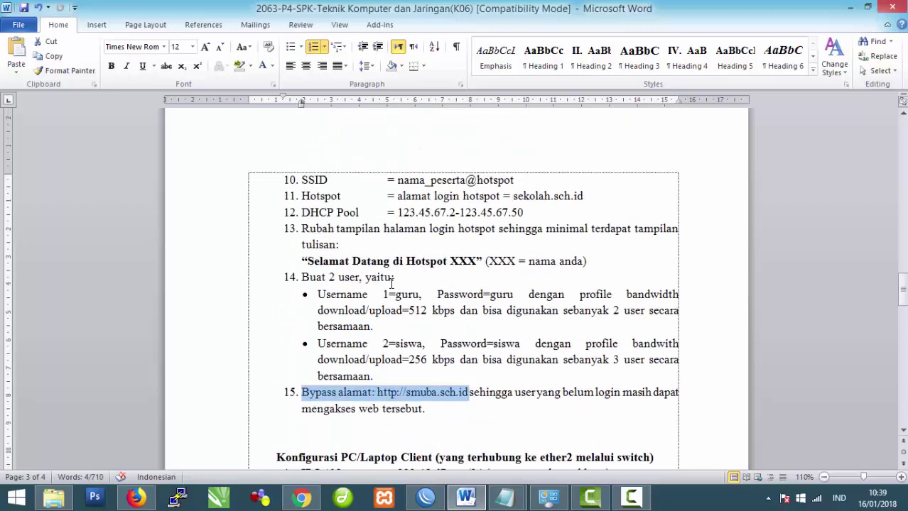
{"action": "scroll", "coordinate": [391, 284], "scroll_direction": "up", "scroll_amount": 1}
{"action": "scroll", "coordinate": [391, 284], "scroll_direction": "up", "scroll_amount": 8}
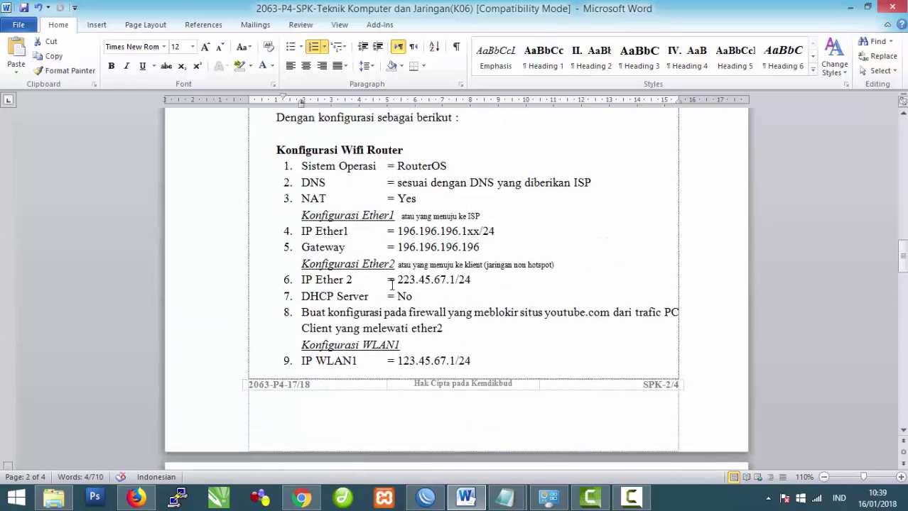
{"action": "scroll", "coordinate": [391, 285], "scroll_direction": "up", "scroll_amount": 2}
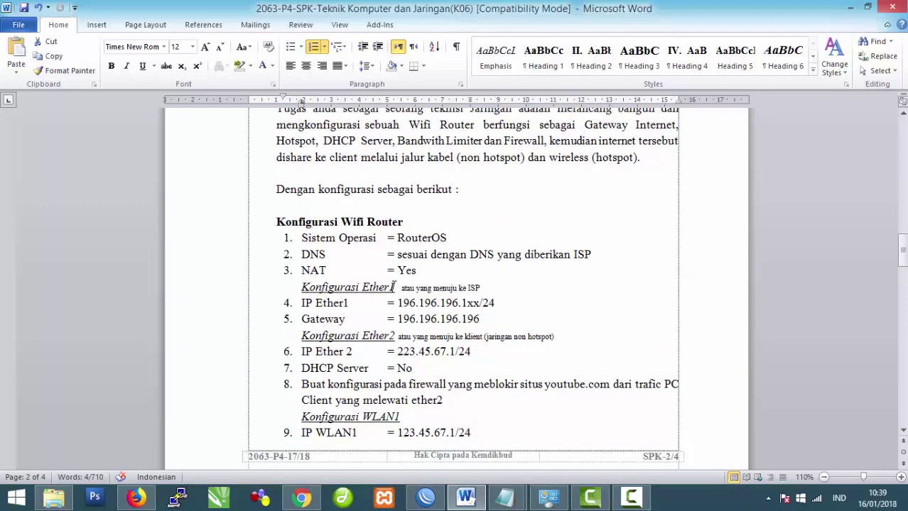
{"action": "scroll", "coordinate": [391, 291], "scroll_direction": "down", "scroll_amount": 2}
{"action": "left_click_drag", "start_coordinate": [303, 313], "coordinate": [445, 328]}
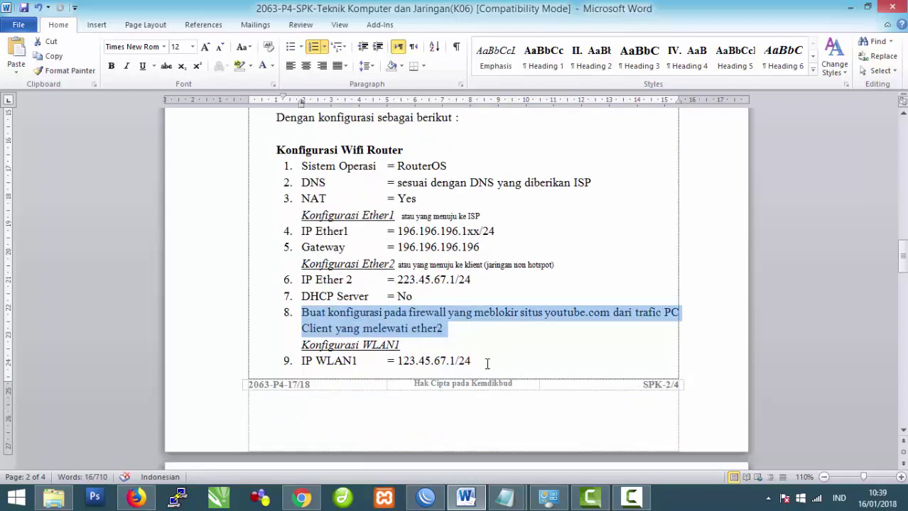
{"action": "left_click", "coordinate": [428, 502]}
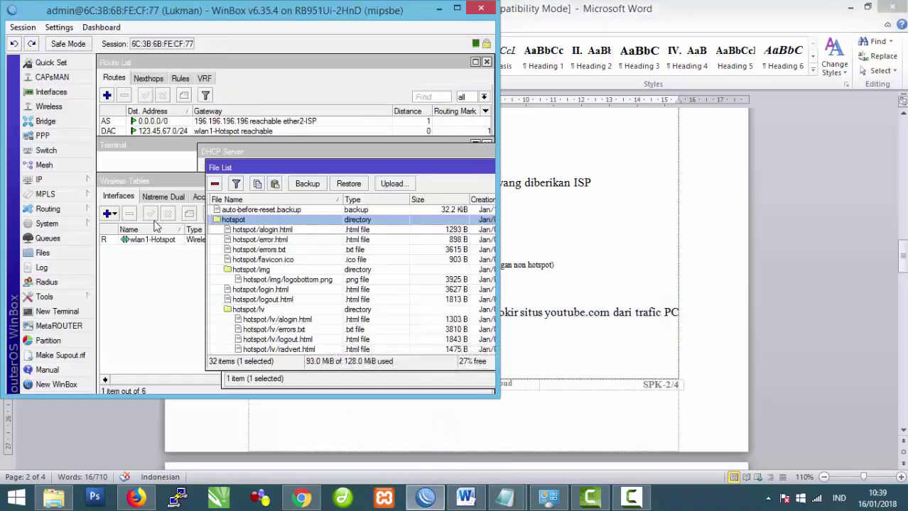
Step: Replace the Notepad note's line with 'Blok youtube' and move the note aside
{"action": "mouse_move", "coordinate": [505, 497]}
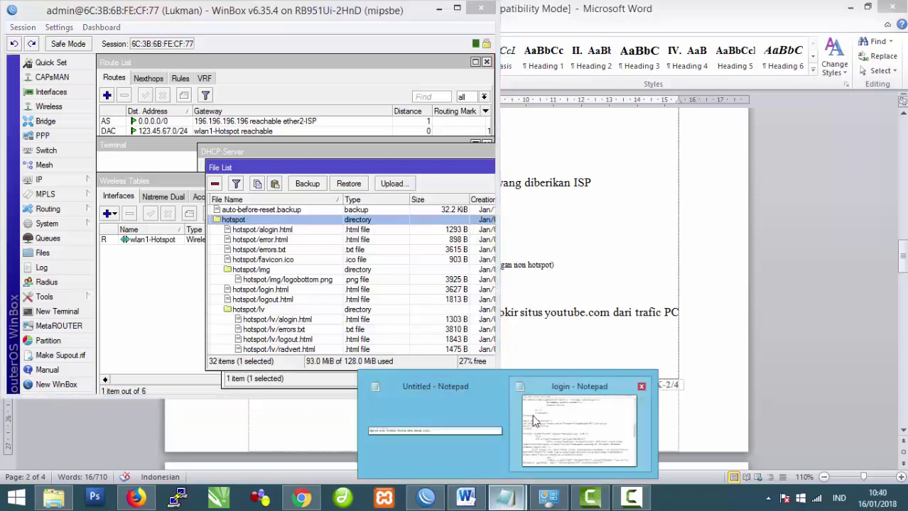
{"action": "left_click", "coordinate": [465, 430]}
{"action": "left_click_drag", "start_coordinate": [436, 207], "coordinate": [3, 213]}
{"action": "type", "text": "Blok"}
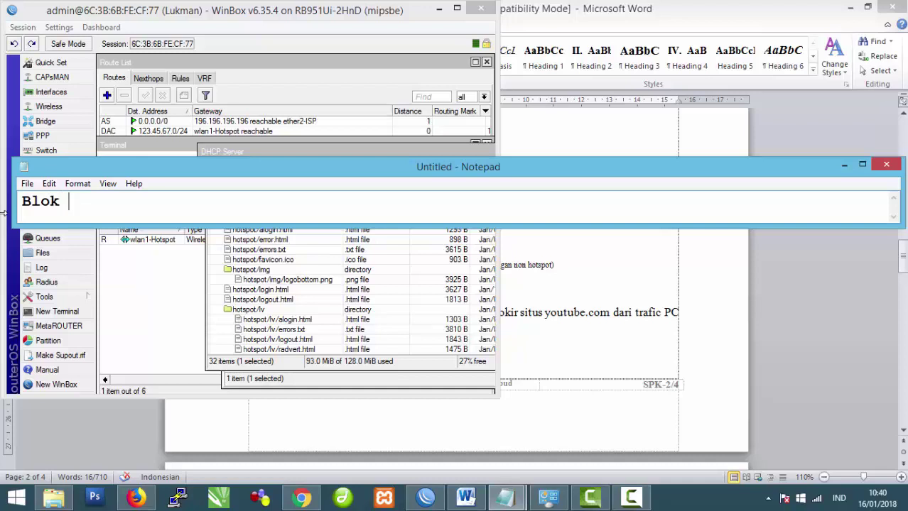
{"action": "type", "text": " youtube"}
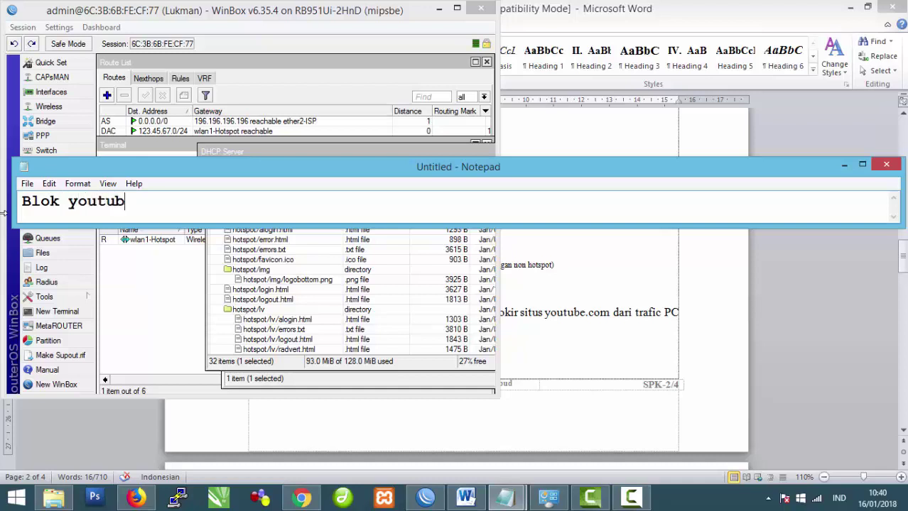
{"action": "left_click_drag", "start_coordinate": [145, 170], "coordinate": [350, 168]}
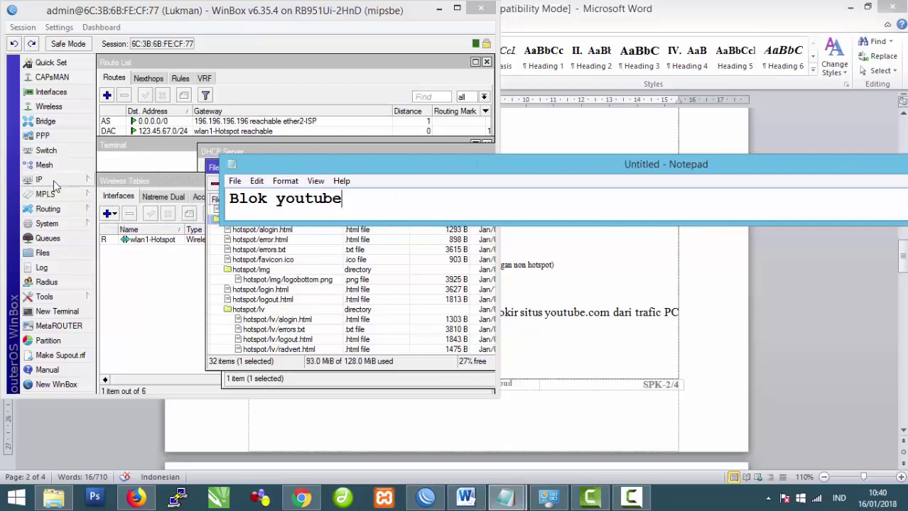
{"action": "left_click", "coordinate": [54, 182]}
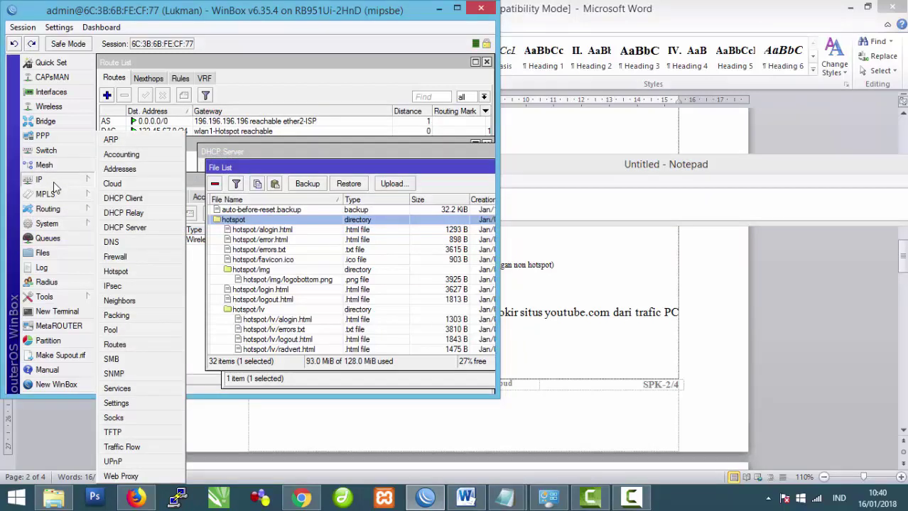
Step: Add a firewall Layer7 protocol named youtube with regexp youtube.com
{"action": "left_click", "coordinate": [117, 258]}
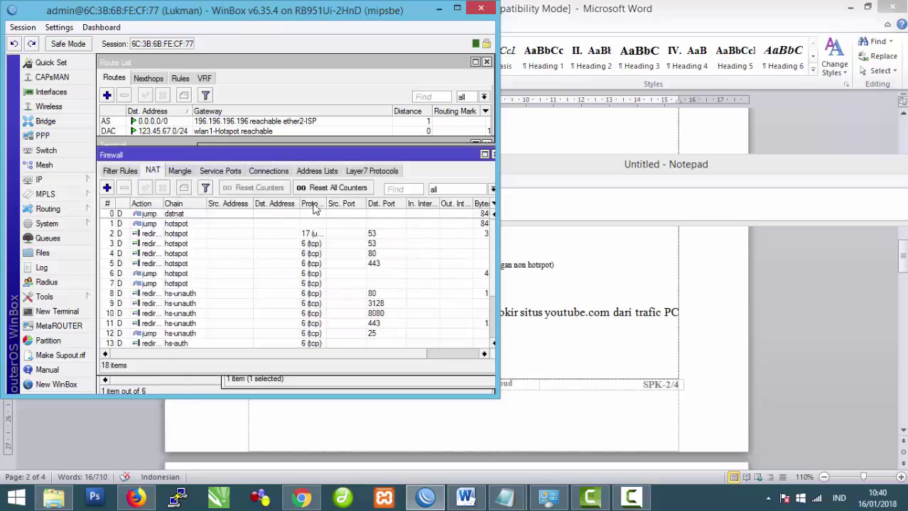
{"action": "left_click", "coordinate": [360, 172]}
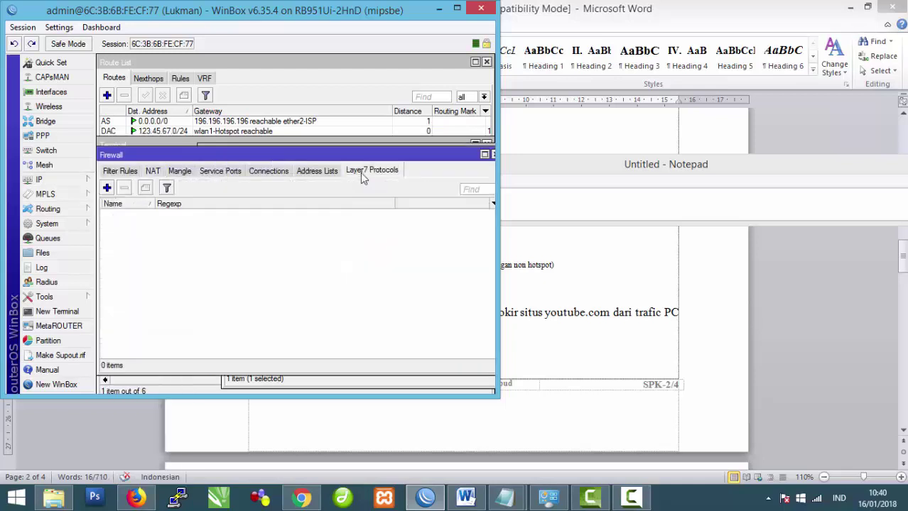
{"action": "left_click", "coordinate": [107, 187]}
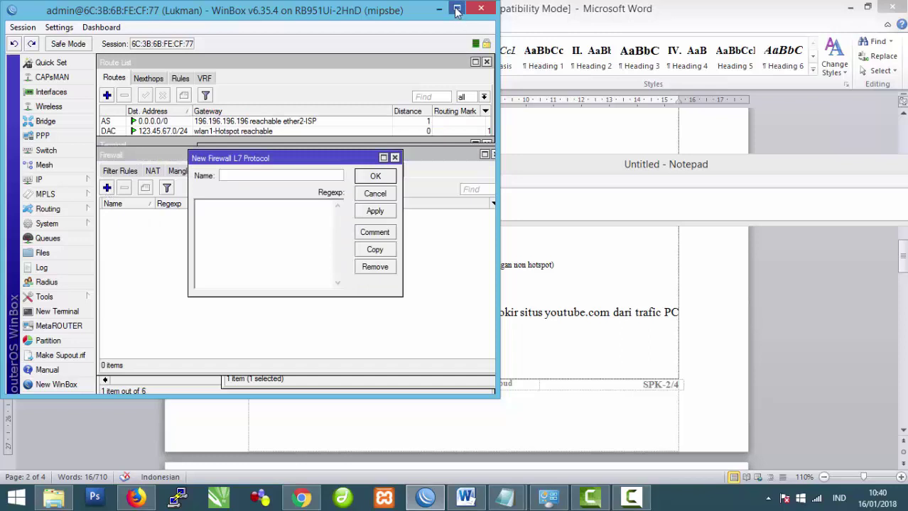
{"action": "left_click", "coordinate": [457, 8]}
{"action": "left_click", "coordinate": [261, 174]}
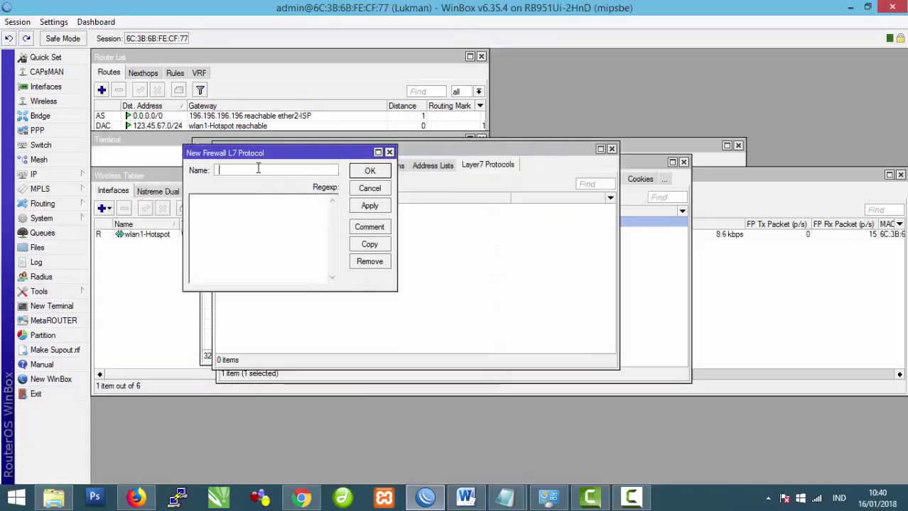
{"action": "type", "text": "youtube"}
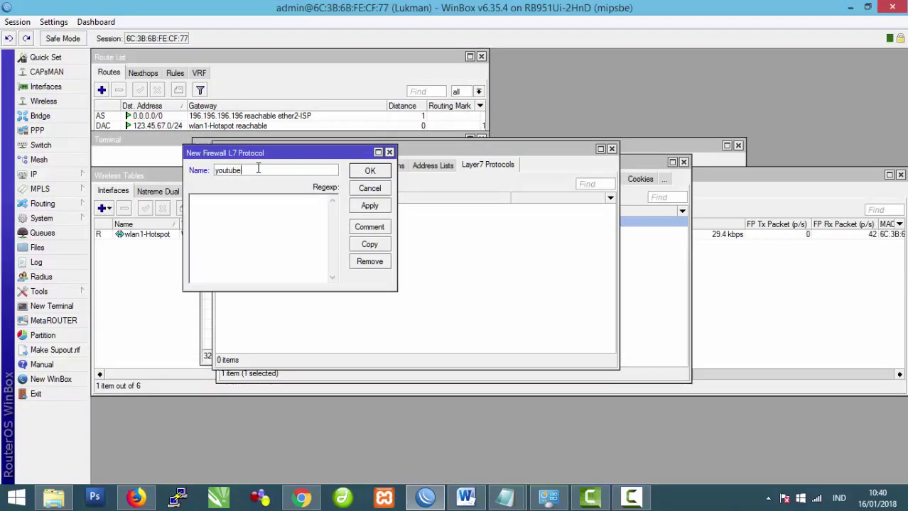
{"action": "left_click", "coordinate": [258, 217]}
{"action": "type", "text": "youtube.com"}
{"action": "left_click", "coordinate": [374, 207]}
{"action": "left_click", "coordinate": [368, 172]}
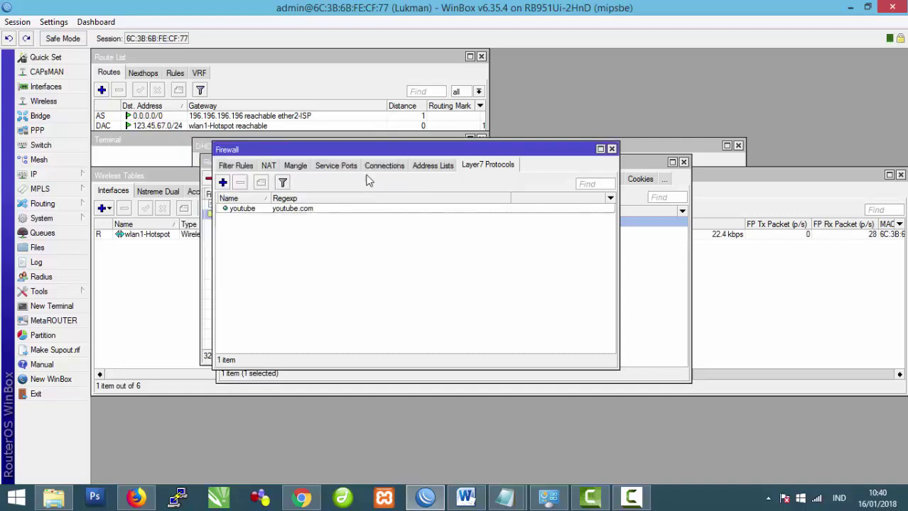
Step: Create a prerouting mangle rule matching the youtube Layer7 protocol
{"action": "left_click", "coordinate": [295, 165]}
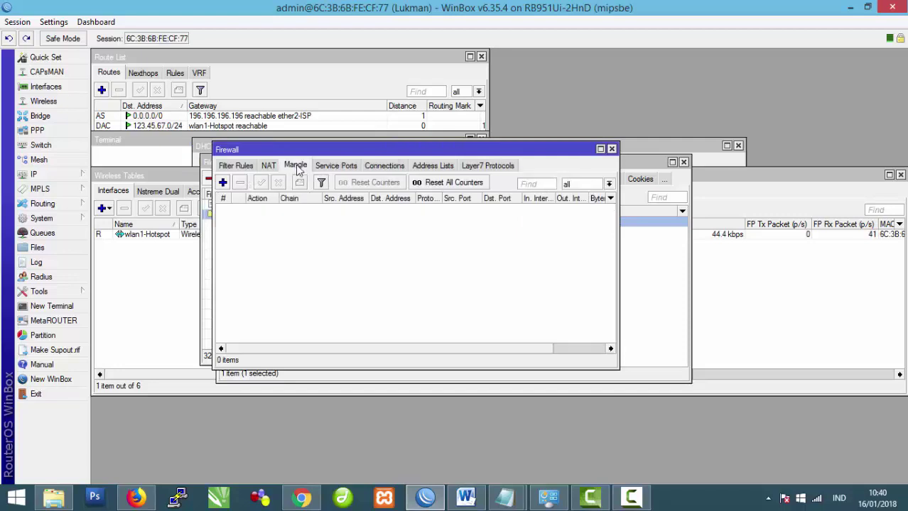
{"action": "left_click", "coordinate": [222, 183]}
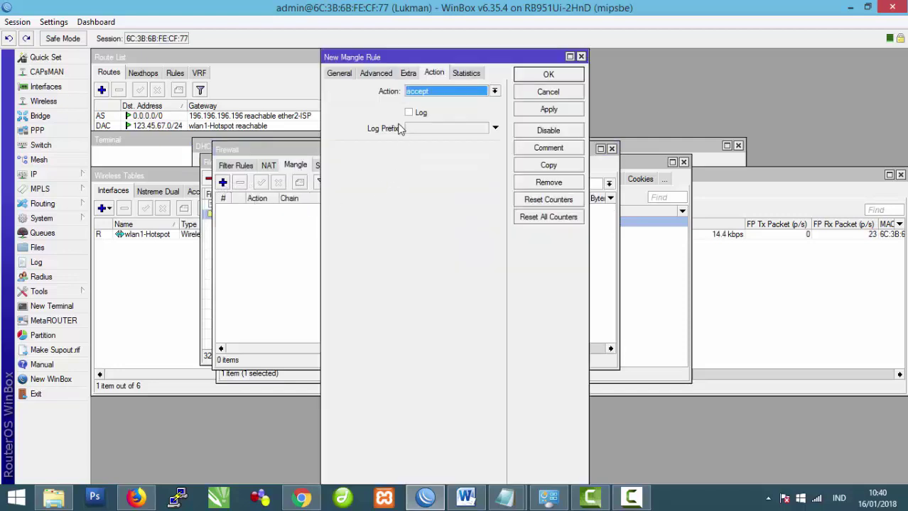
{"action": "left_click", "coordinate": [340, 75]}
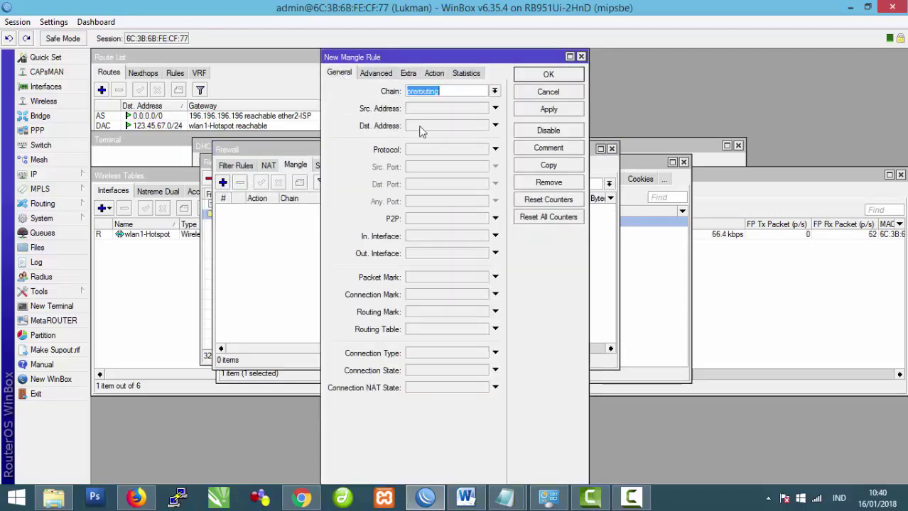
{"action": "left_click", "coordinate": [444, 277]}
{"action": "left_click", "coordinate": [482, 277]}
{"action": "left_click", "coordinate": [450, 277]}
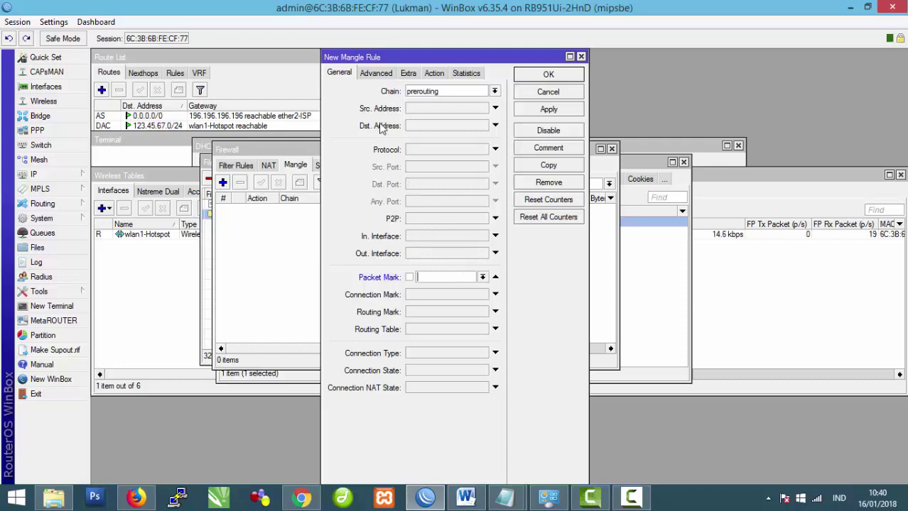
{"action": "left_click", "coordinate": [375, 74]}
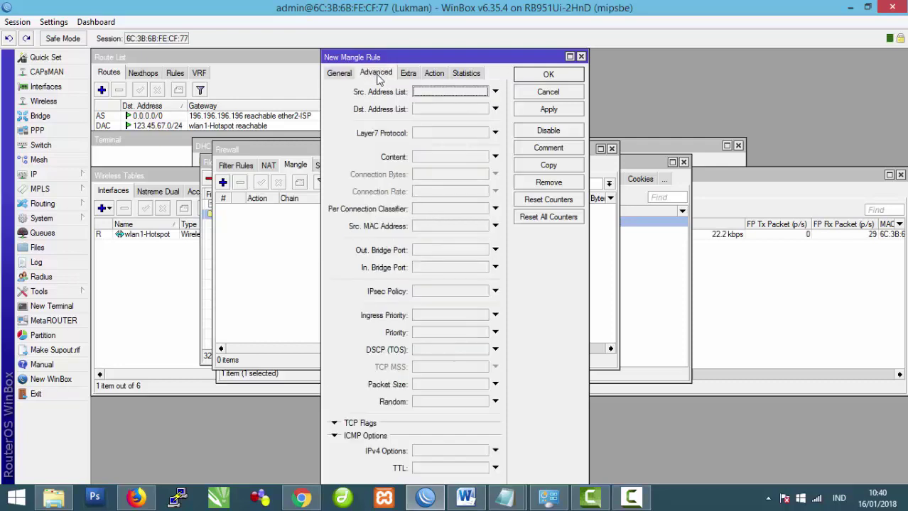
{"action": "left_click", "coordinate": [426, 134]}
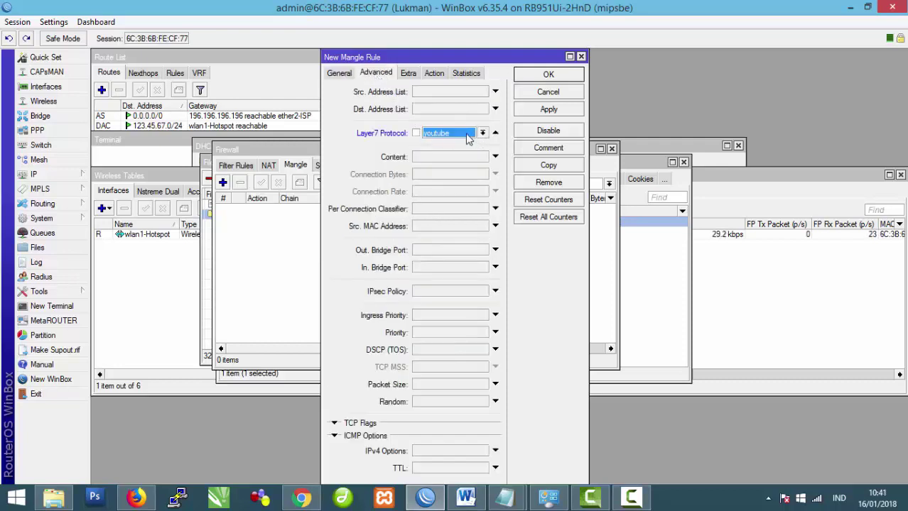
Step: Set the mangle rule's action to mark packet with new packet mark youtube and save it
{"action": "left_click", "coordinate": [434, 73]}
{"action": "left_click", "coordinate": [463, 93]}
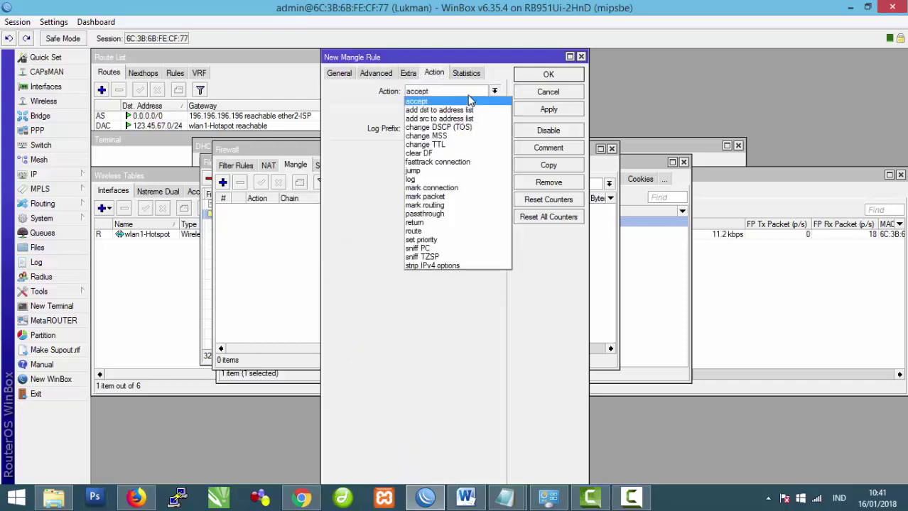
{"action": "left_click", "coordinate": [445, 197]}
{"action": "left_click", "coordinate": [410, 151]}
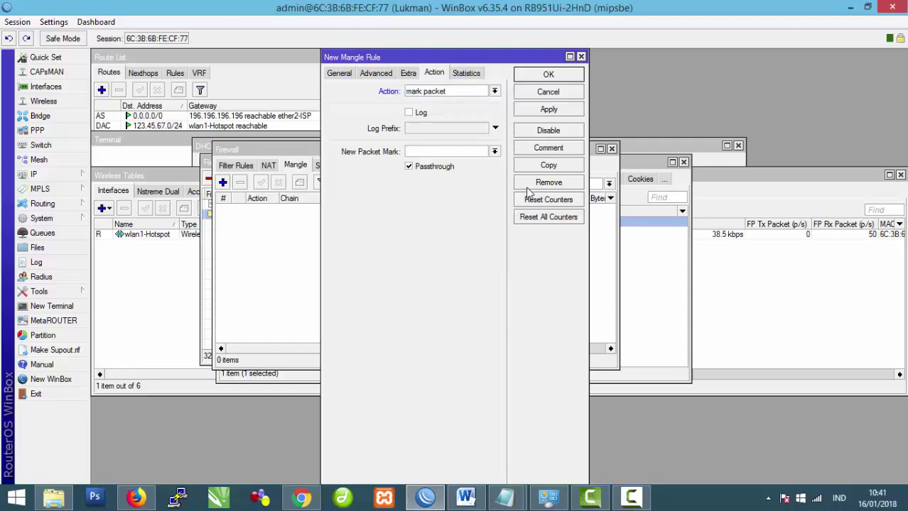
{"action": "left_click", "coordinate": [494, 151]}
{"action": "left_click", "coordinate": [431, 160]}
{"action": "type", "text": "y"}
{"action": "left_click", "coordinate": [548, 109]}
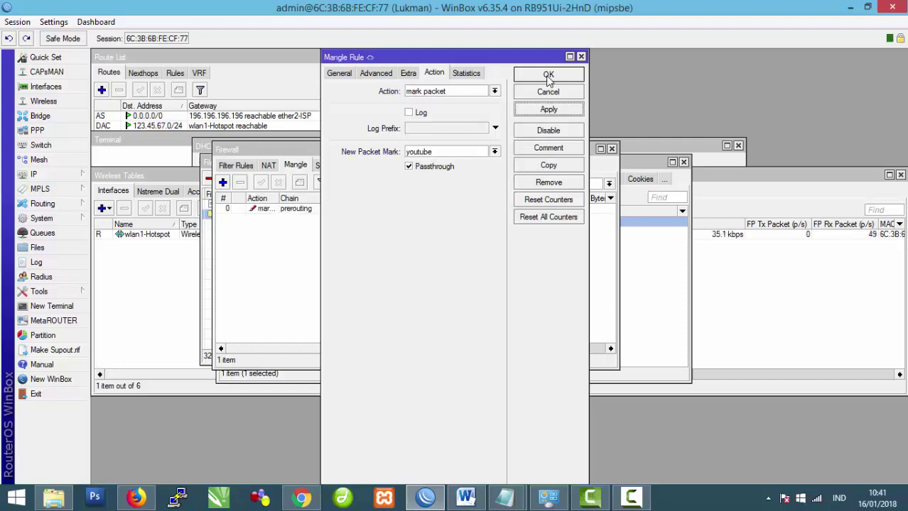
{"action": "left_click", "coordinate": [548, 75]}
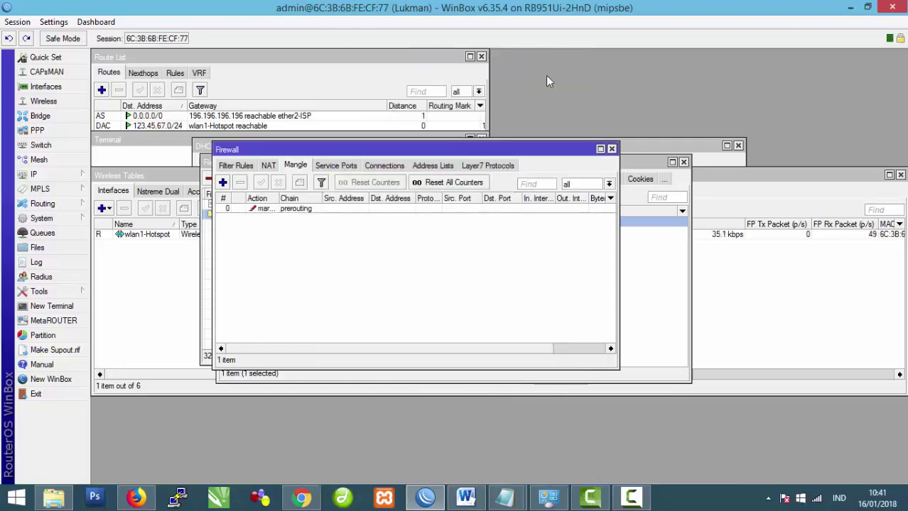
{"action": "left_click", "coordinate": [236, 167]}
Step: Add a forward-chain filter rule matching packet mark youtube
{"action": "left_click", "coordinate": [223, 183]}
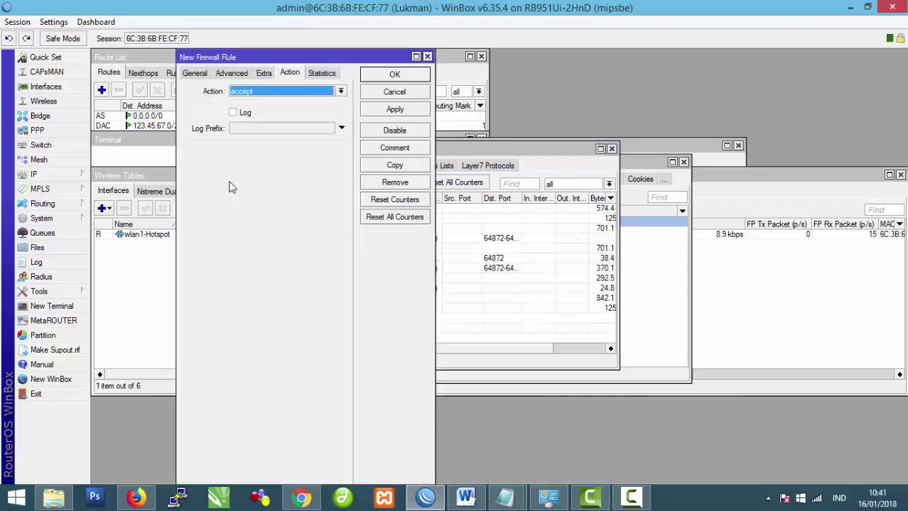
{"action": "left_click", "coordinate": [195, 74]}
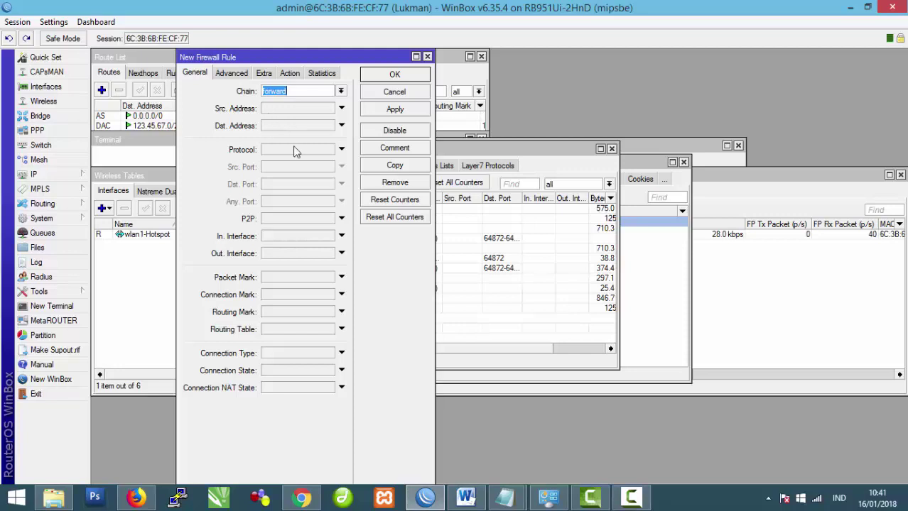
{"action": "left_click", "coordinate": [304, 277]}
{"action": "left_click", "coordinate": [329, 277]}
{"action": "left_click", "coordinate": [318, 297]}
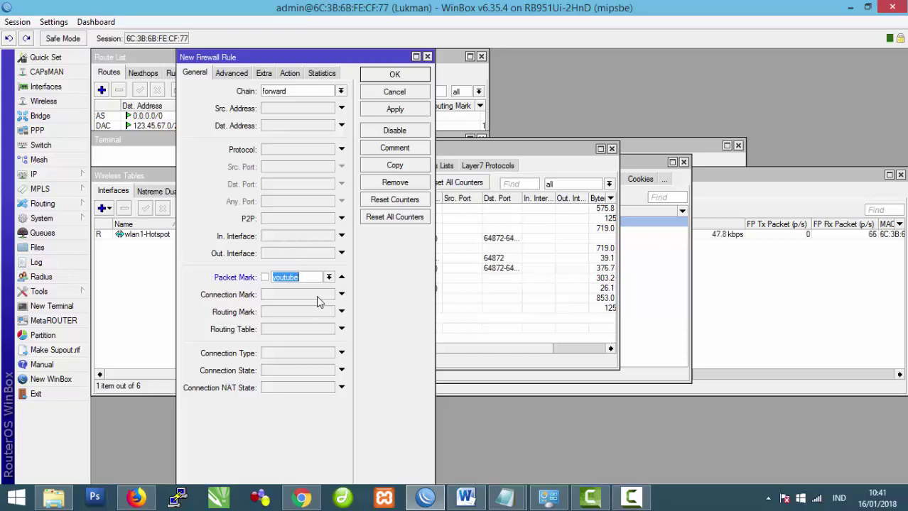
Step: Set the filter rule's action to jump to target chain youtube and apply it
{"action": "left_click", "coordinate": [290, 73]}
{"action": "left_click", "coordinate": [341, 90]}
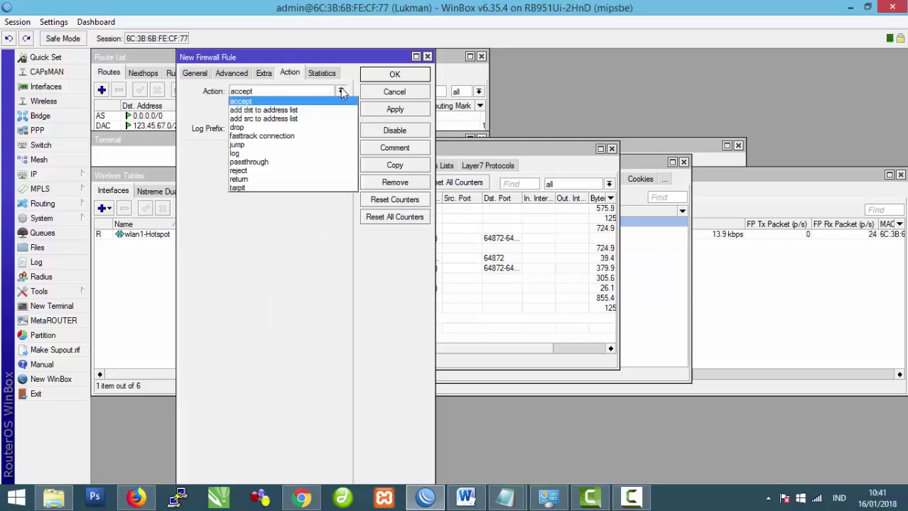
{"action": "left_click", "coordinate": [321, 144]}
{"action": "left_click", "coordinate": [292, 152]}
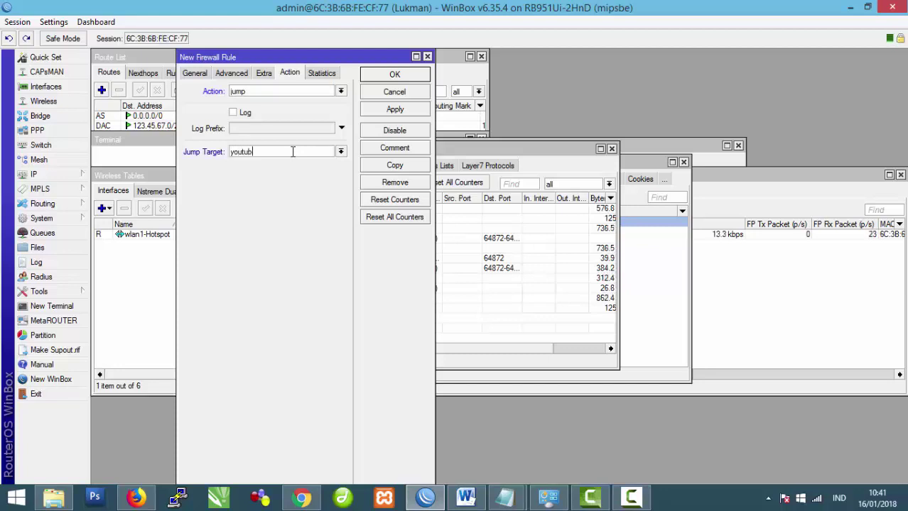
{"action": "left_click", "coordinate": [341, 152]}
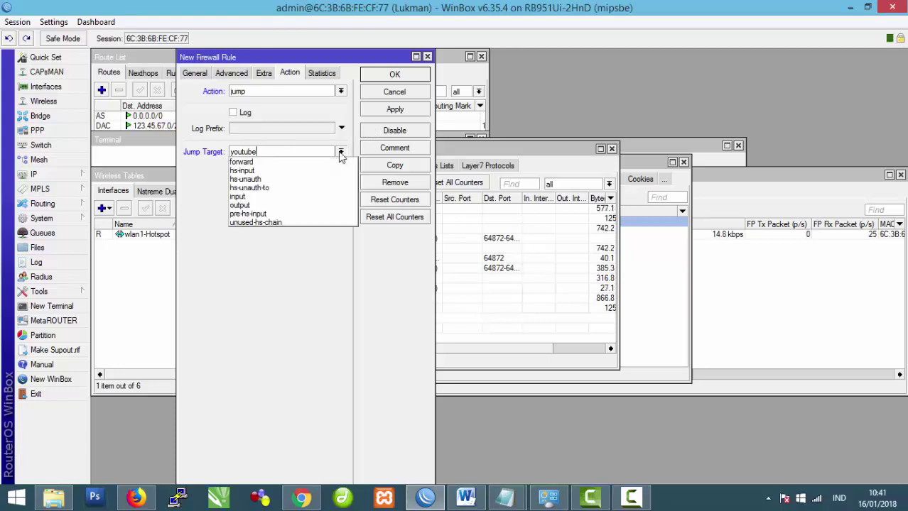
{"action": "left_click", "coordinate": [282, 152]}
{"action": "left_click", "coordinate": [402, 113]}
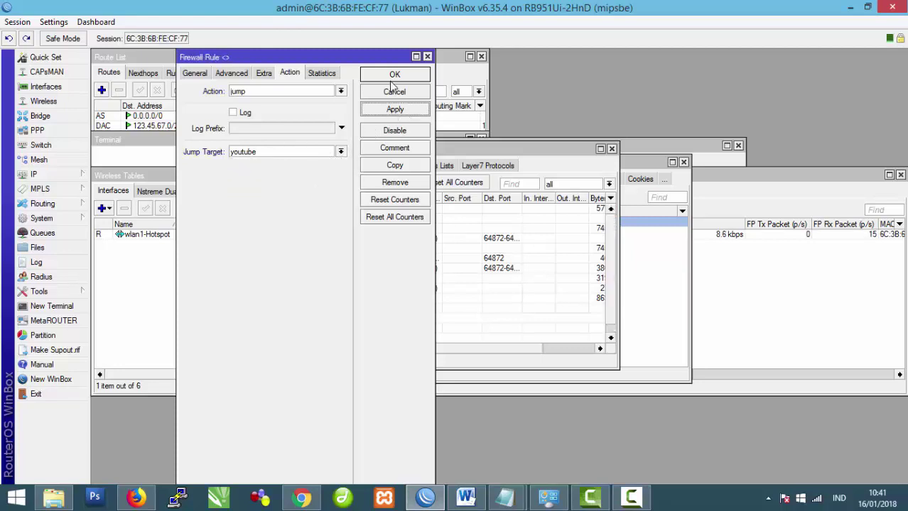
{"action": "left_click", "coordinate": [392, 75]}
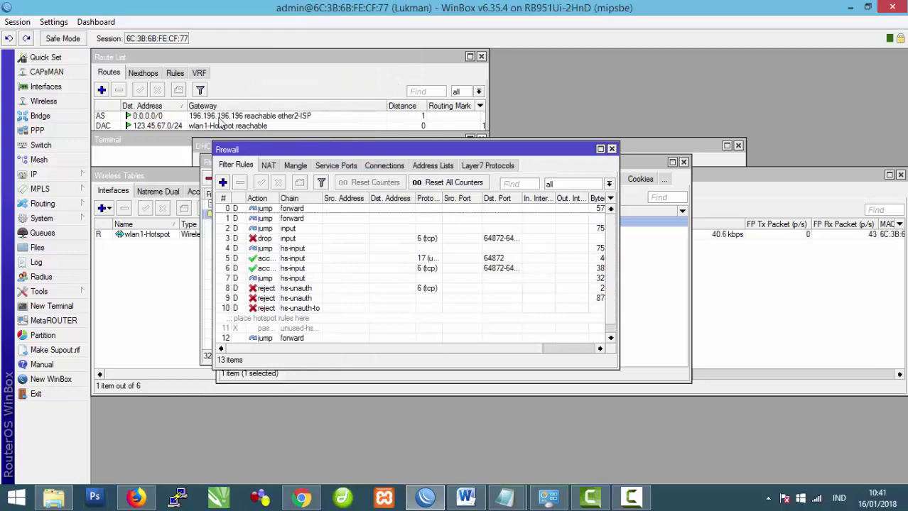
Step: Add a filter rule in chain youtube matching in-interface ether3-Klient and packet mark youtube
{"action": "left_click", "coordinate": [222, 183]}
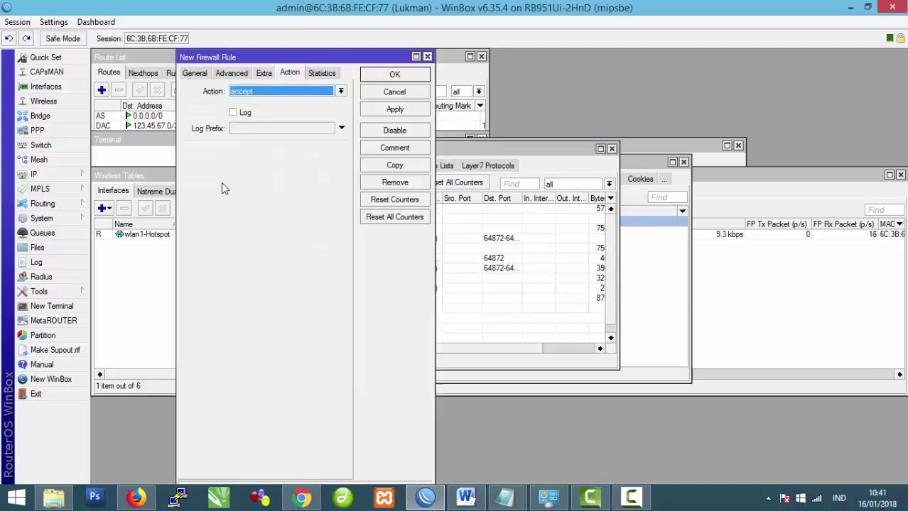
{"action": "left_click", "coordinate": [196, 74]}
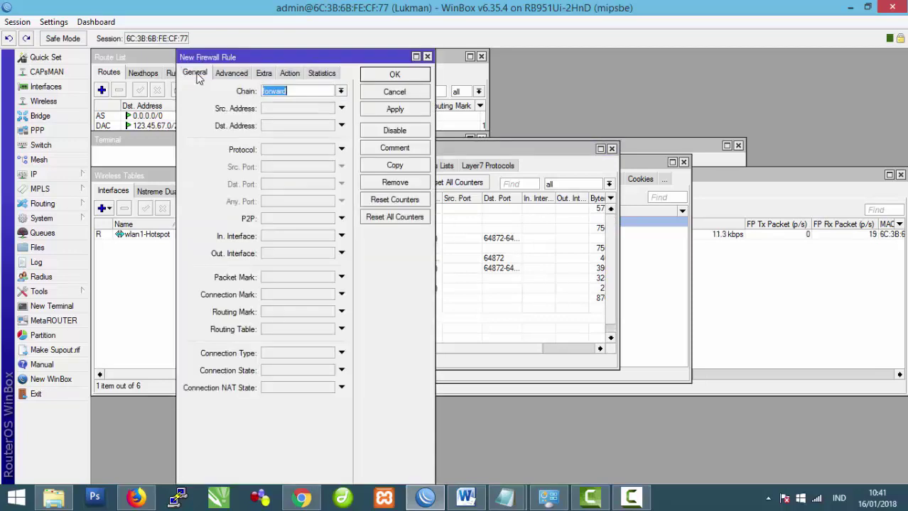
{"action": "left_click", "coordinate": [340, 91]}
{"action": "left_click", "coordinate": [308, 171]}
{"action": "left_click", "coordinate": [305, 235]}
{"action": "left_click", "coordinate": [329, 236]}
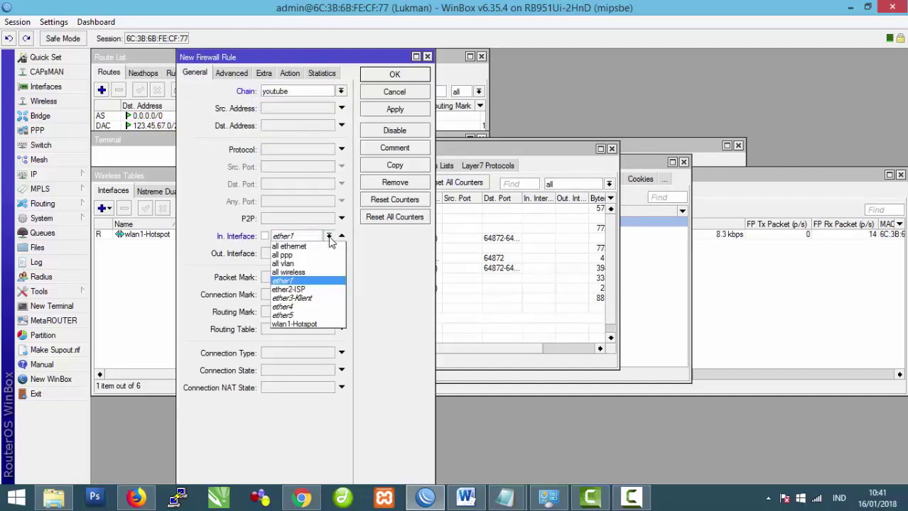
{"action": "left_click", "coordinate": [318, 298]}
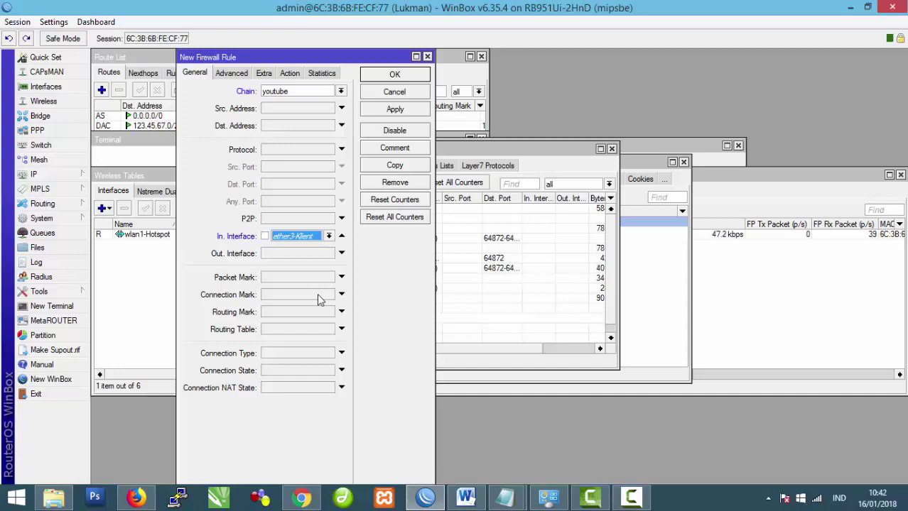
{"action": "left_click", "coordinate": [323, 277]}
{"action": "left_click", "coordinate": [328, 278]}
{"action": "left_click", "coordinate": [321, 296]}
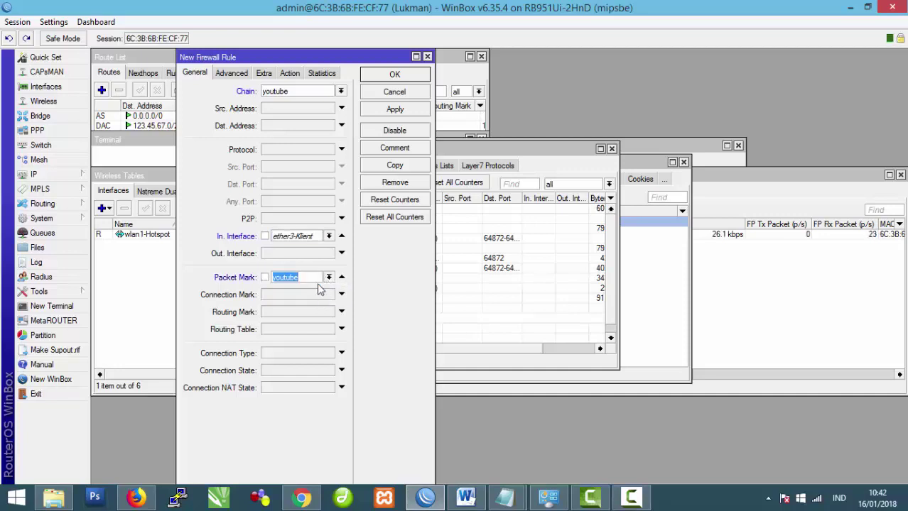
Step: Set that rule's action to drop, then apply and close it
{"action": "left_click", "coordinate": [291, 73]}
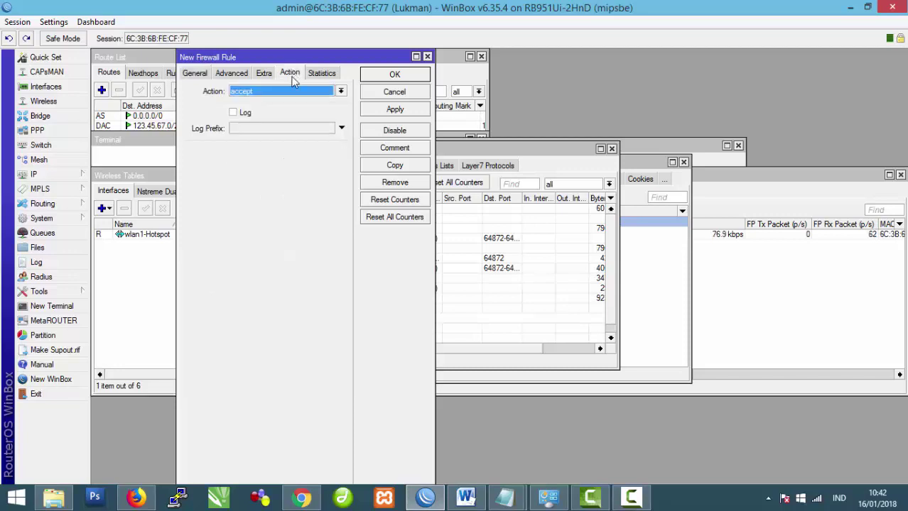
{"action": "left_click", "coordinate": [339, 91]}
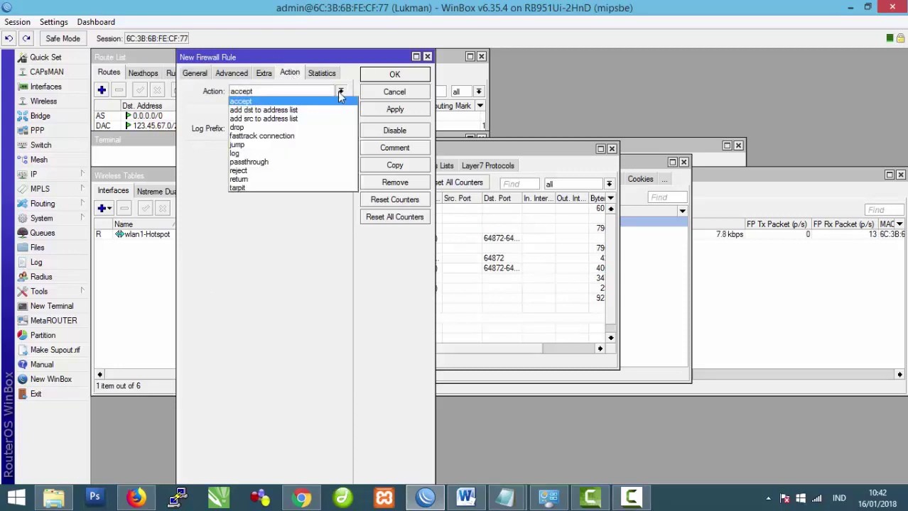
{"action": "left_click", "coordinate": [310, 127]}
{"action": "left_click", "coordinate": [381, 114]}
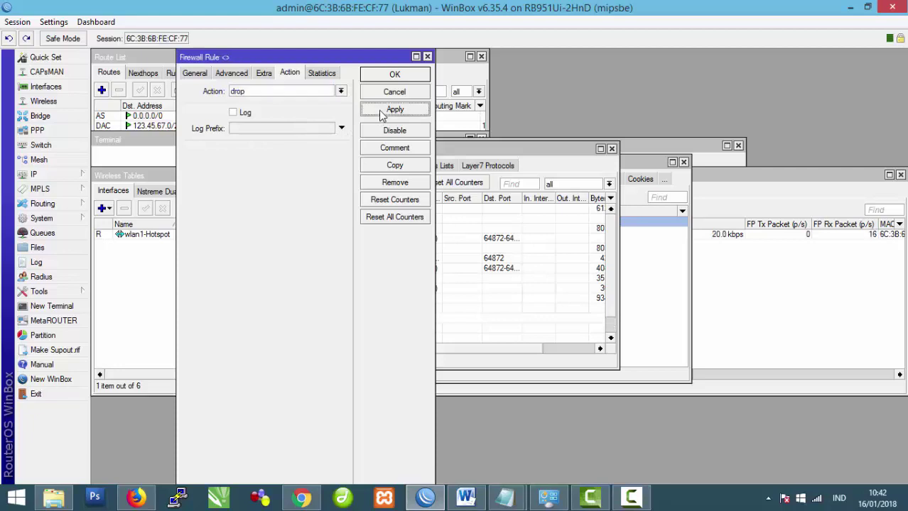
{"action": "left_click", "coordinate": [395, 75]}
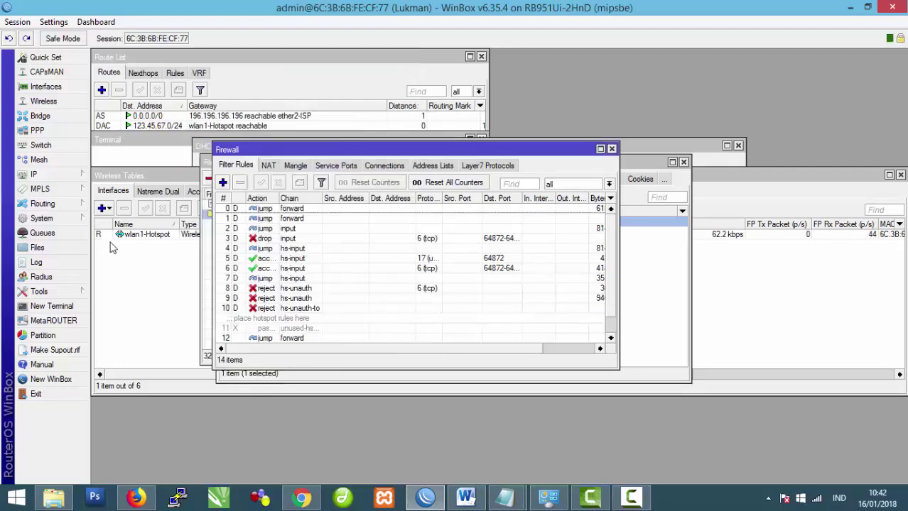
{"action": "left_click", "coordinate": [64, 218]}
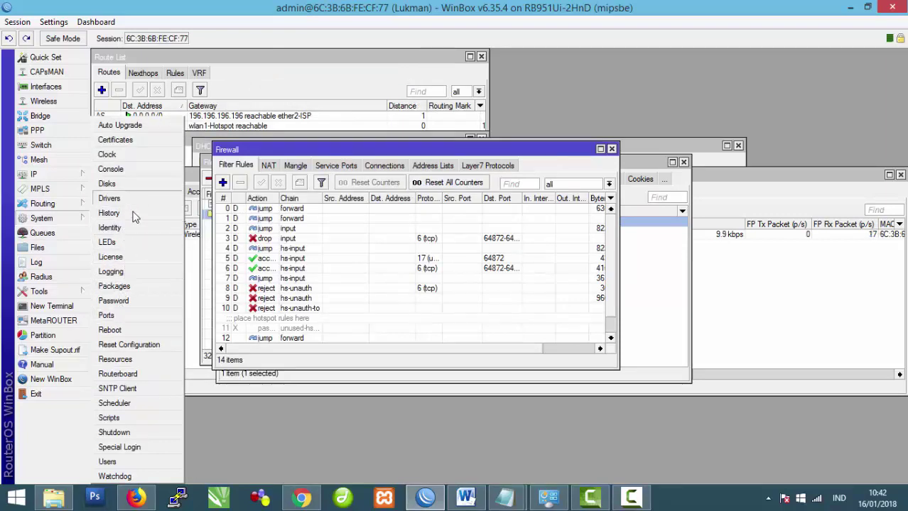
Step: Reboot the router, turn off the PC's Wi-Fi, and enable the Ethernet connection
{"action": "left_click", "coordinate": [134, 330]}
{"action": "left_click", "coordinate": [450, 263]}
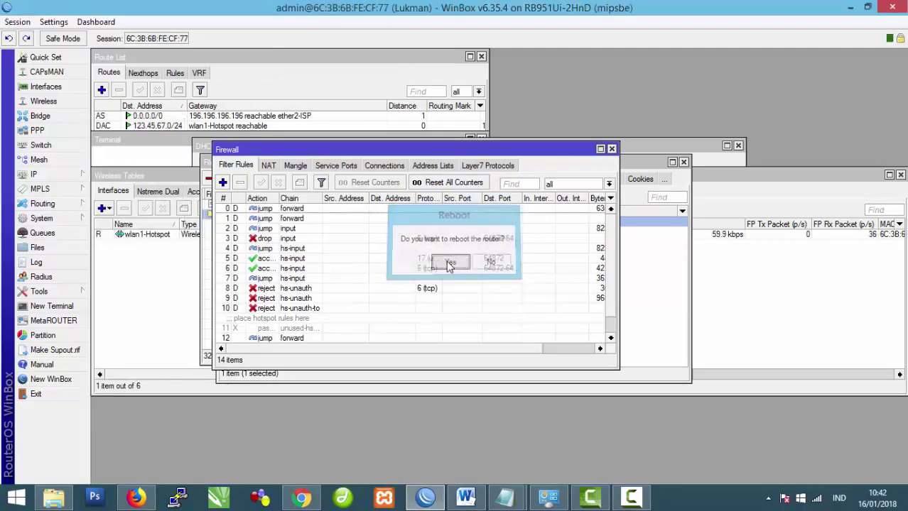
{"action": "left_click", "coordinate": [816, 498]}
{"action": "left_click", "coordinate": [845, 202]}
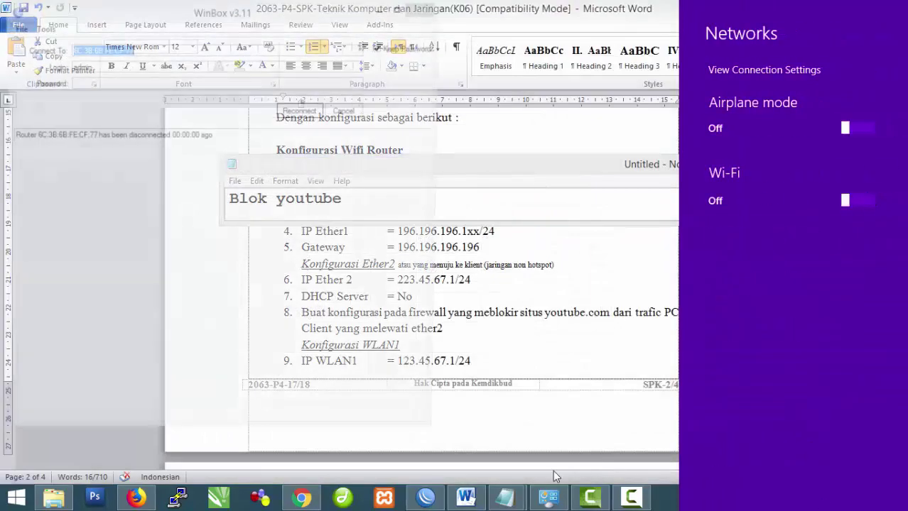
{"action": "left_click", "coordinate": [548, 497]}
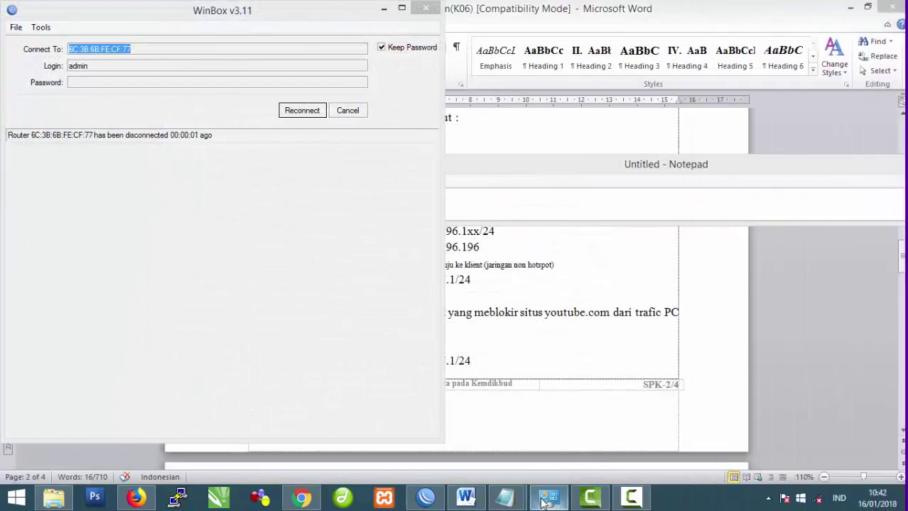
{"action": "left_click", "coordinate": [412, 107]}
{"action": "left_click", "coordinate": [300, 77]}
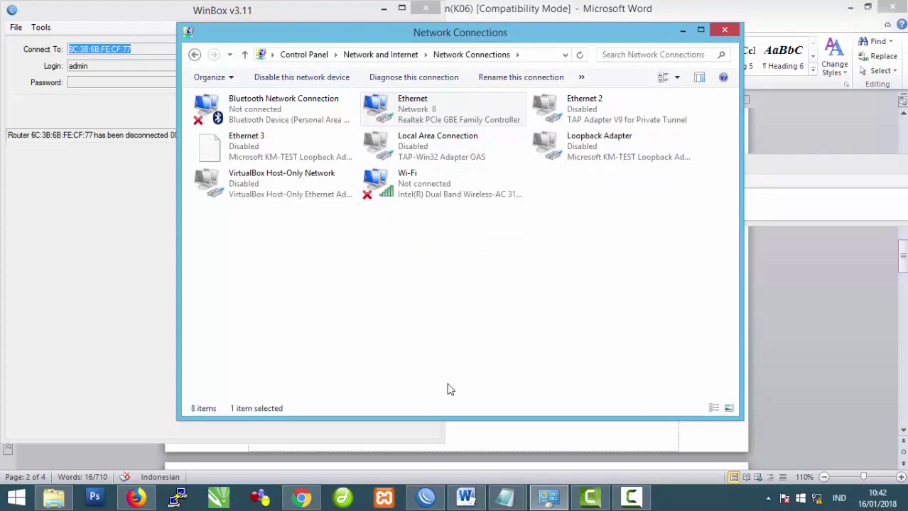
Step: Reload the YouTube search tab several times to check it no longer loads
{"action": "left_click", "coordinate": [301, 497]}
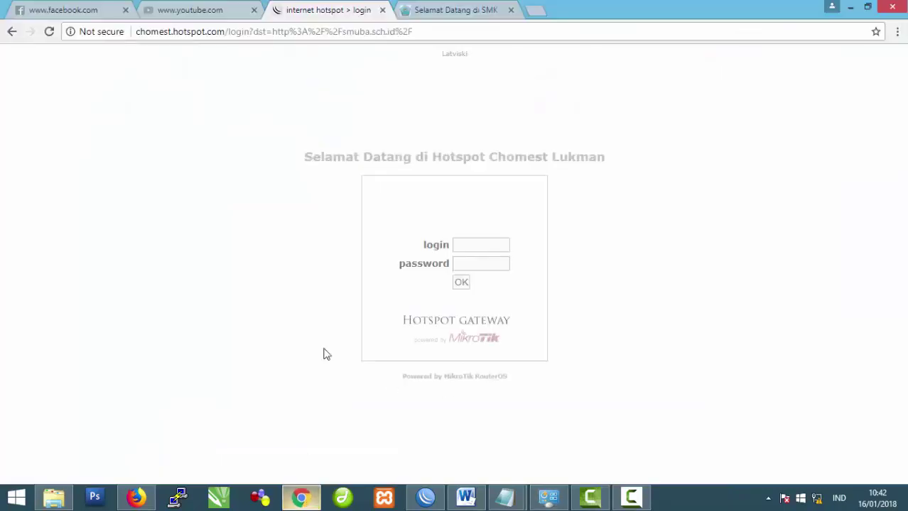
{"action": "left_click", "coordinate": [197, 11]}
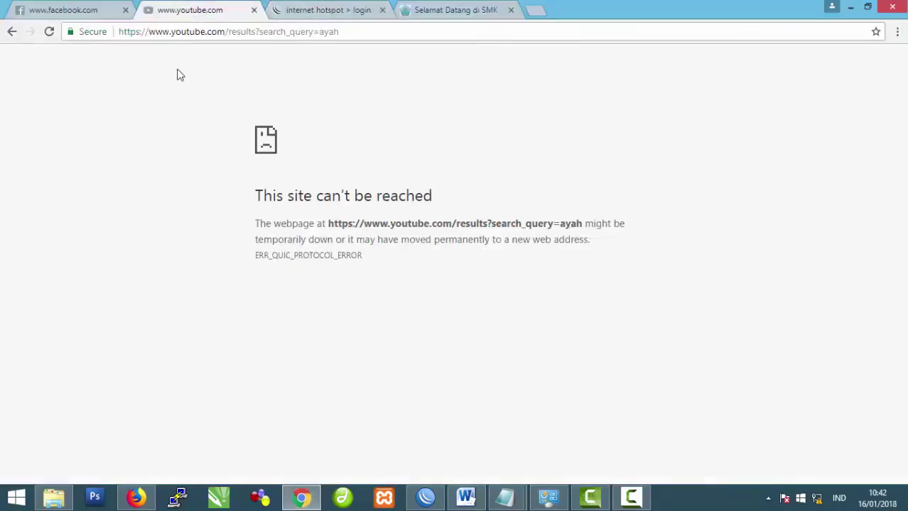
{"action": "left_click", "coordinate": [50, 33]}
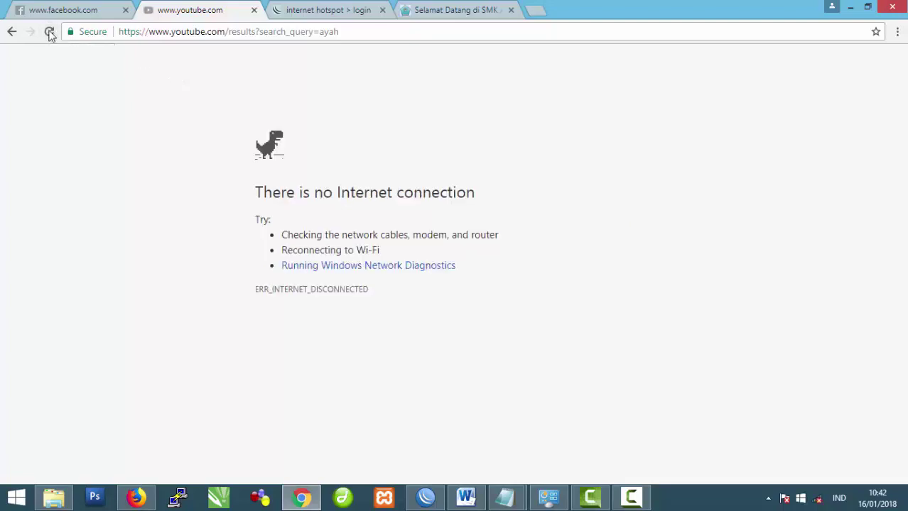
{"action": "left_click", "coordinate": [50, 33]}
{"action": "left_click", "coordinate": [49, 32]}
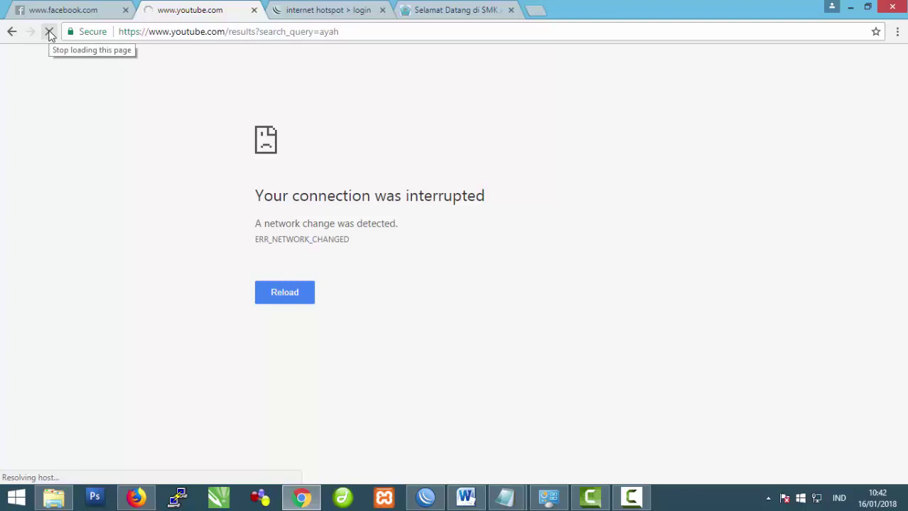
Step: Reload Facebook to confirm it opens, then reload YouTube once more to confirm blocking
{"action": "left_click", "coordinate": [69, 7]}
{"action": "left_click", "coordinate": [49, 32]}
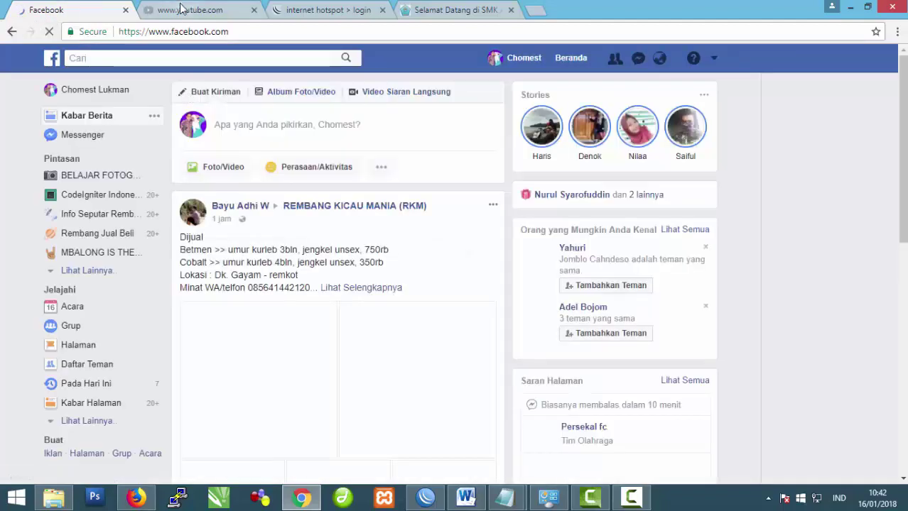
{"action": "left_click", "coordinate": [167, 10]}
{"action": "left_click", "coordinate": [49, 32]}
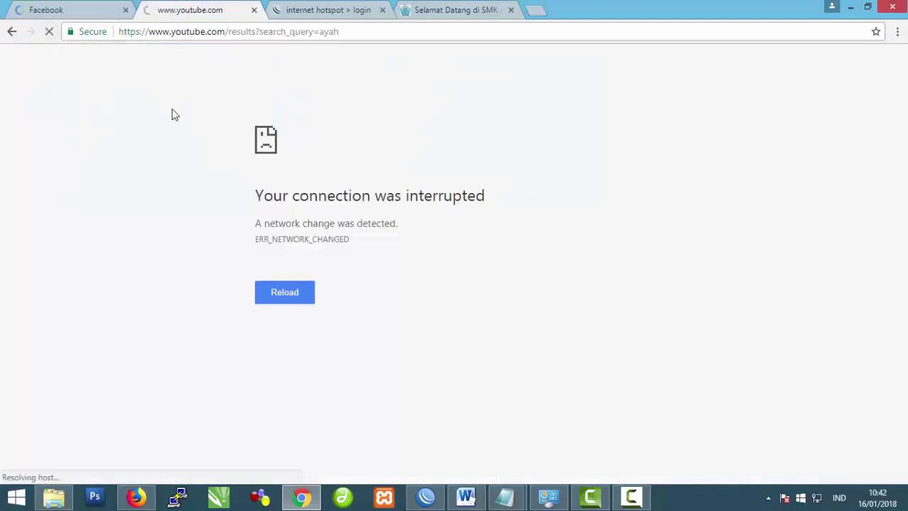
{"action": "mouse_move", "coordinate": [506, 497]}
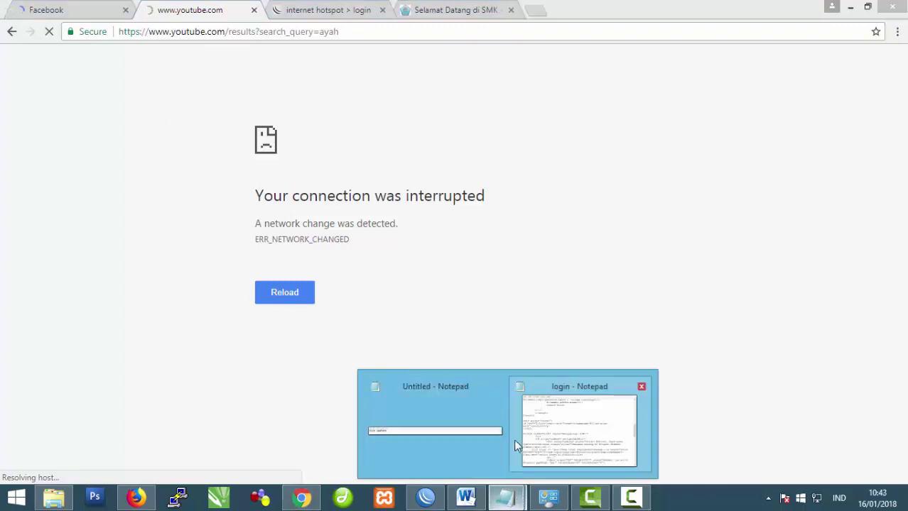
{"action": "left_click", "coordinate": [461, 424]}
Step: Finish the Notepad note so it reads 'Blok youtube berhasil'
{"action": "left_click_drag", "start_coordinate": [362, 210], "coordinate": [235, 211]}
{"action": "left_click", "coordinate": [363, 206]}
{"action": "type", "text": "berhasil"}
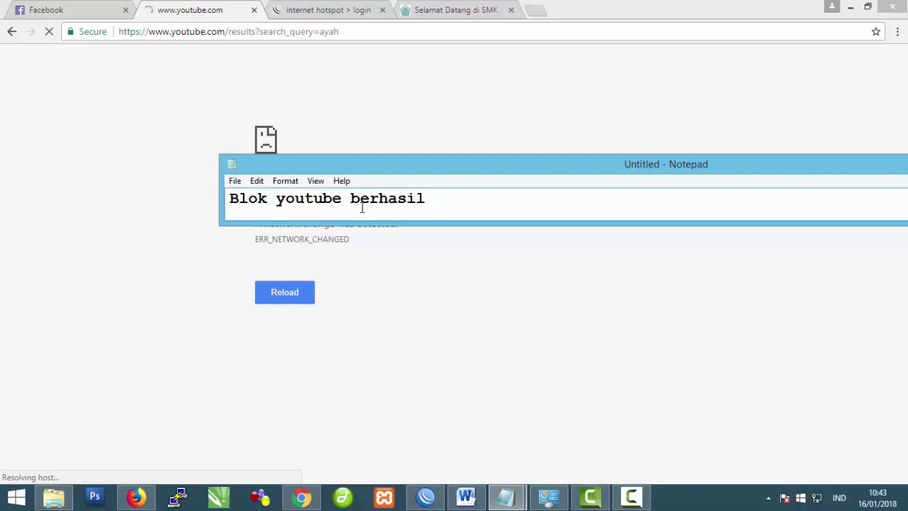
Step: Replace the note's line with the closing words 'dan terima kasih'
{"action": "left_click_drag", "start_coordinate": [435, 200], "coordinate": [100, 240]}
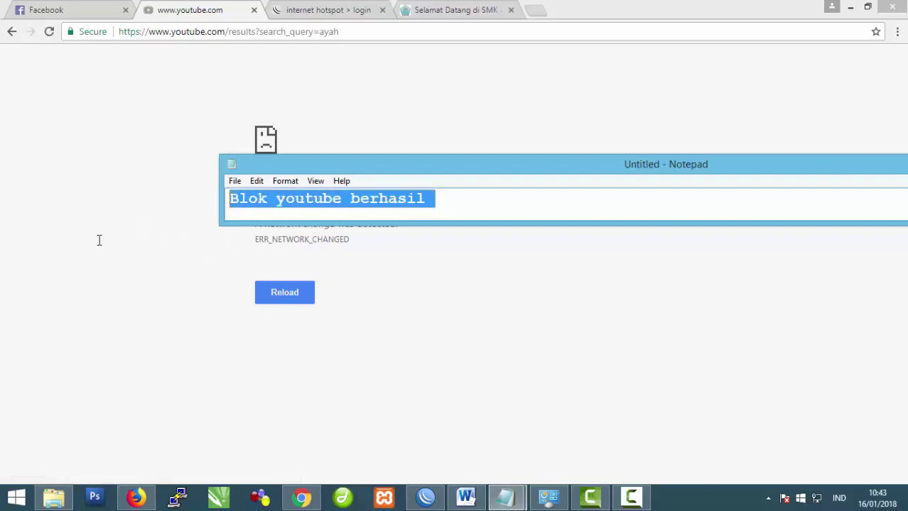
{"action": "type", "text": "dan t"}
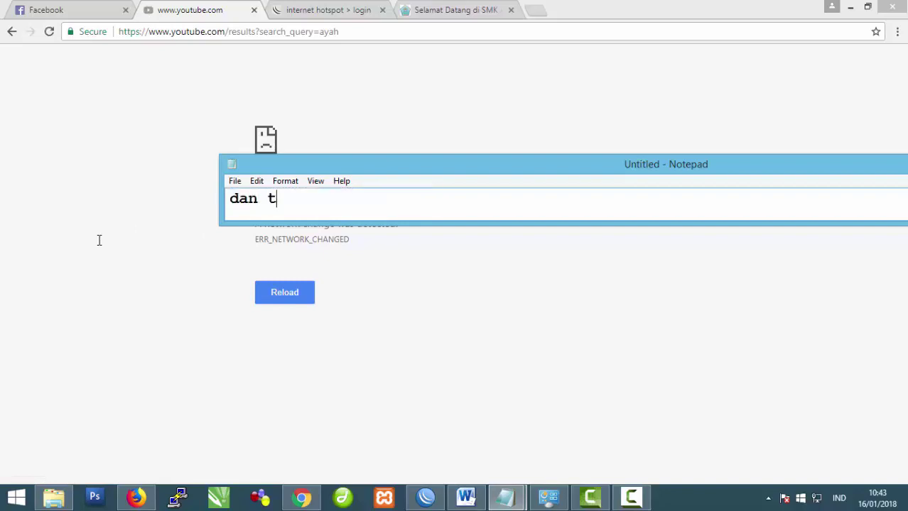
{"action": "type", "text": "erima kasih"}
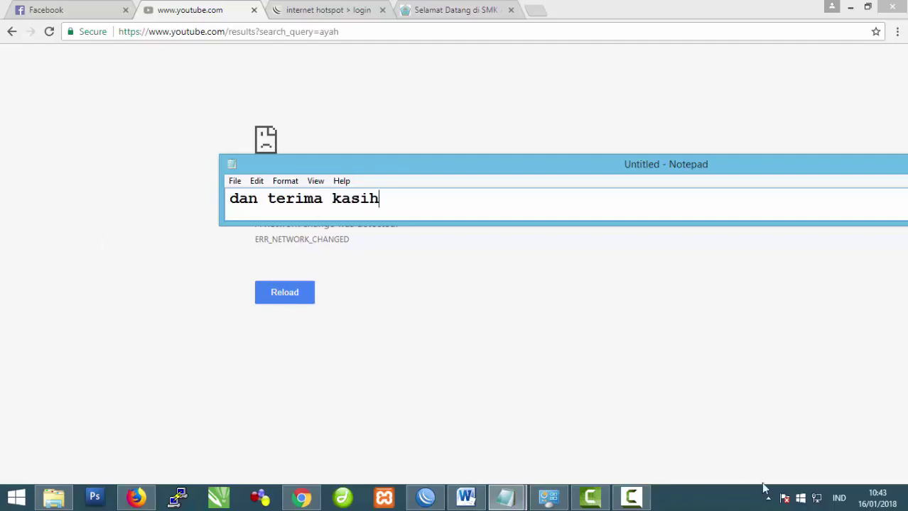
{"action": "left_click", "coordinate": [644, 501]}
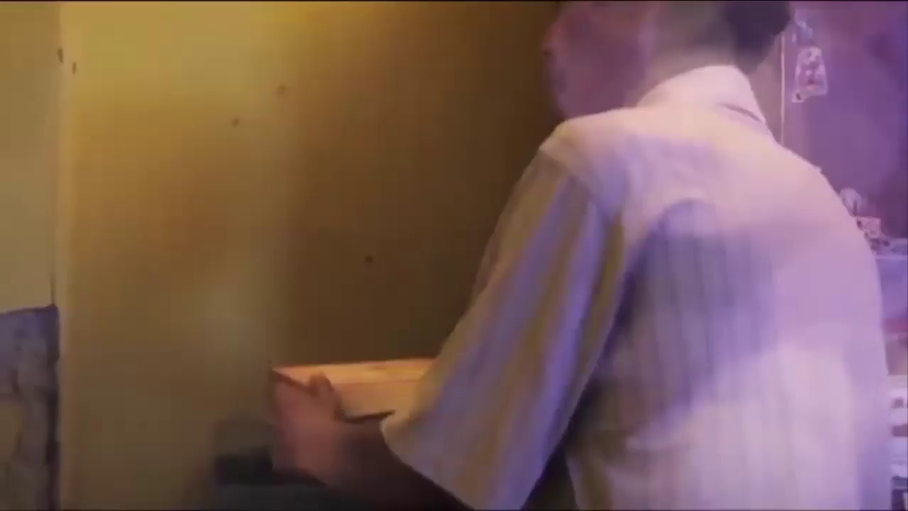